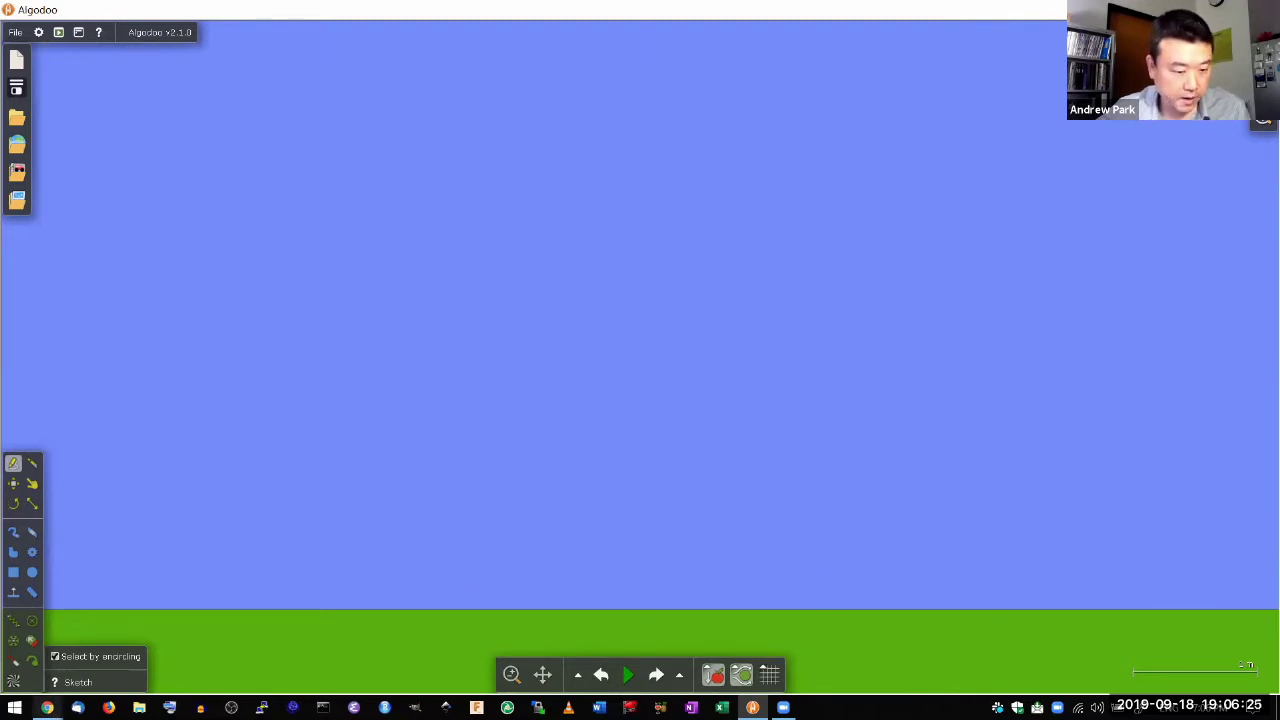
# - Look over the Algodoo website in the browser, then return to the Algodoo scene
pyautogui.moveTo(47, 707)
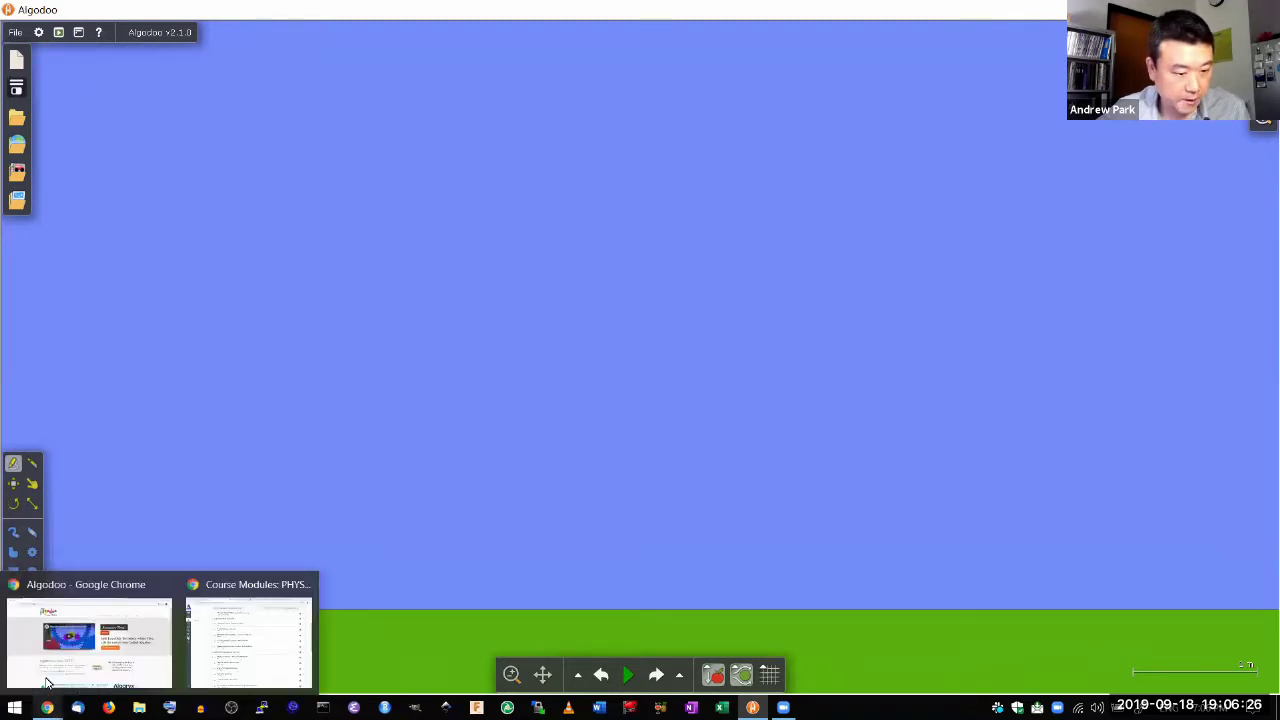
pyautogui.click(92, 574)
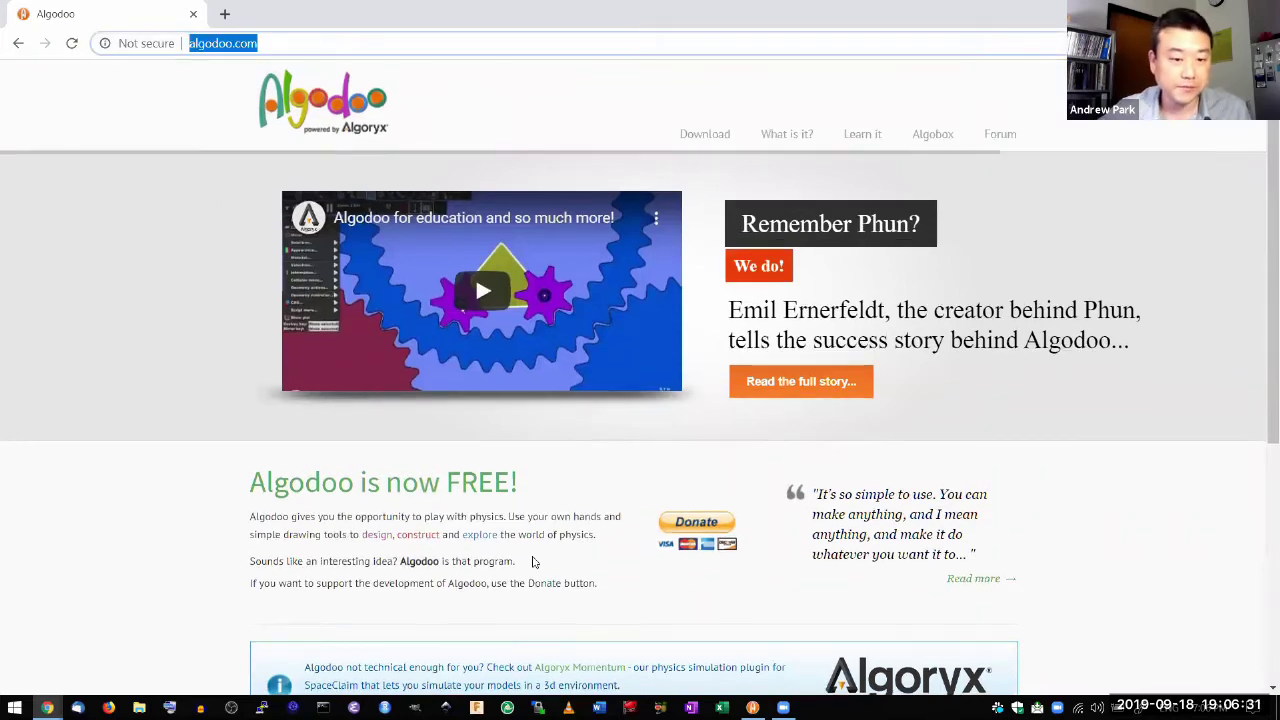
pyautogui.scroll(-4, 550, 550)
pyautogui.scroll(4, 530, 543)
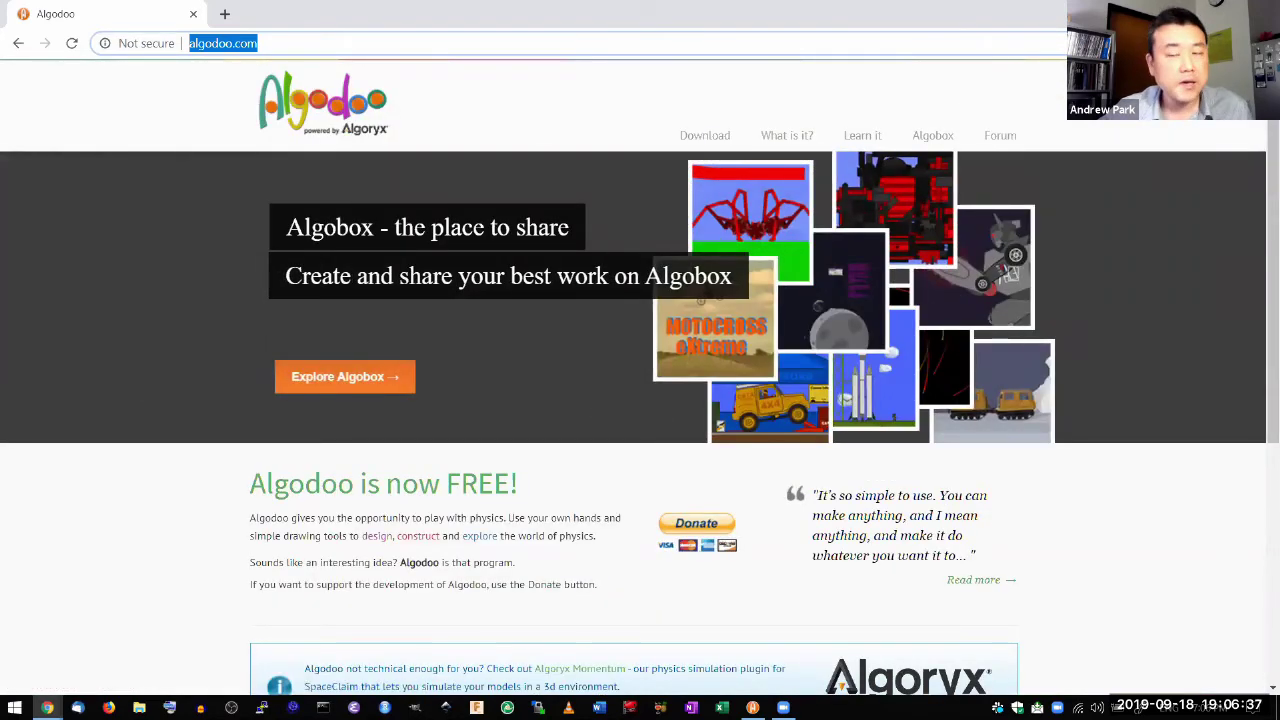
pyautogui.hotkey('alt', 'Tab')
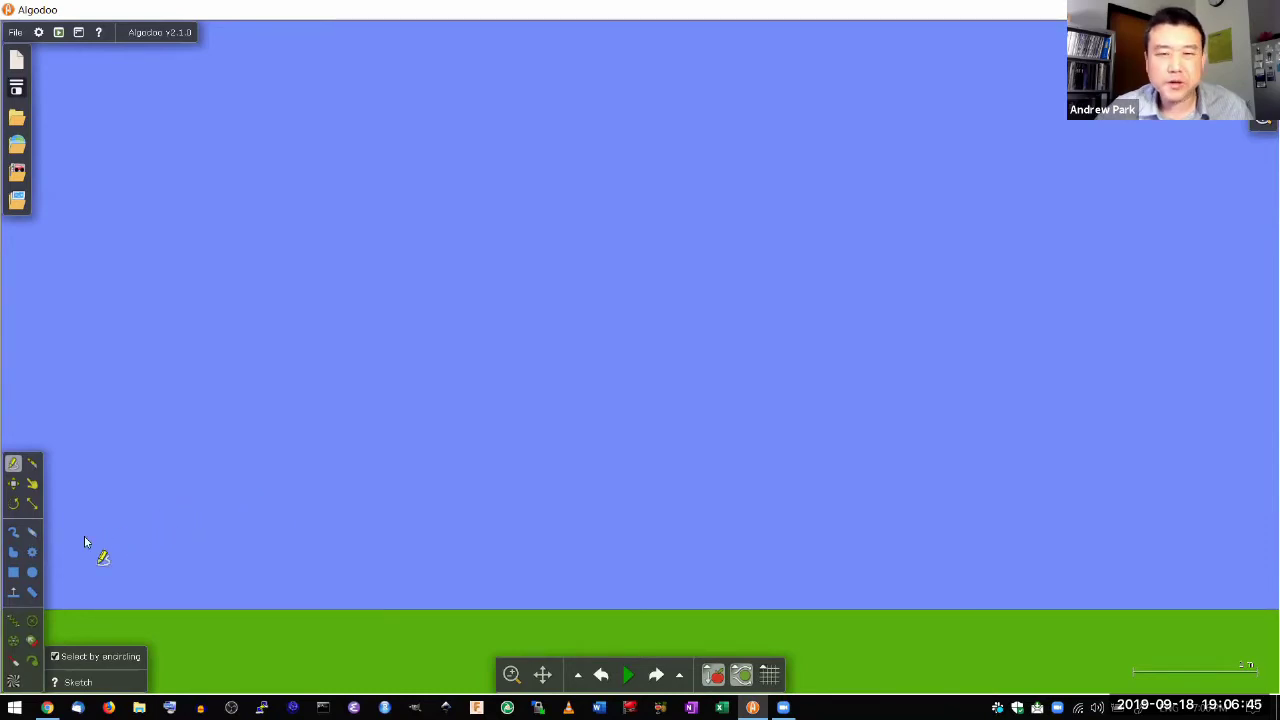
# - Draw a large red circle near the top and nudge it slightly down and right
pyautogui.click(38, 575)
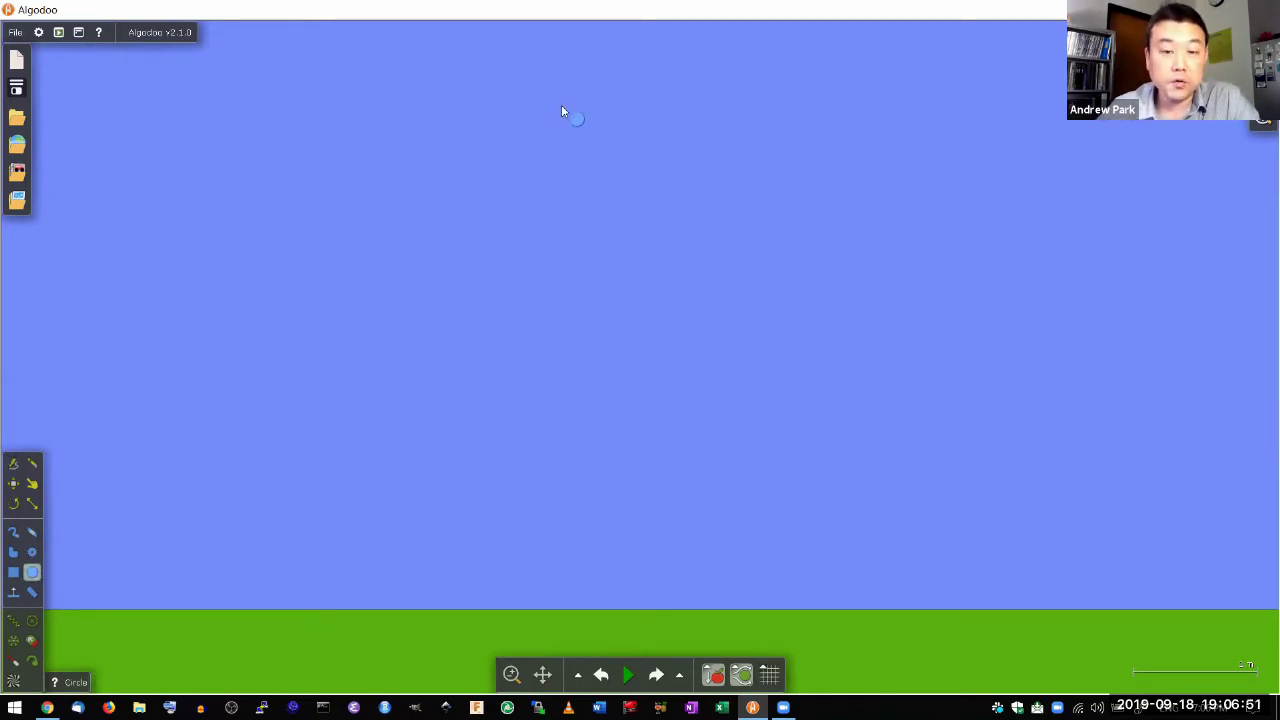
pyautogui.moveTo(585, 128); pyautogui.dragTo(634, 138)
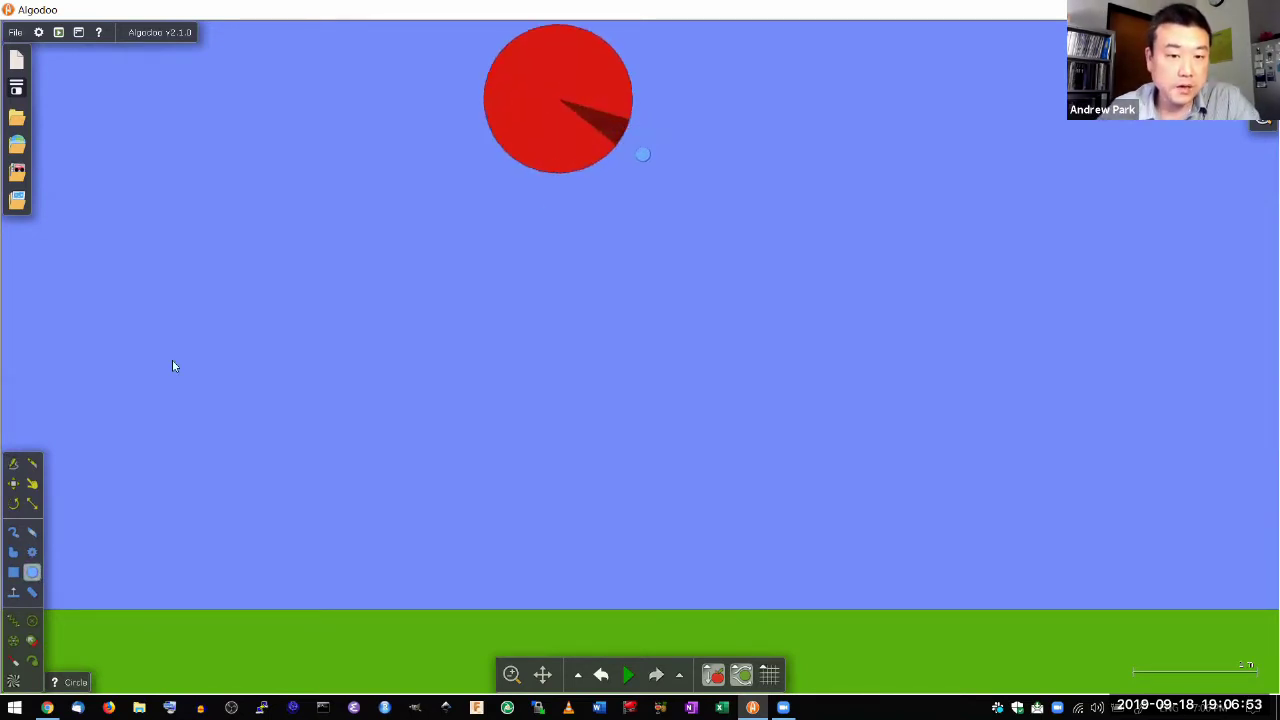
pyautogui.click(13, 483)
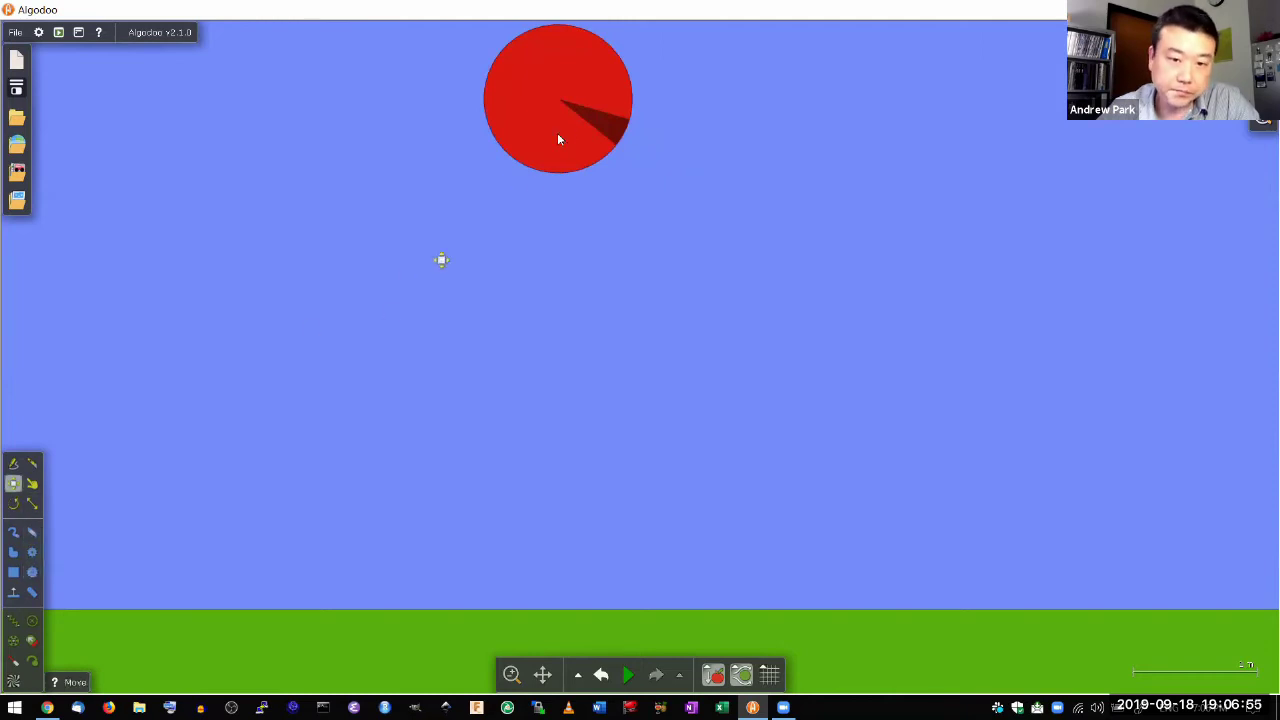
pyautogui.moveTo(592, 166); pyautogui.dragTo(610, 185)
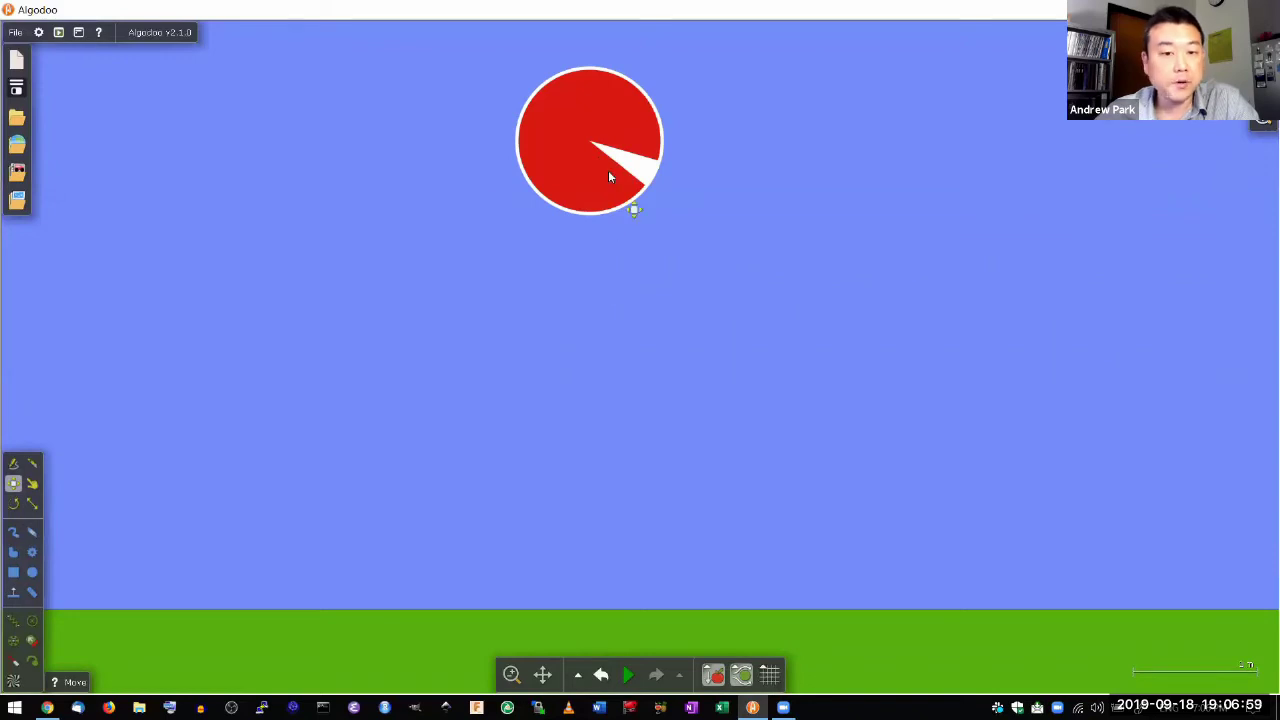
# - Test-drop the red ball onto the ground, then rewind it to its starting position
pyautogui.click(626, 675)
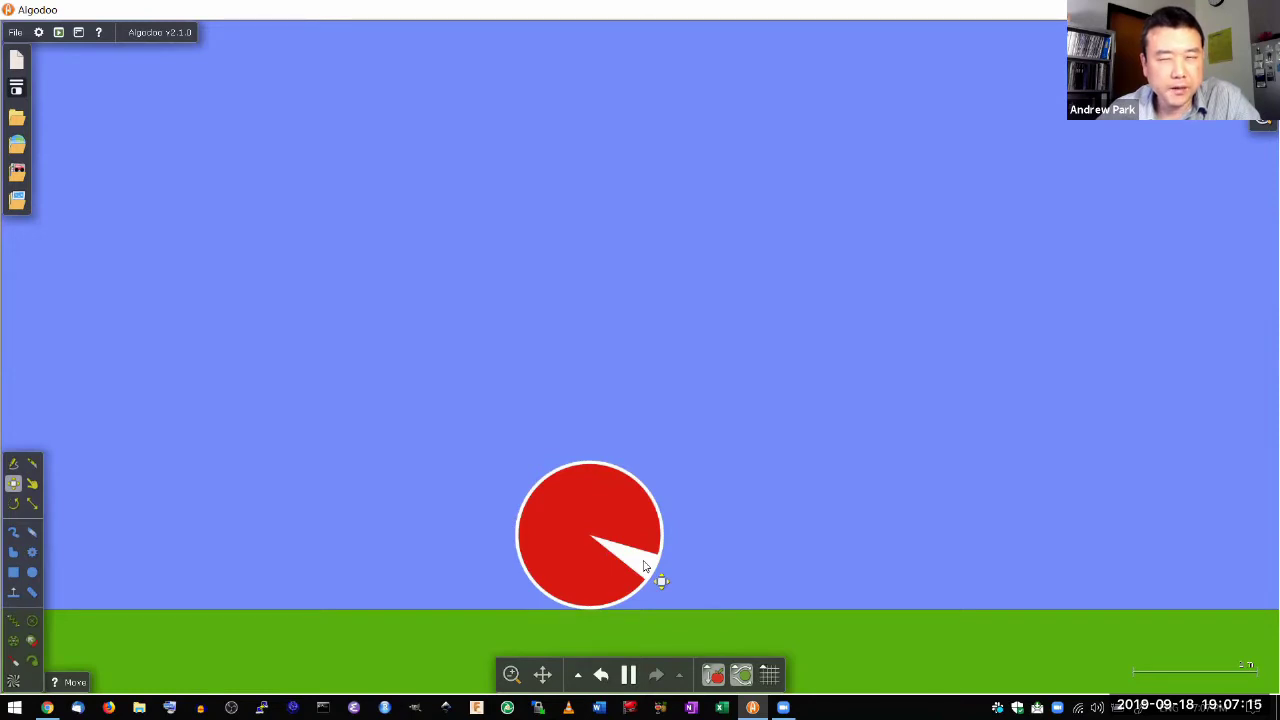
pyautogui.click(628, 676)
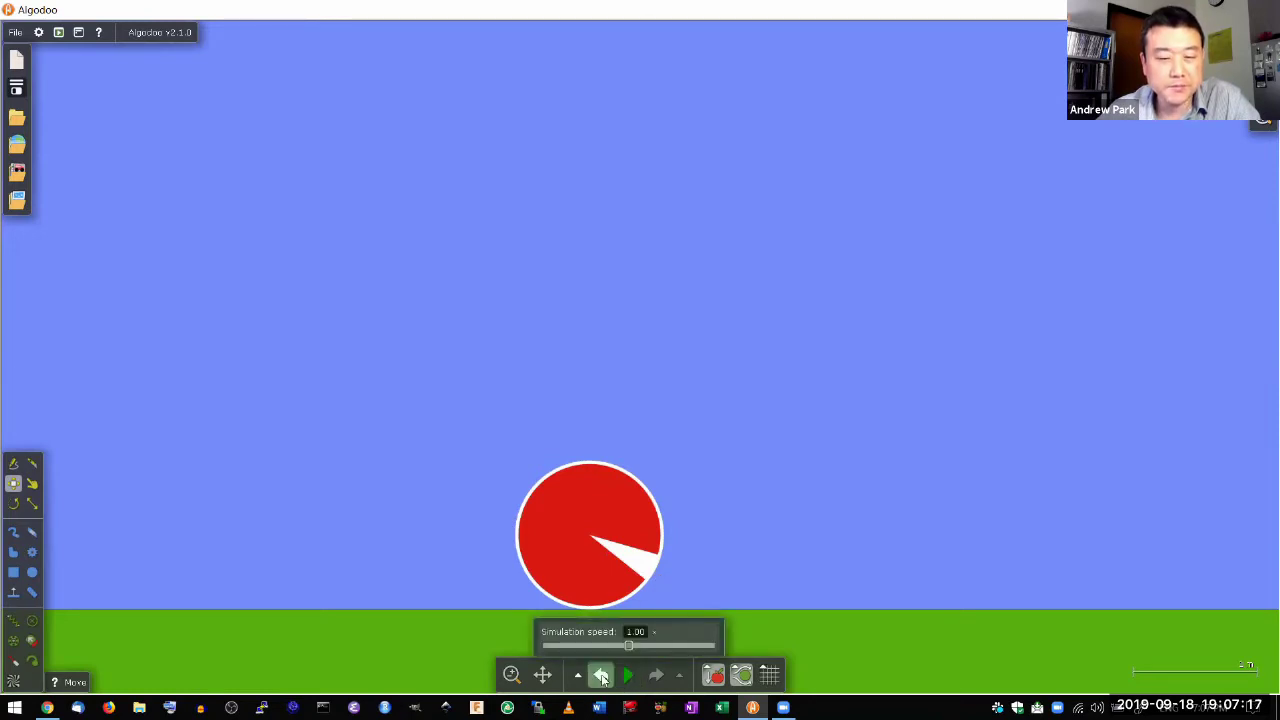
pyautogui.click(600, 676)
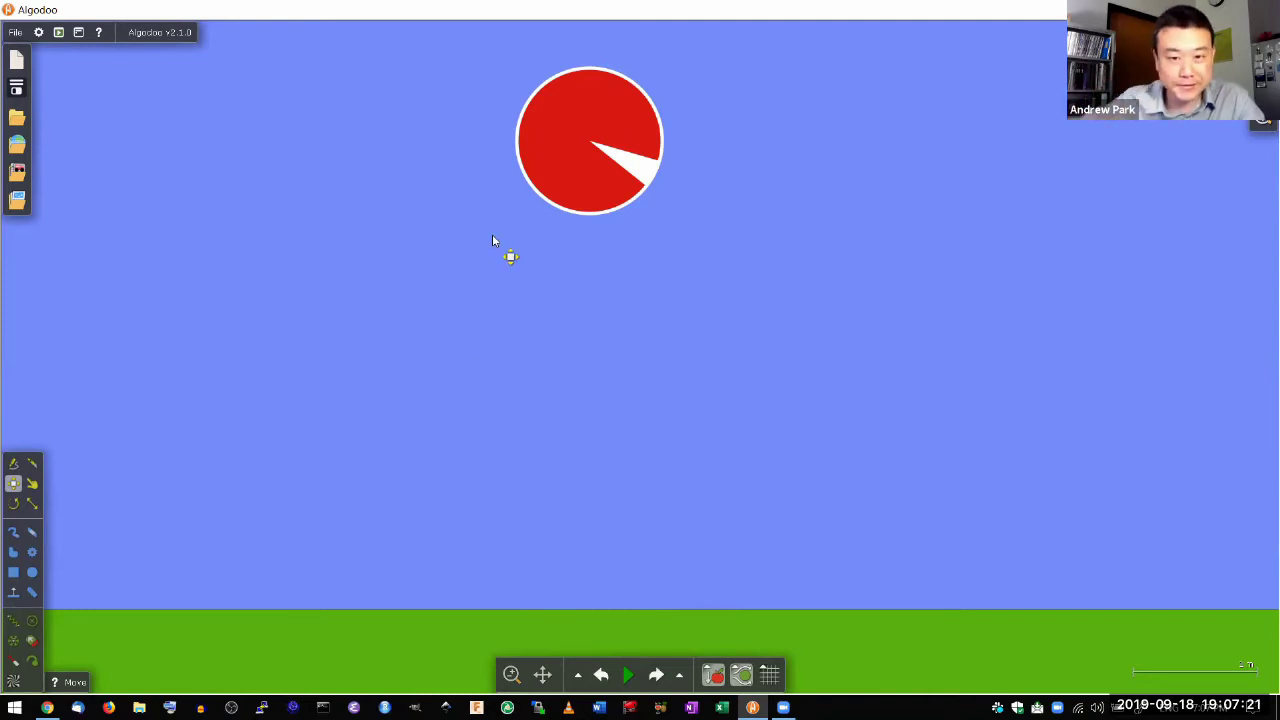
# - Inspect the red ball's Geometry actions and Material settings, then run the simulation so it bounces
pyautogui.rightClick(600, 150)
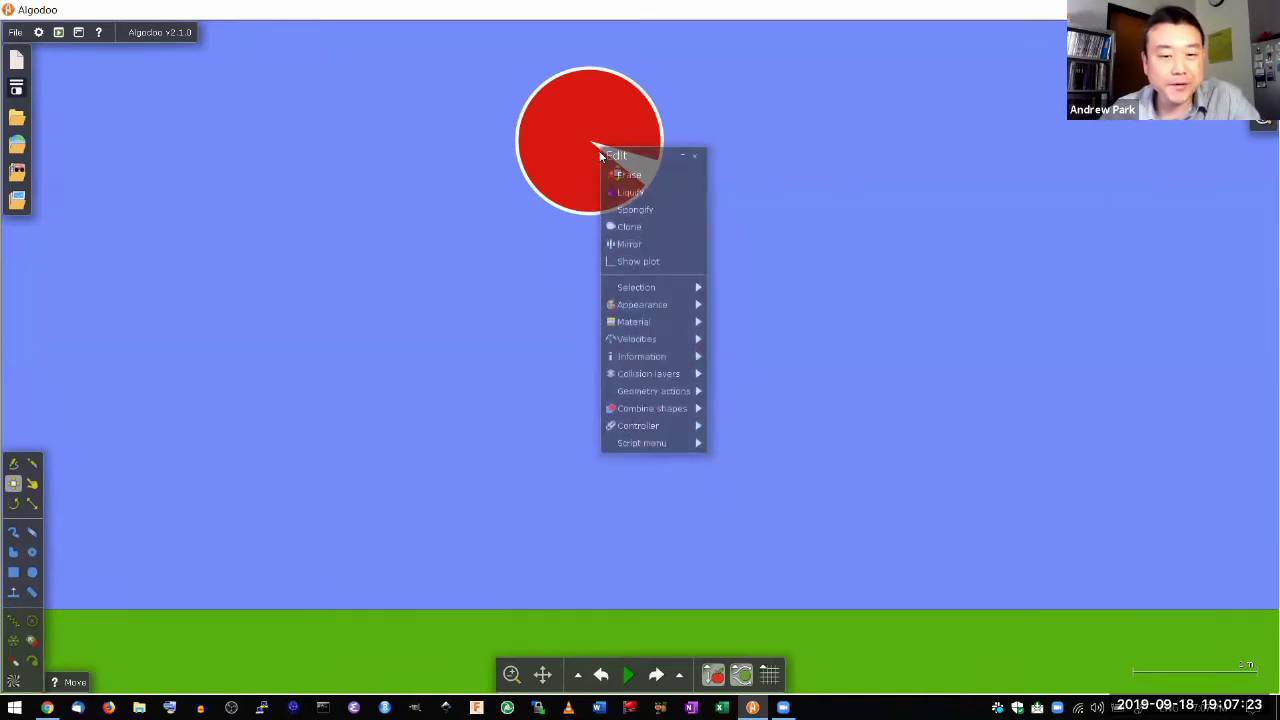
pyautogui.moveTo(637, 365)
pyautogui.moveTo(643, 390)
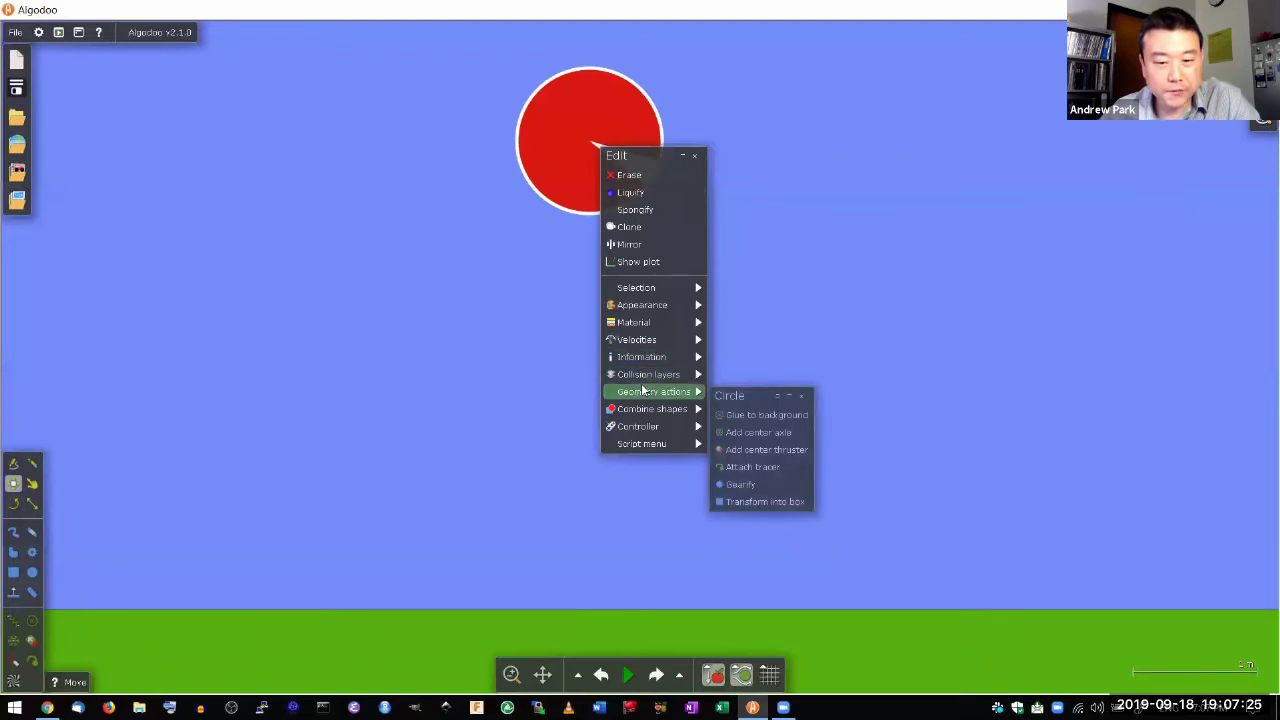
pyautogui.moveTo(650, 322)
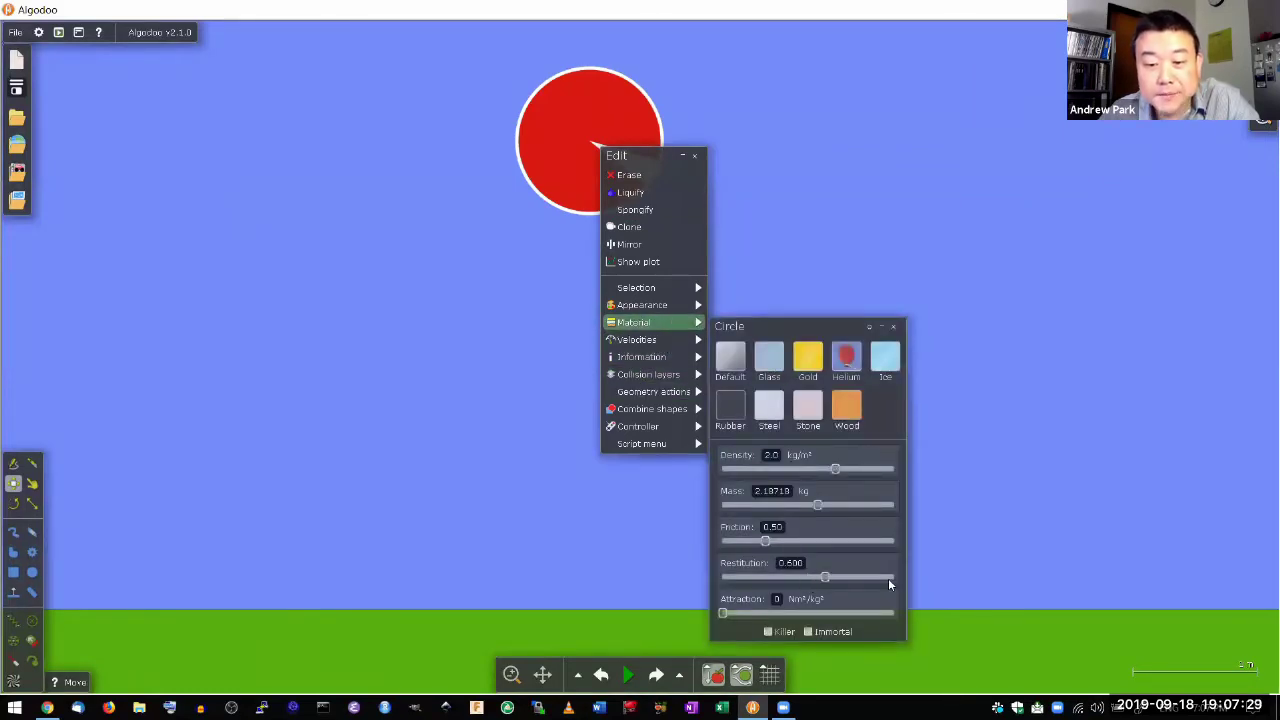
pyautogui.click(976, 533)
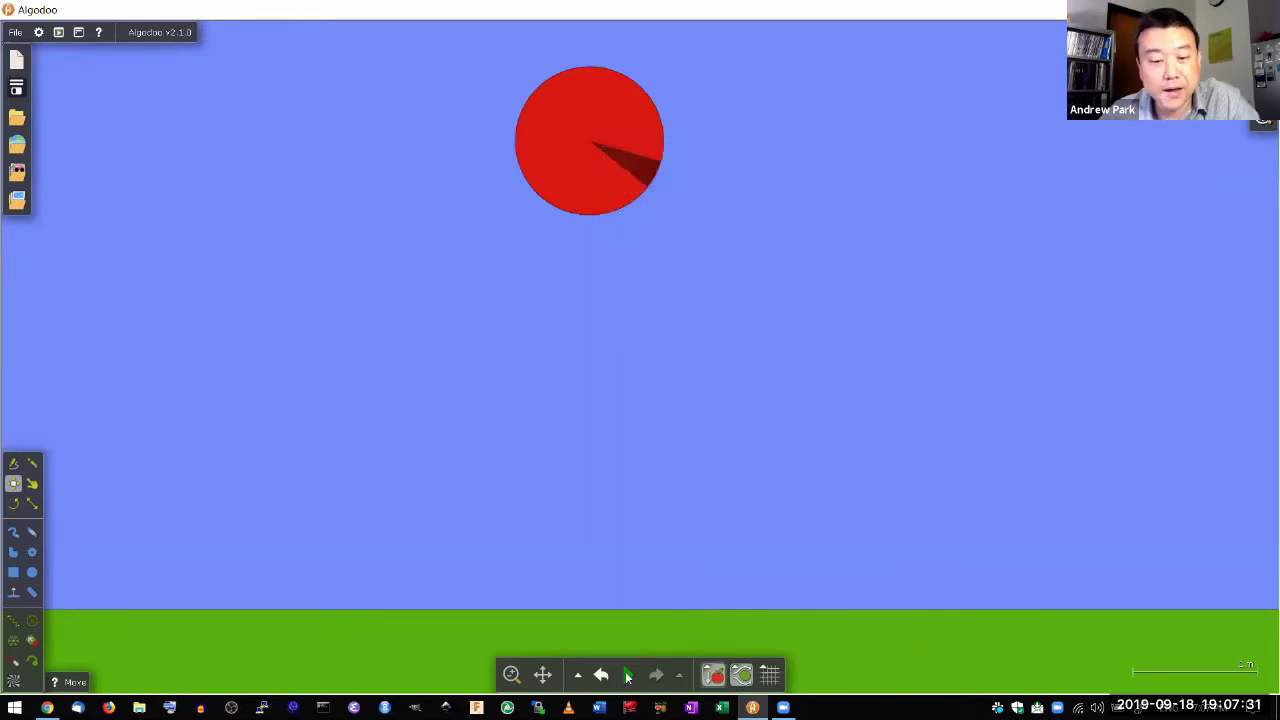
pyautogui.click(627, 676)
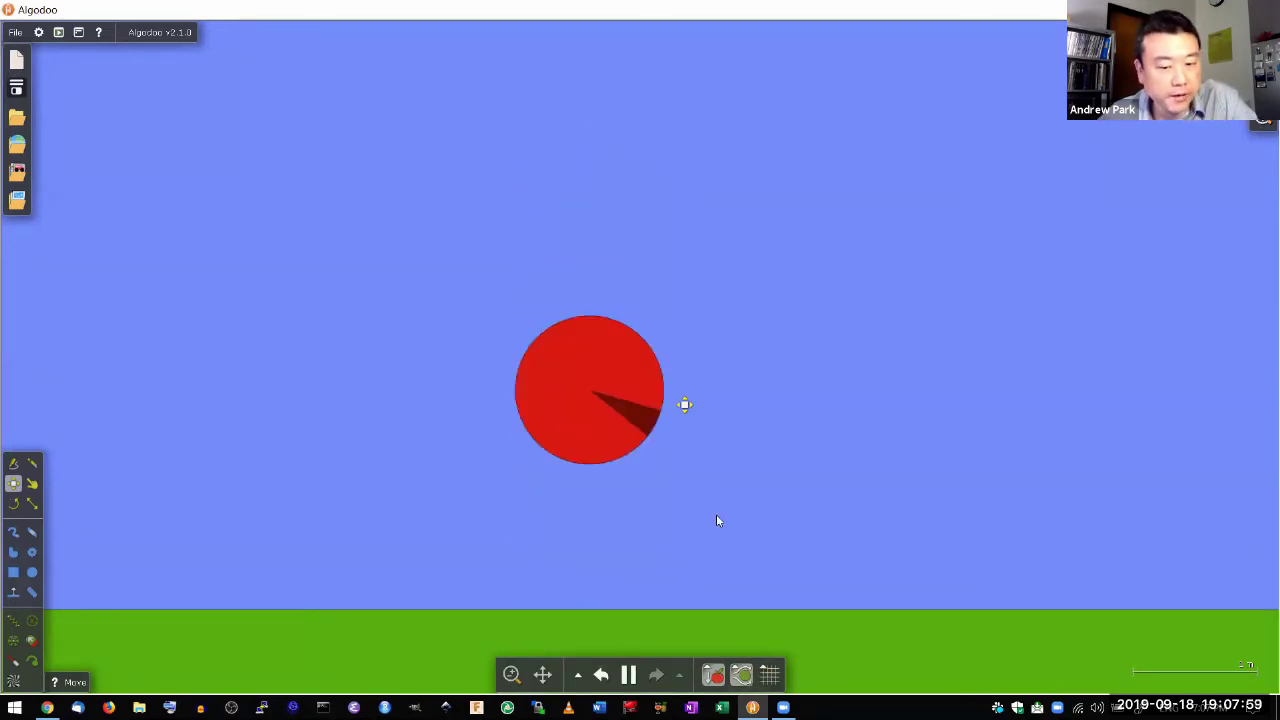
# - Pause and set the red ball's material Restitution to 0
pyautogui.press('space')
pyautogui.rightClick(588, 289)
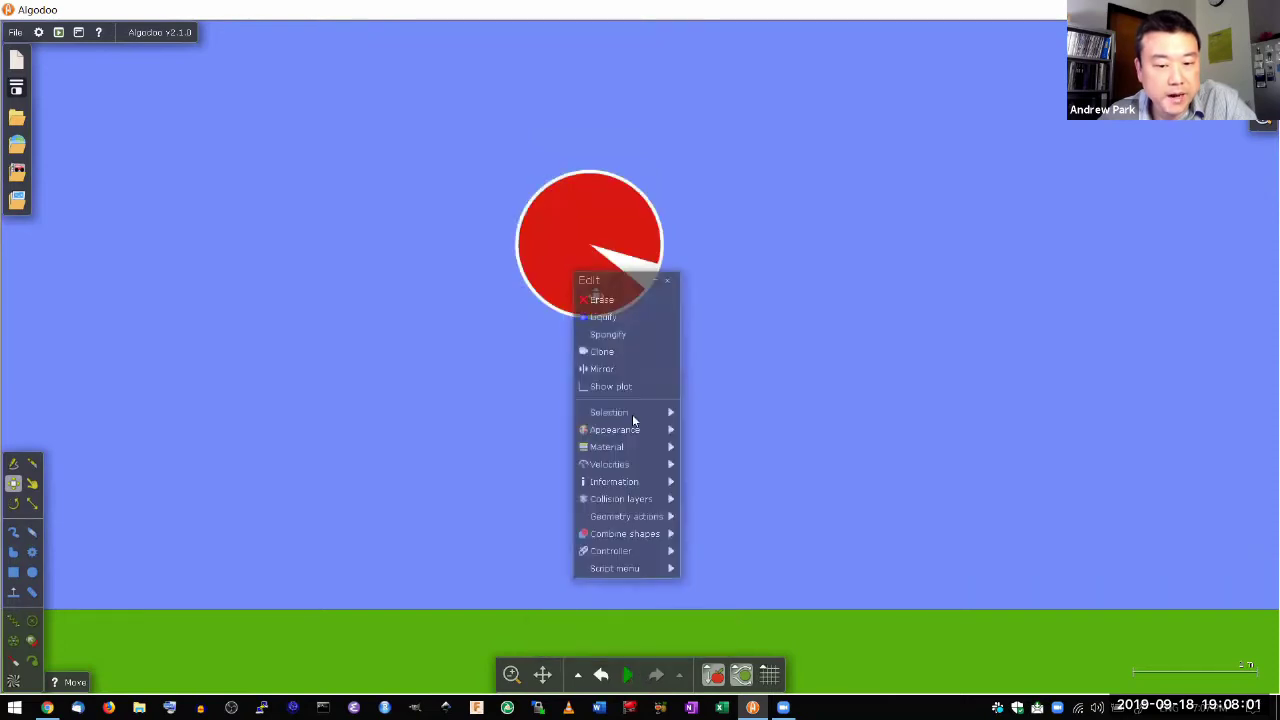
pyautogui.moveTo(640, 446)
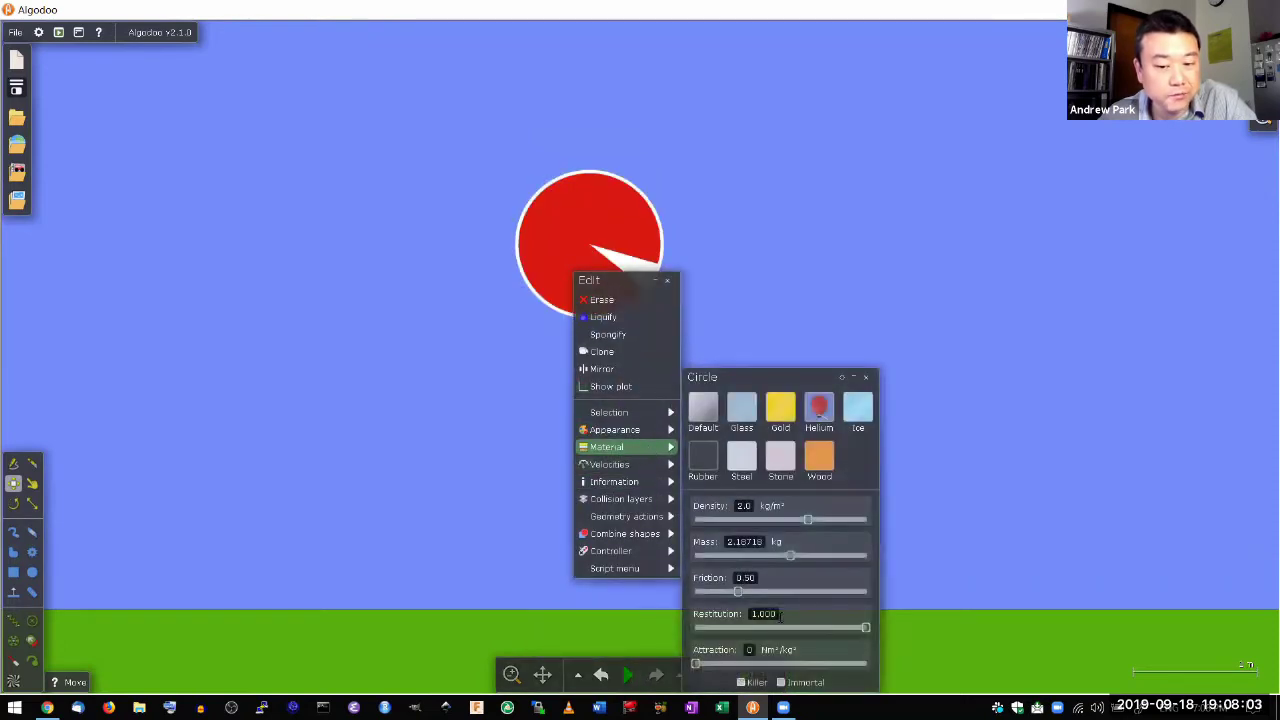
pyautogui.moveTo(853, 648)
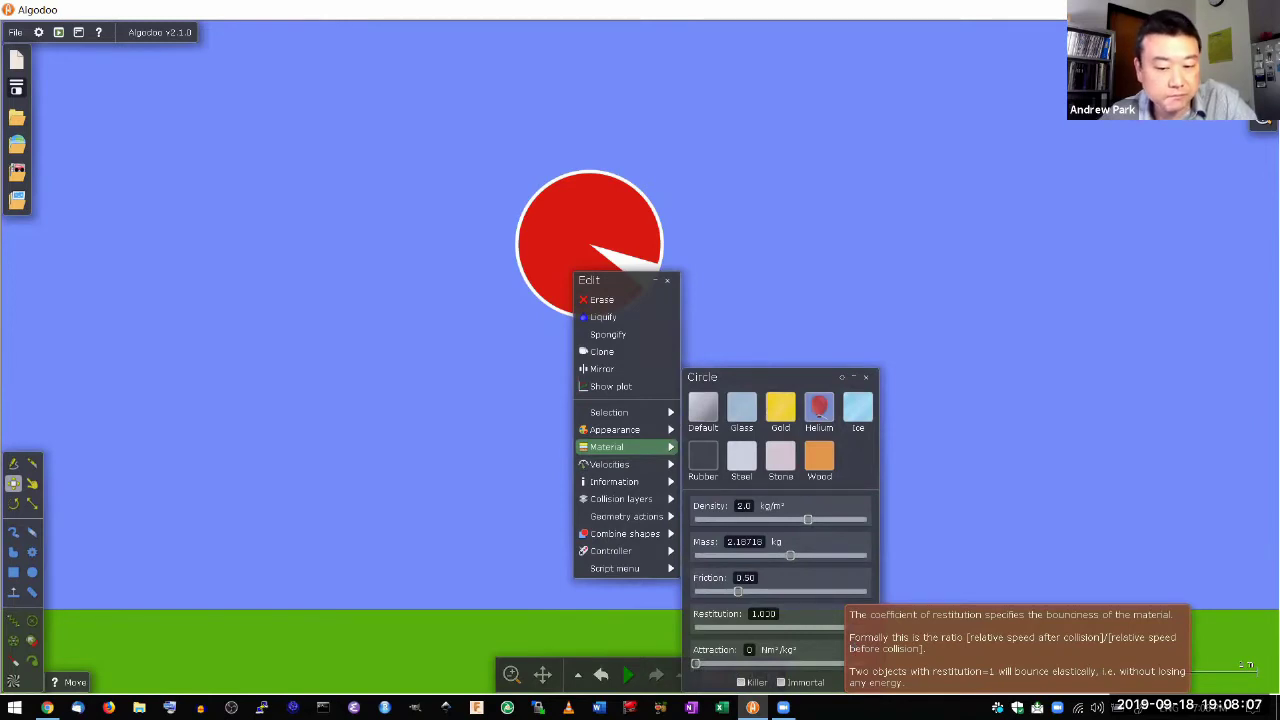
pyautogui.click(763, 613)
pyautogui.write('0.9')
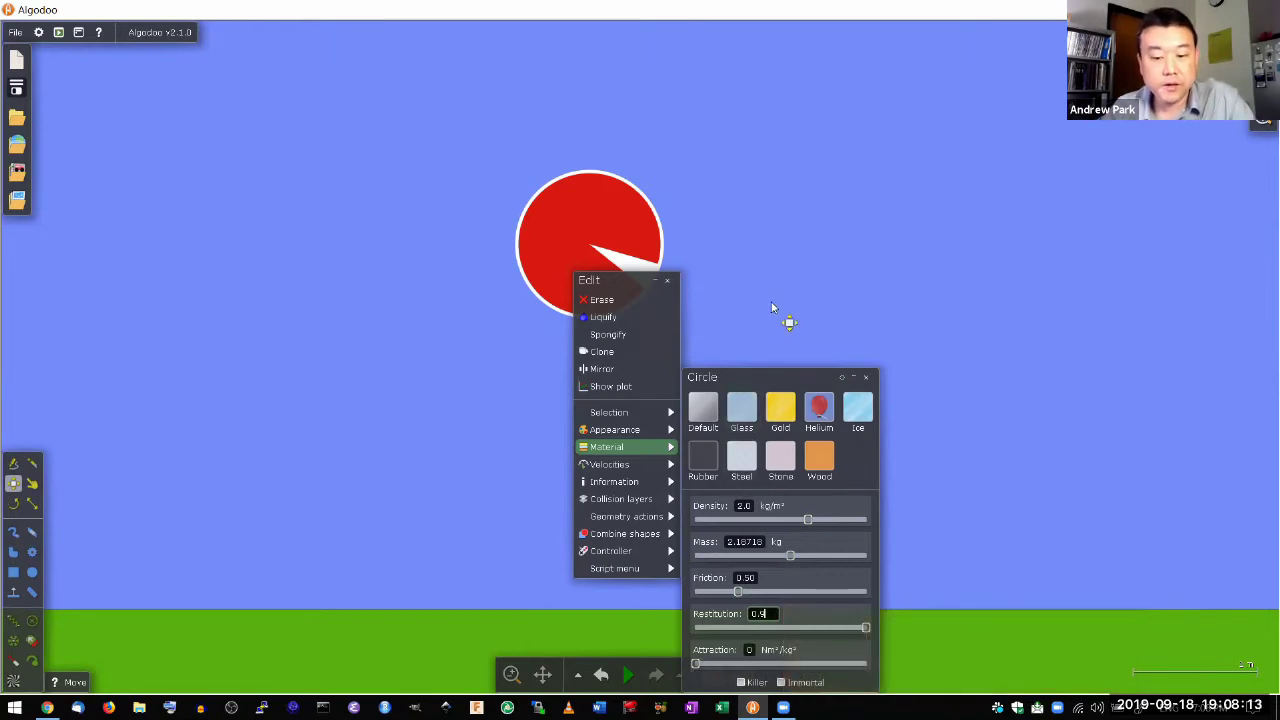
pyautogui.click(772, 308)
# - Test the drop with zero restitution, then reset the ball to its starting height
pyautogui.click(628, 675)
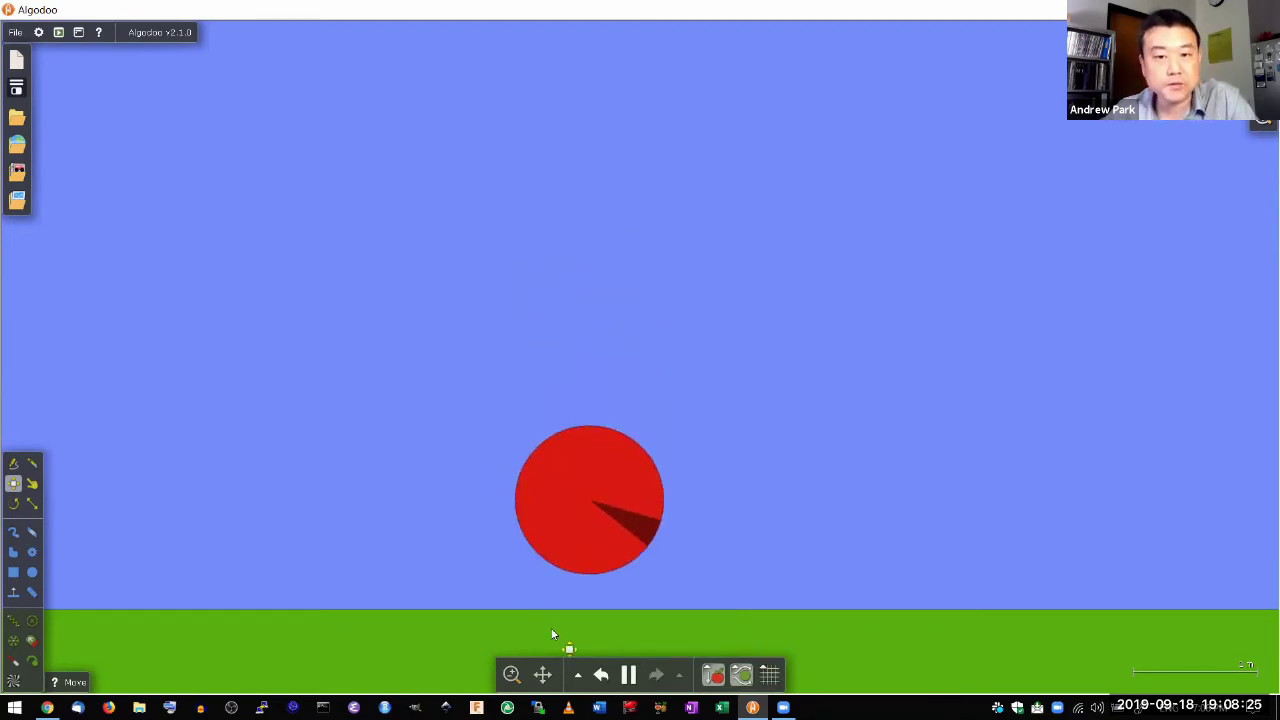
pyautogui.click(603, 676)
pyautogui.click(603, 676)
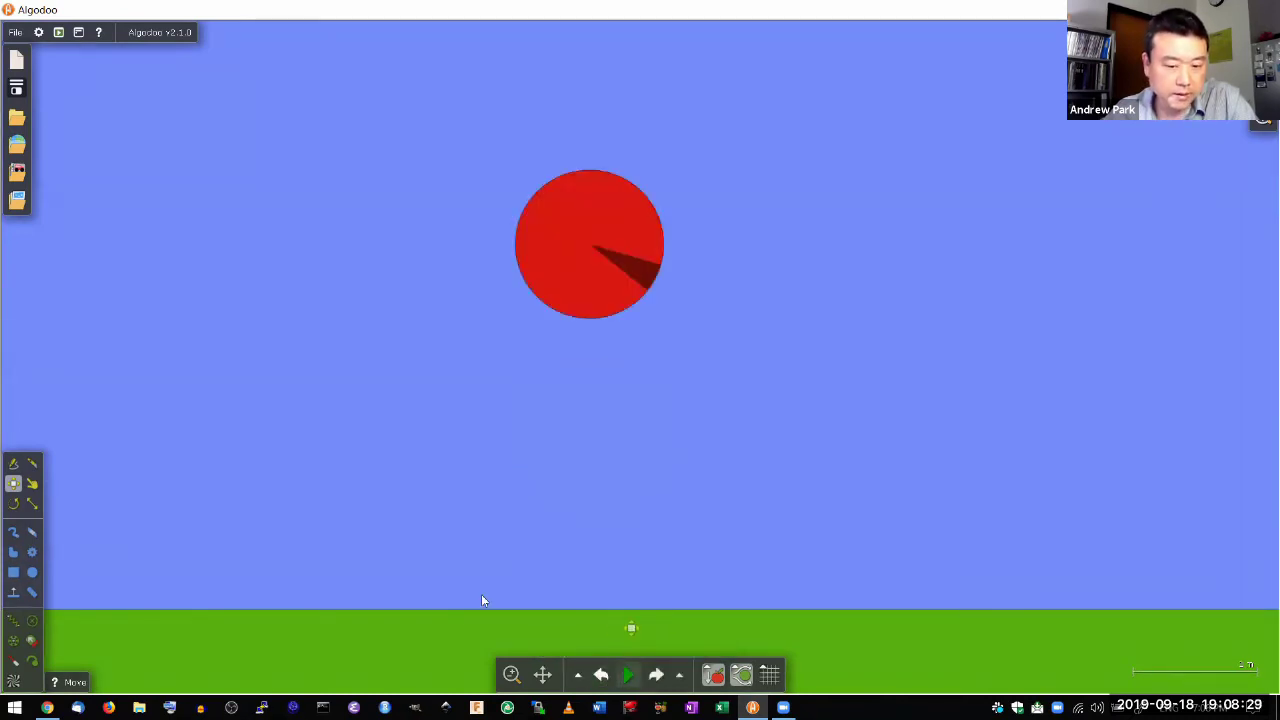
# - Erase the red ball, draw a small green circle near the top, and glue it to the background
pyautogui.rightClick(564, 240)
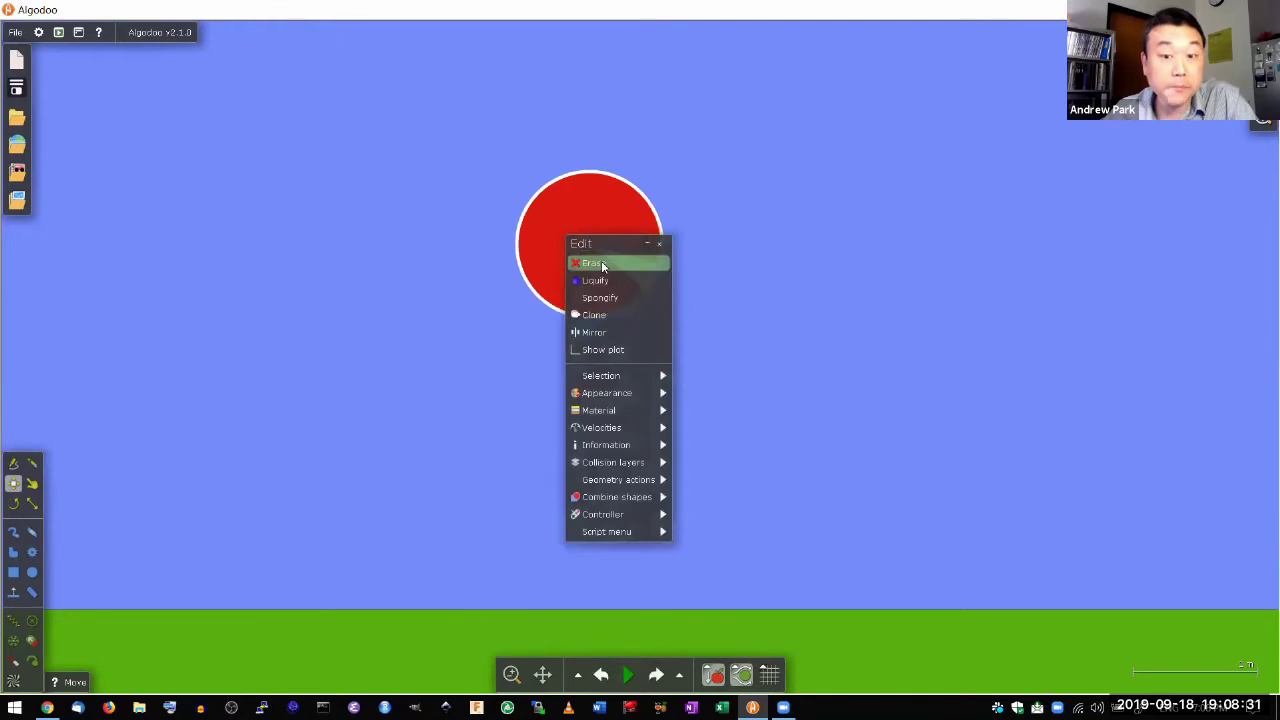
pyautogui.click(606, 258)
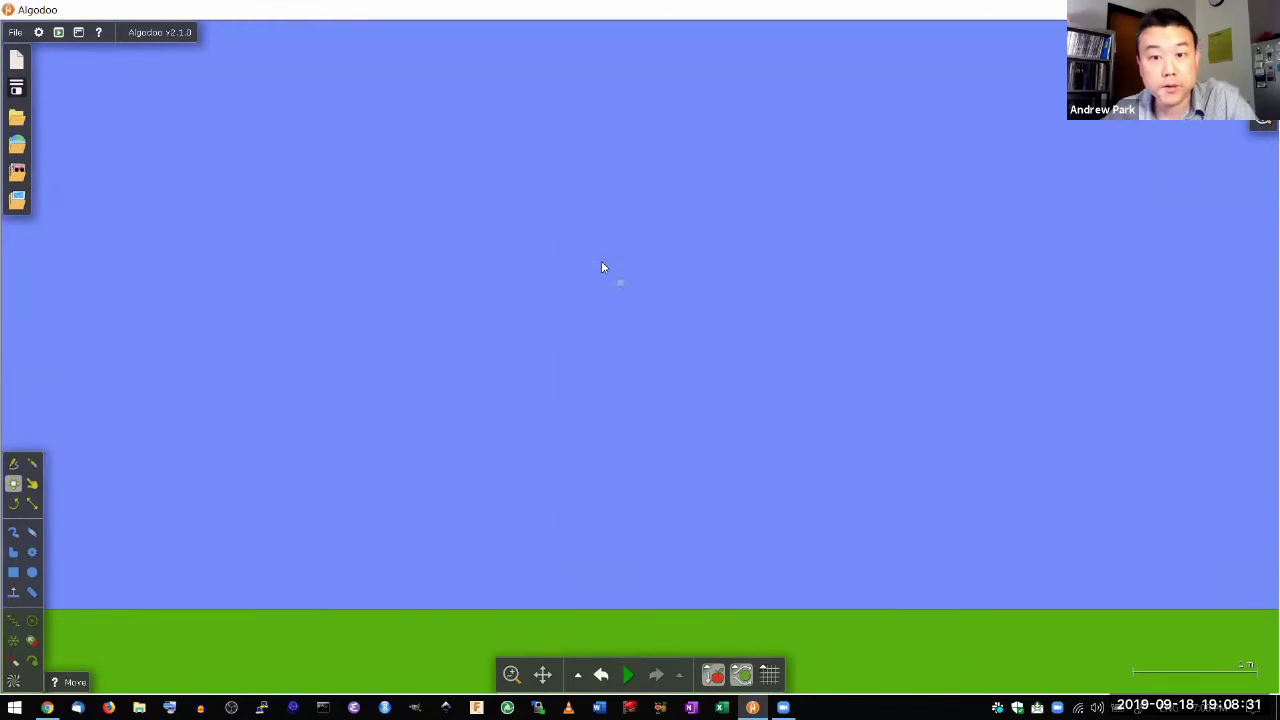
pyautogui.click(32, 572)
pyautogui.moveTo(617, 120); pyautogui.dragTo(632, 131)
pyautogui.rightClick(622, 120)
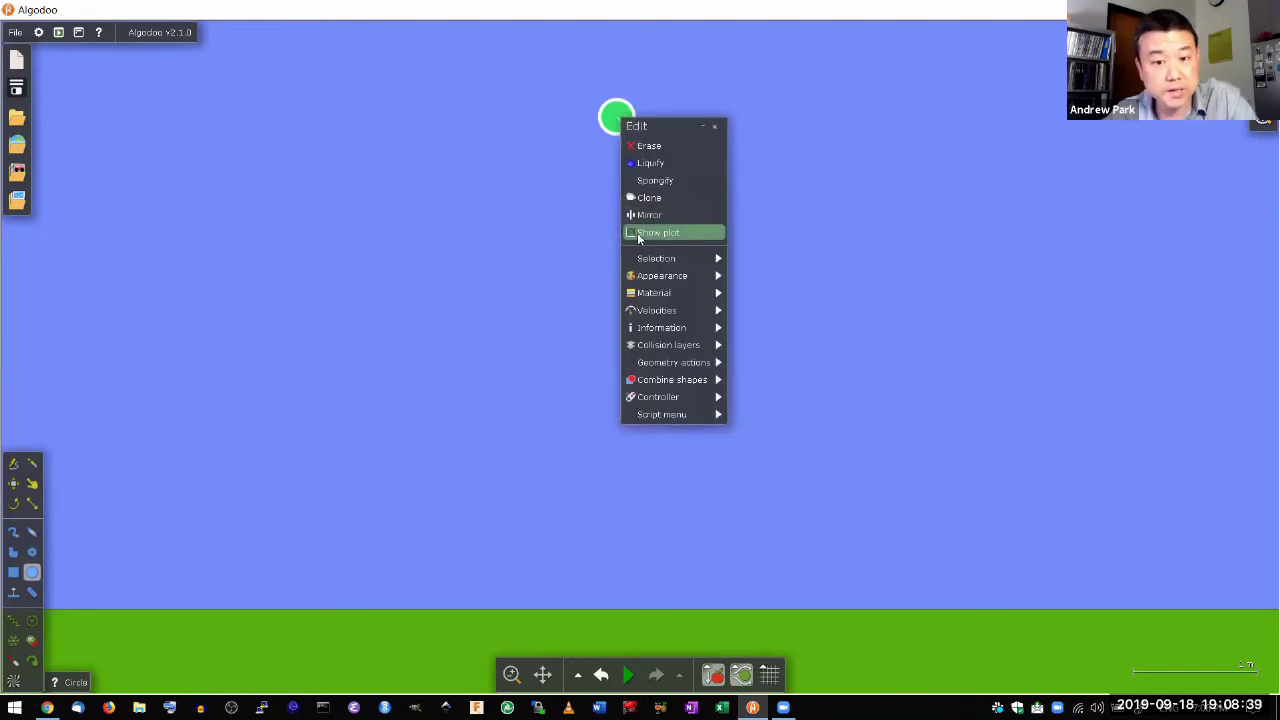
pyautogui.moveTo(658, 368)
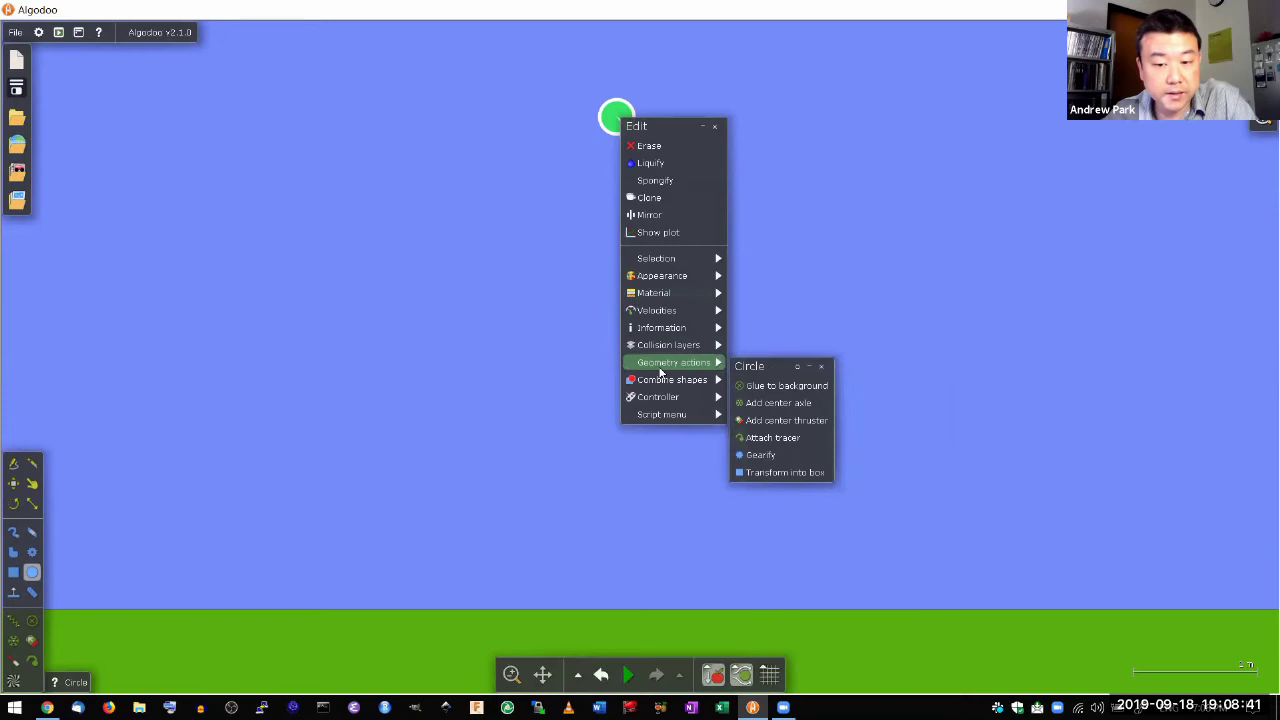
pyautogui.click(758, 386)
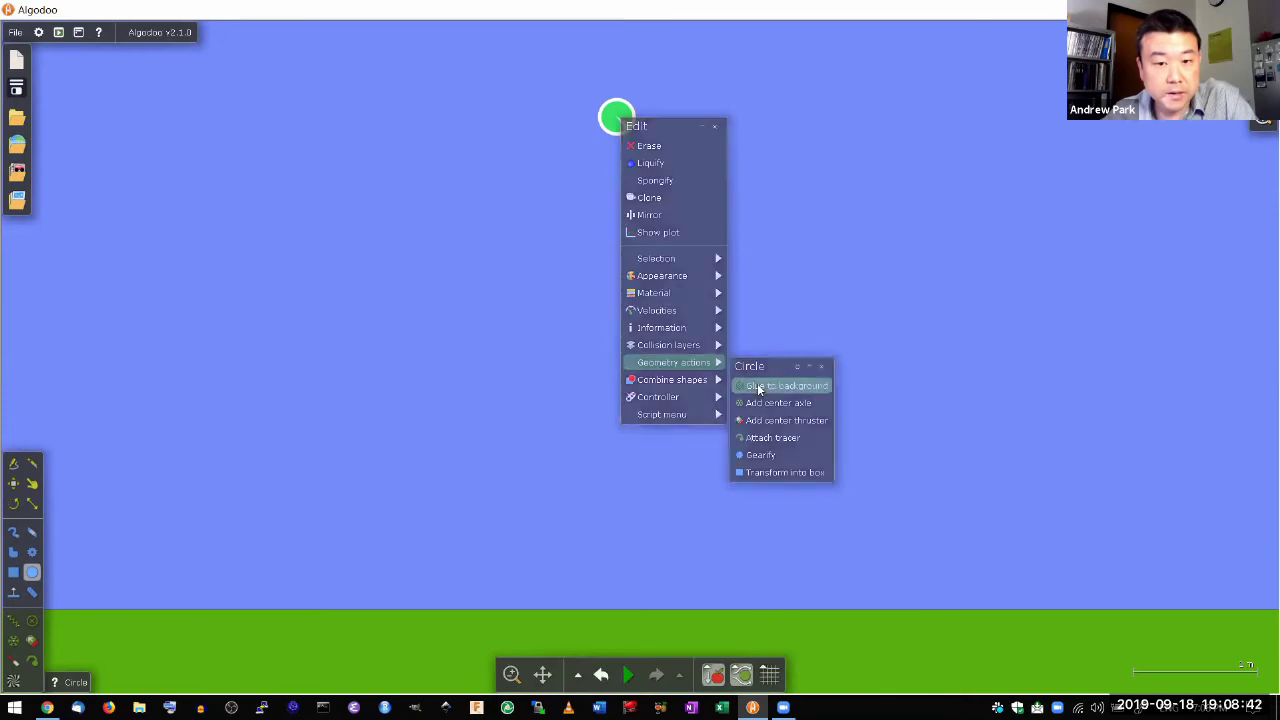
# - Draw a yellow ball mid-scene, rope it to the green circle, and start the pendulum
pyautogui.click(28, 578)
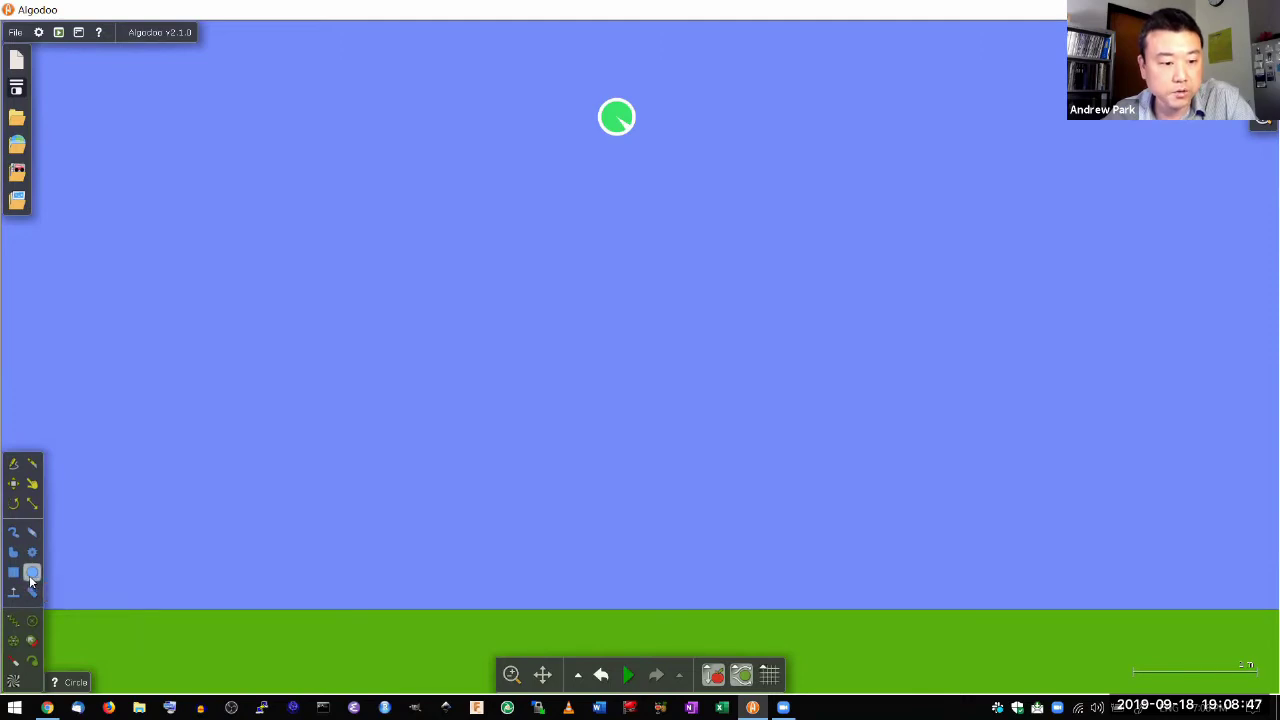
pyautogui.click(400, 511)
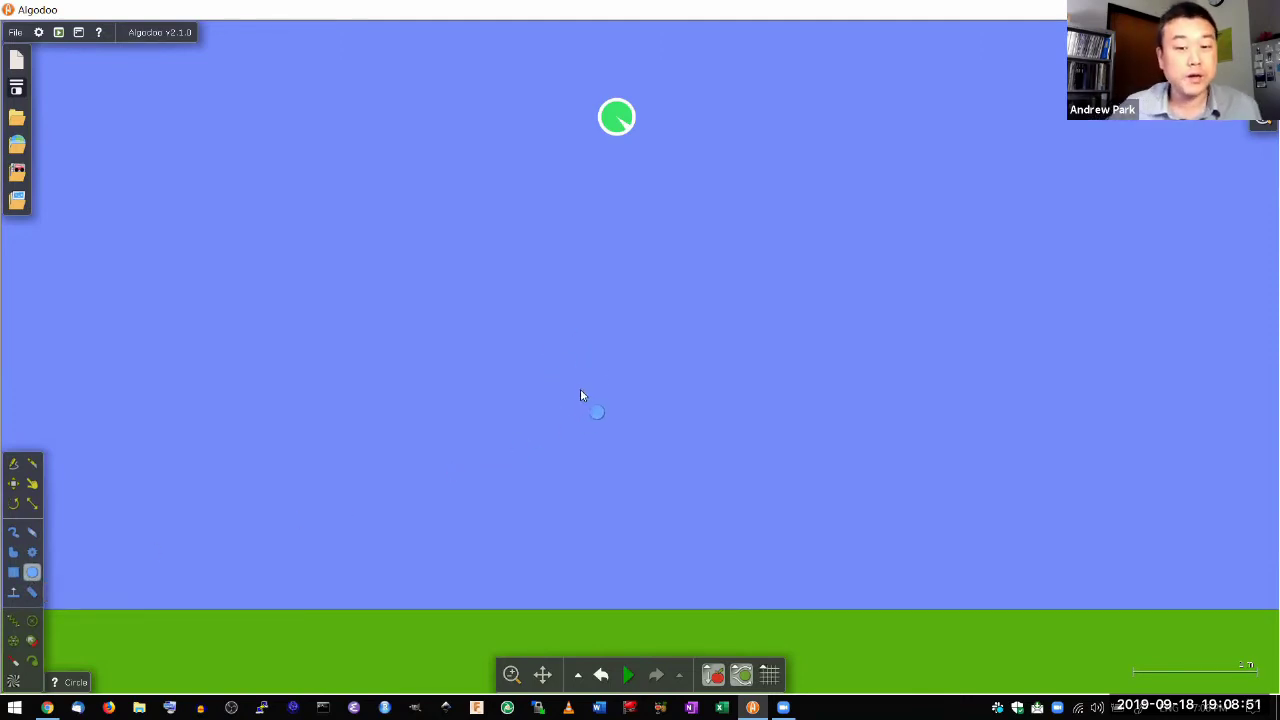
pyautogui.moveTo(603, 350); pyautogui.dragTo(637, 383)
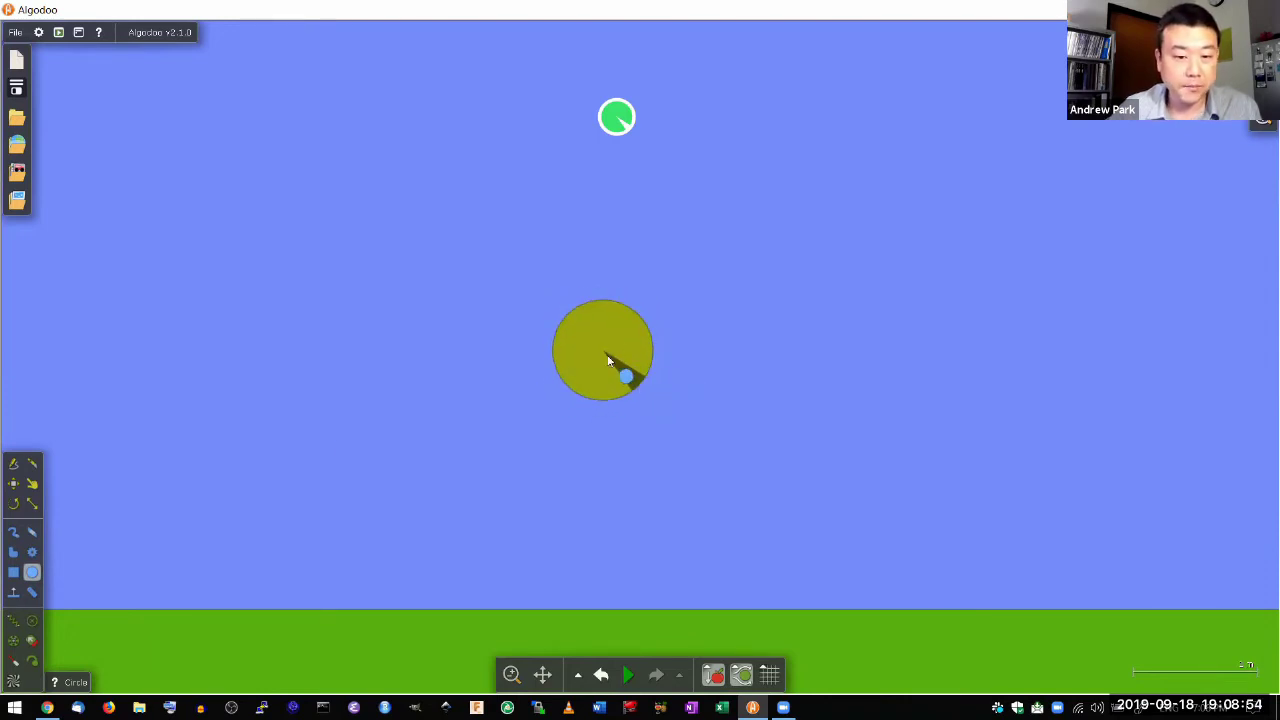
pyautogui.click(34, 593)
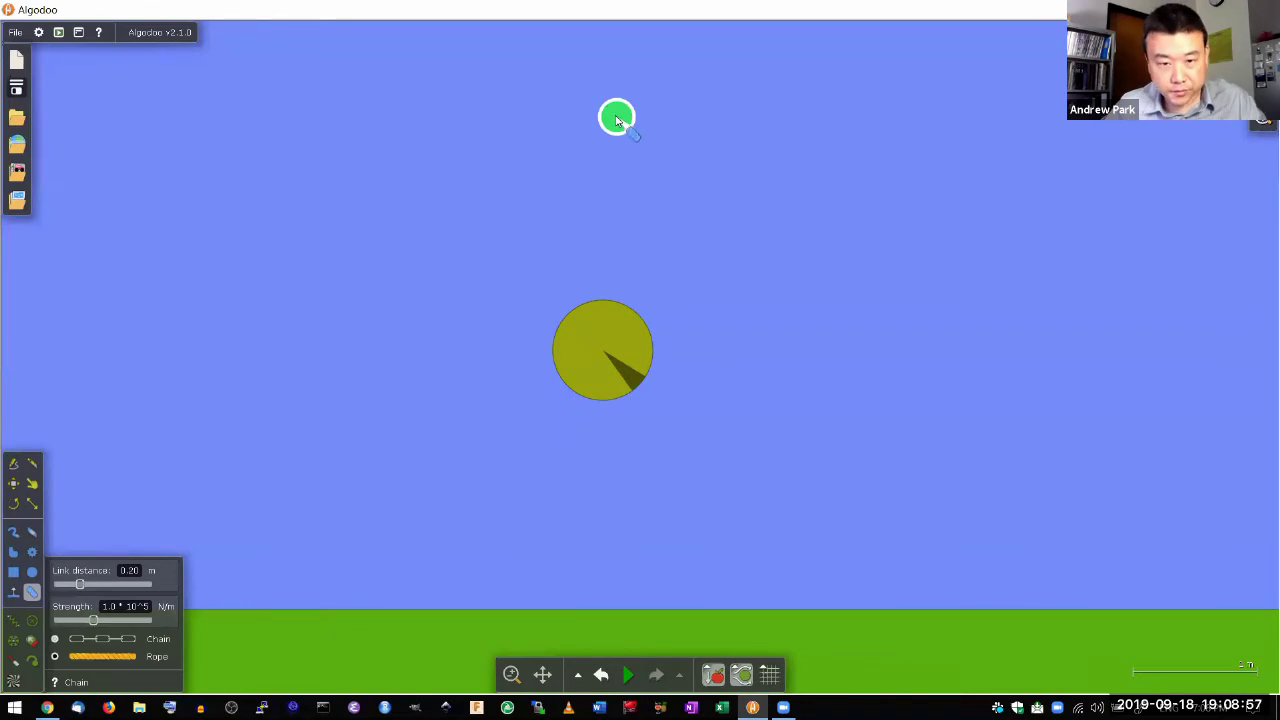
pyautogui.moveTo(617, 122); pyautogui.dragTo(604, 306)
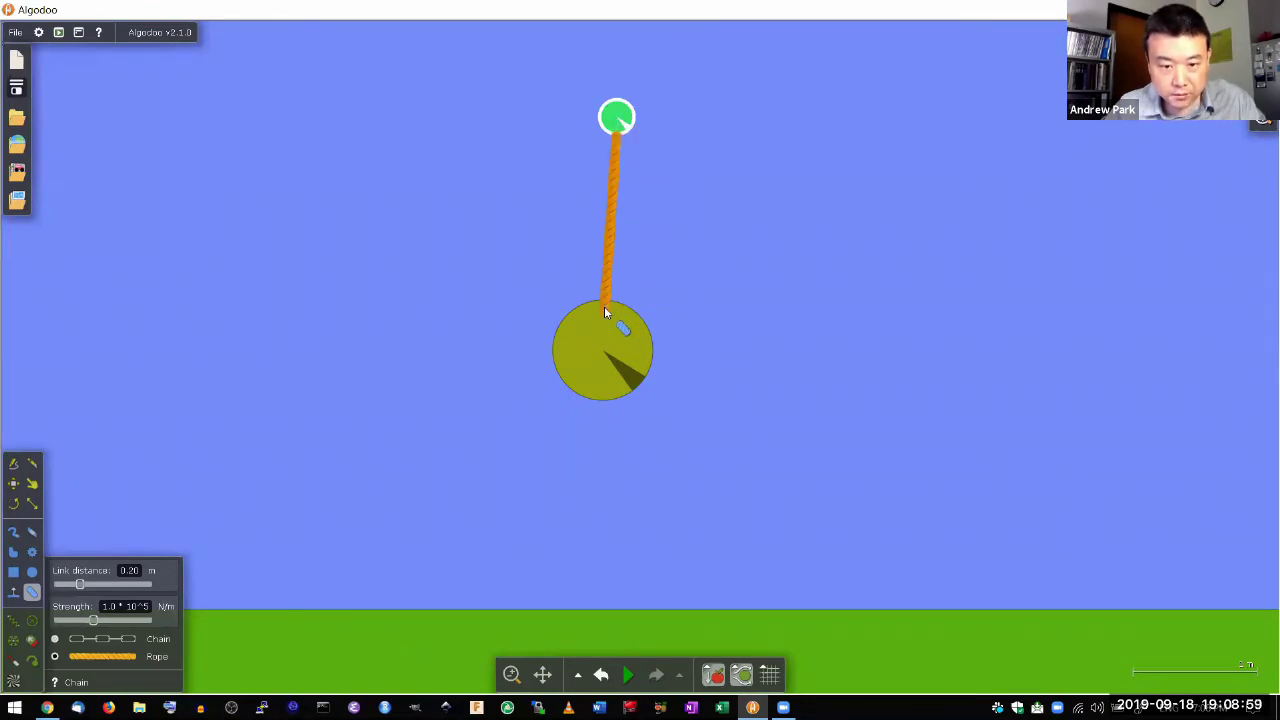
pyautogui.click(628, 676)
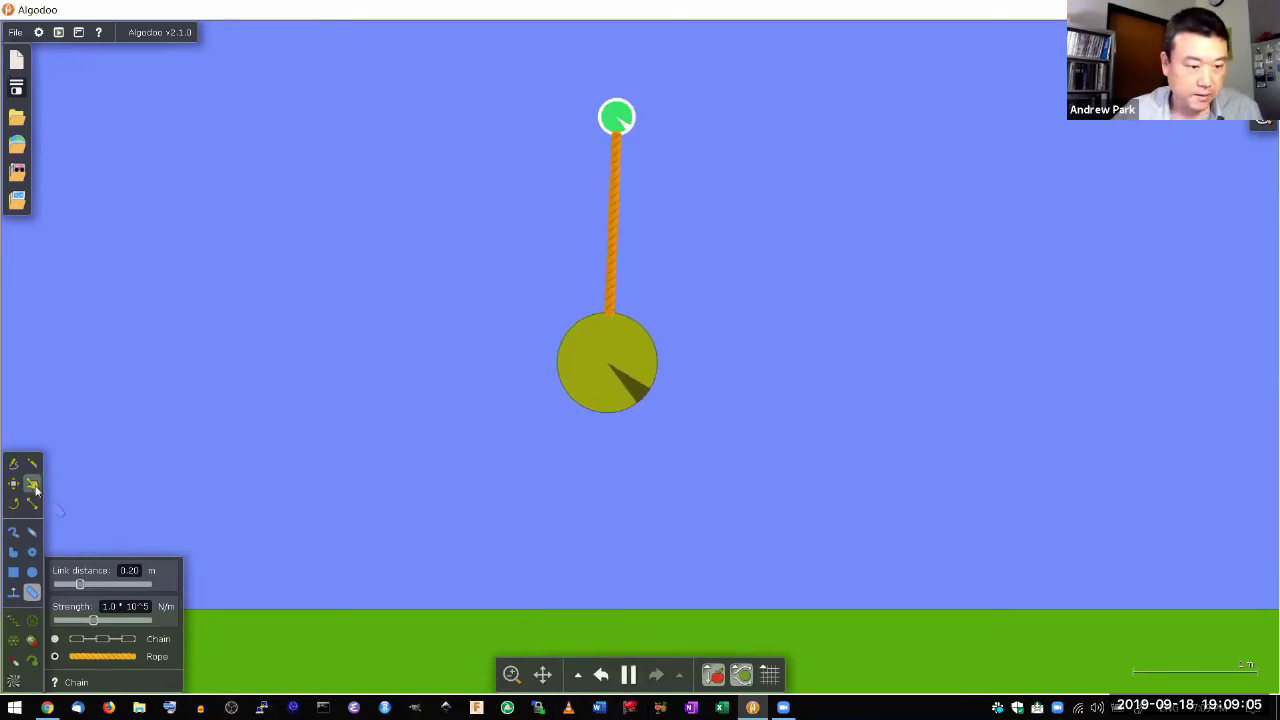
# - Pull the yellow ball far to the left with the Drag tool and let it swing freely
pyautogui.press('d')
pyautogui.moveTo(631, 378)
pyautogui.mouseDown()
pyautogui.moveTo(526, 380)
pyautogui.moveTo(396, 331)
pyautogui.mouseUp()
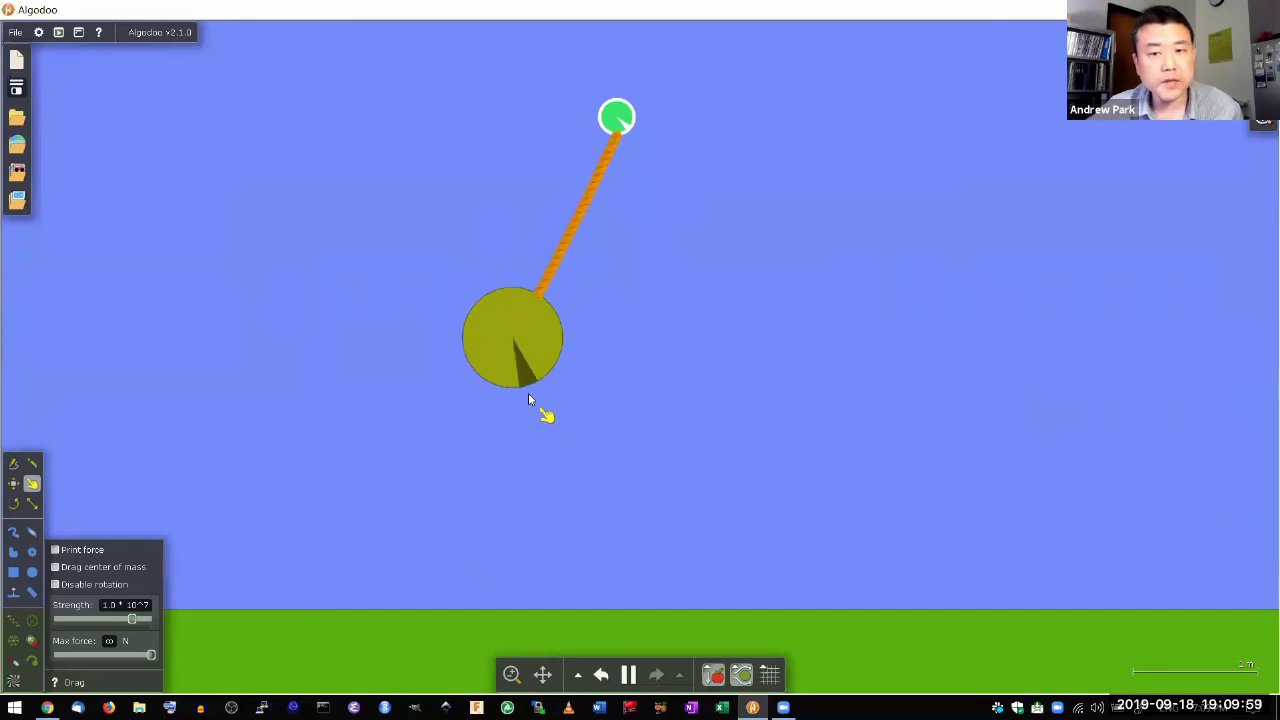
pyautogui.click(629, 678)
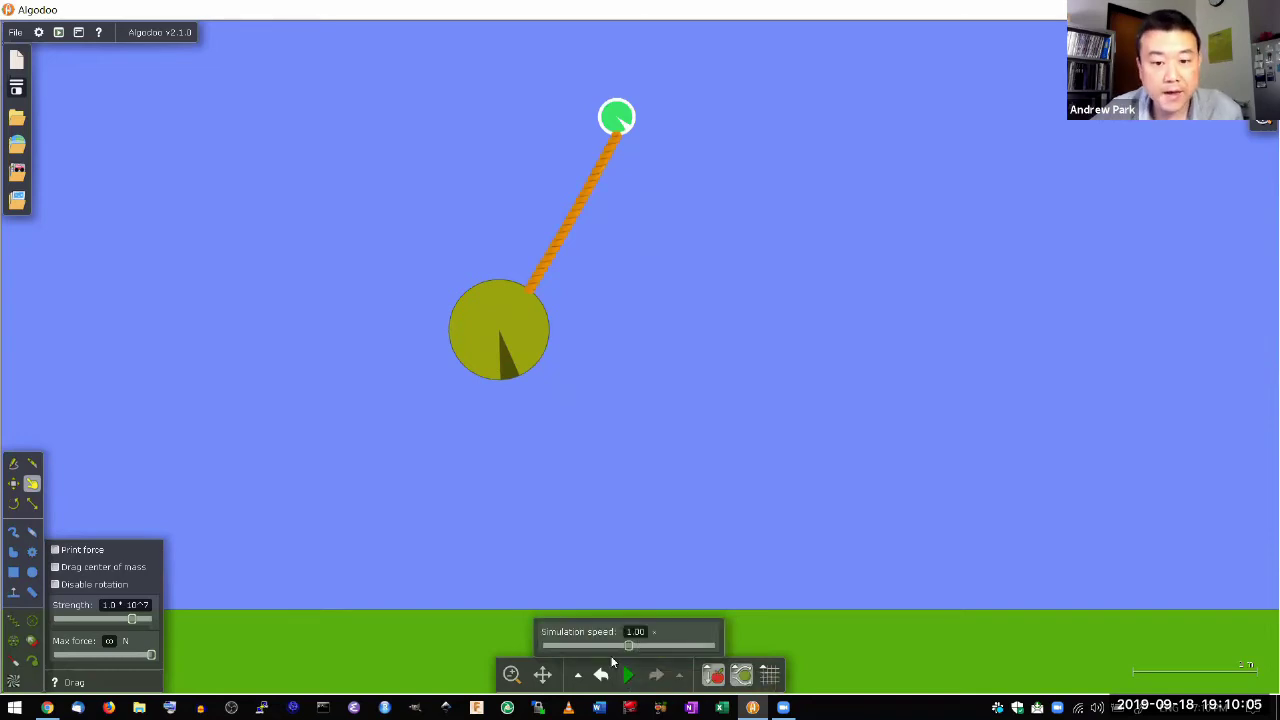
pyautogui.click(626, 678)
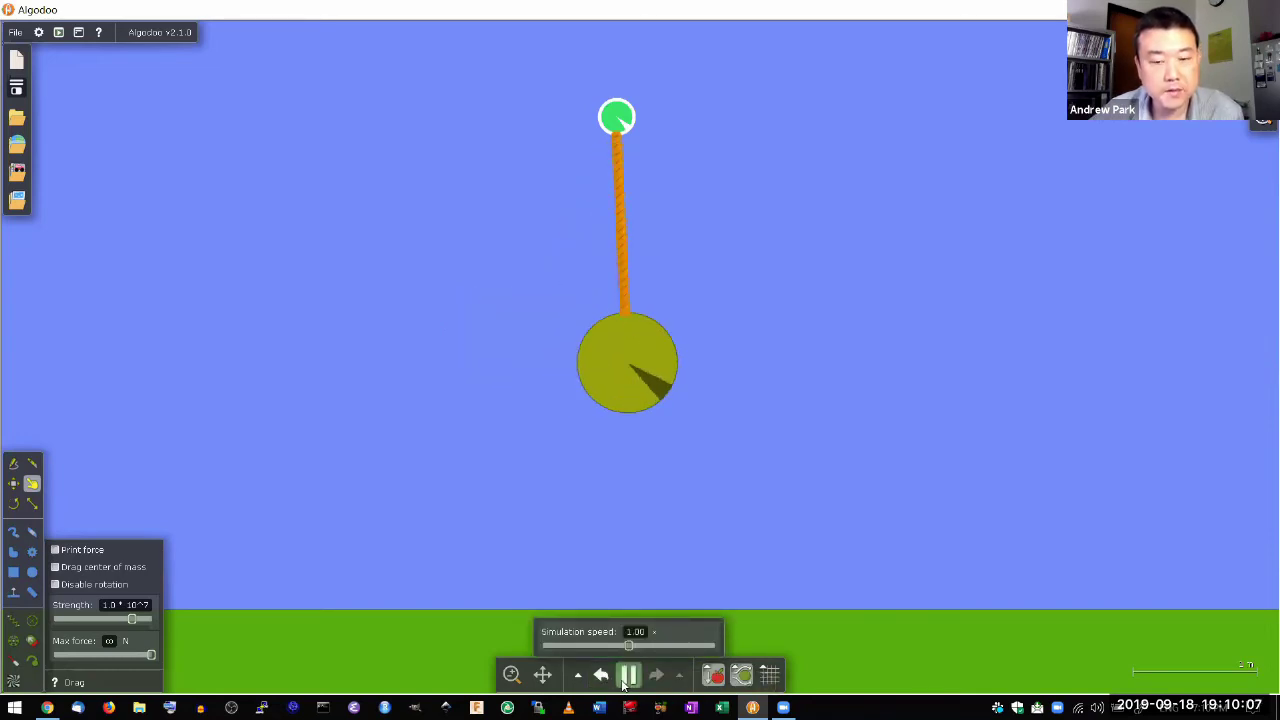
# - Show a Speed/Time plot for the yellow ball, record a swinging run, then rewind
pyautogui.click(626, 678)
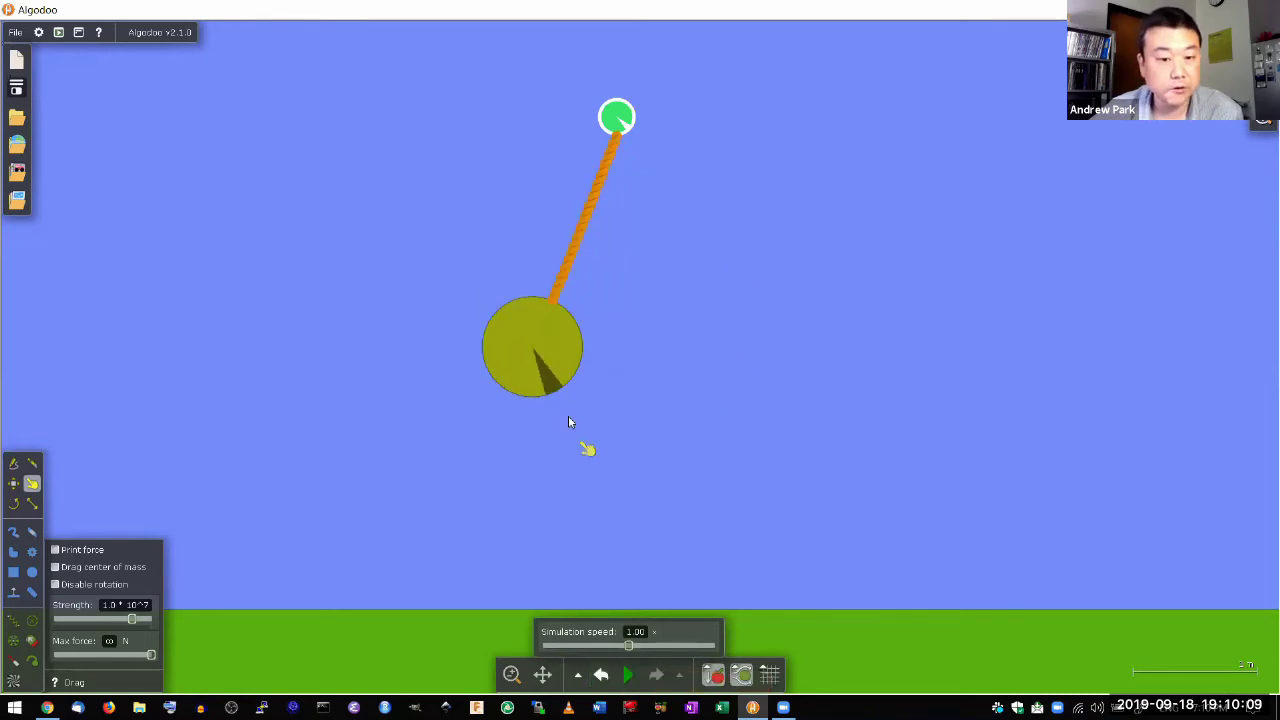
pyautogui.rightClick(540, 323)
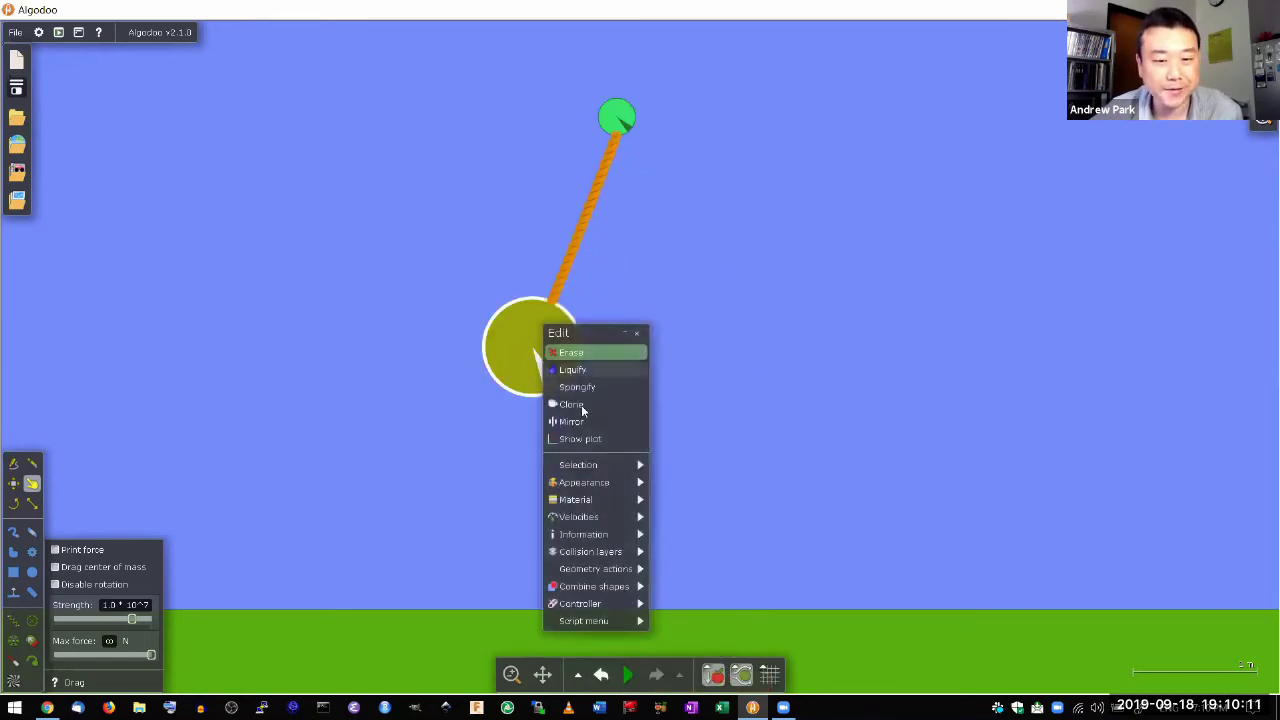
pyautogui.click(580, 440)
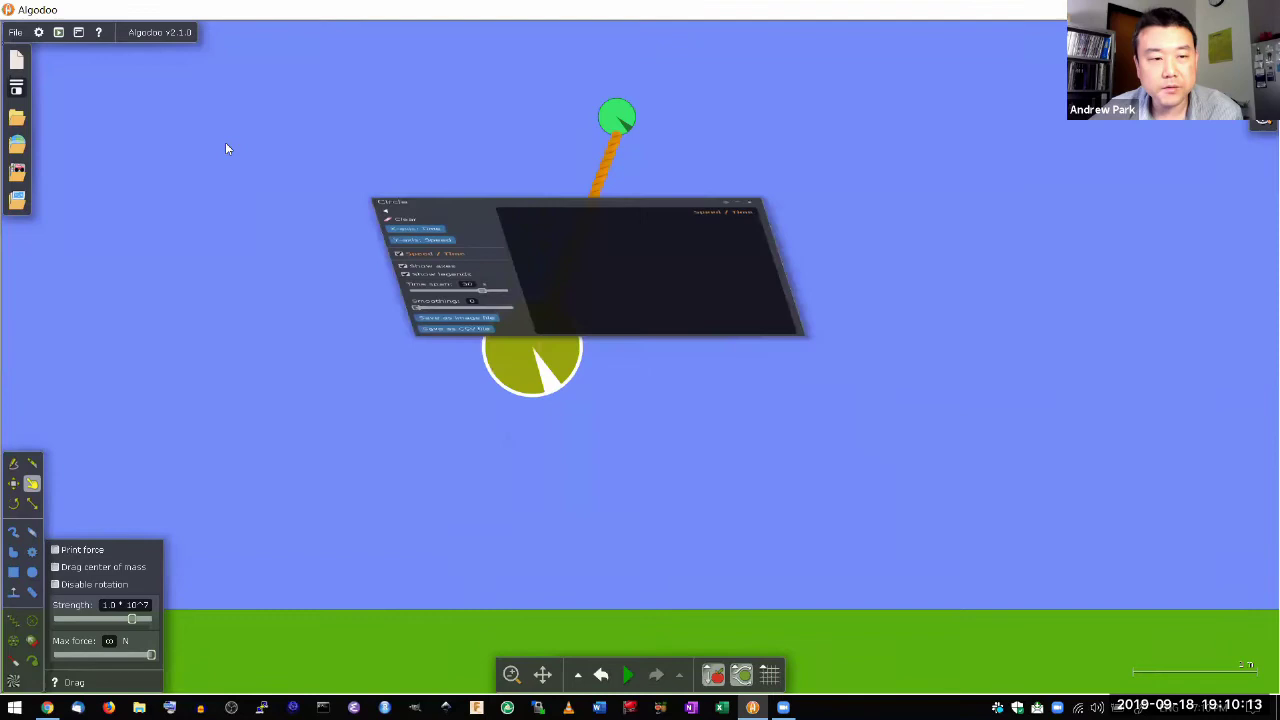
pyautogui.click(628, 678)
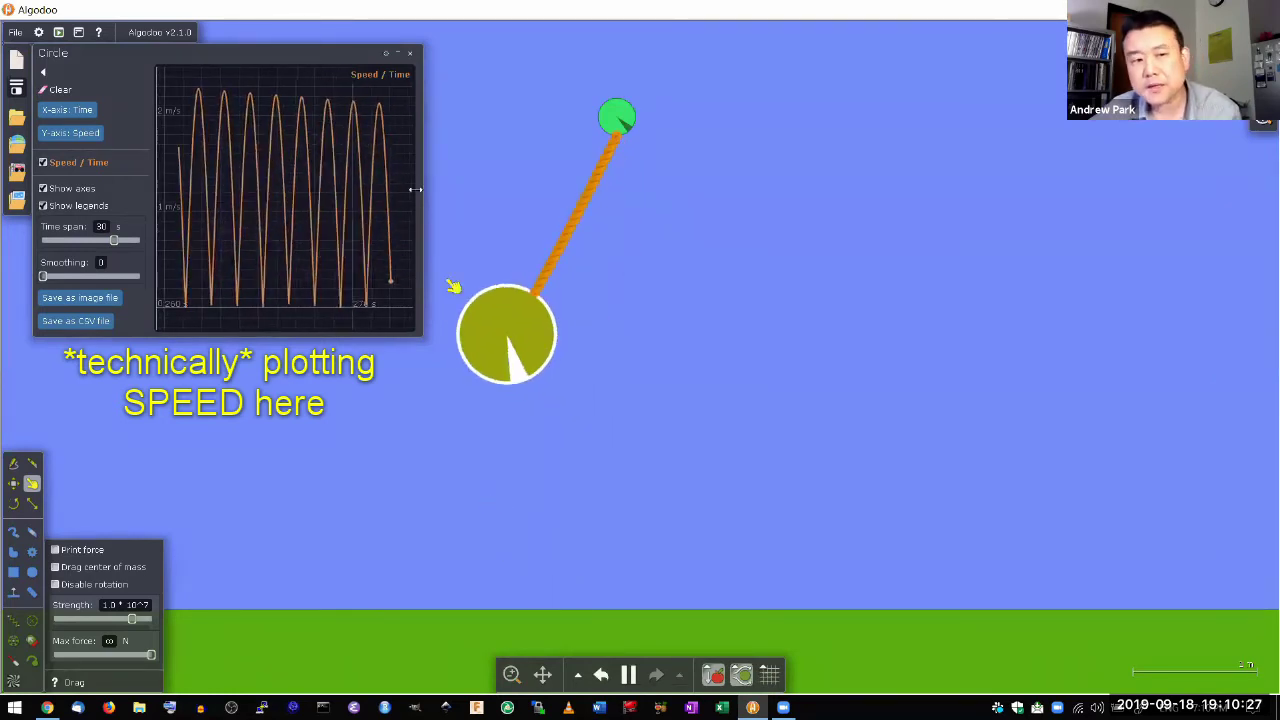
pyautogui.moveTo(424, 248)
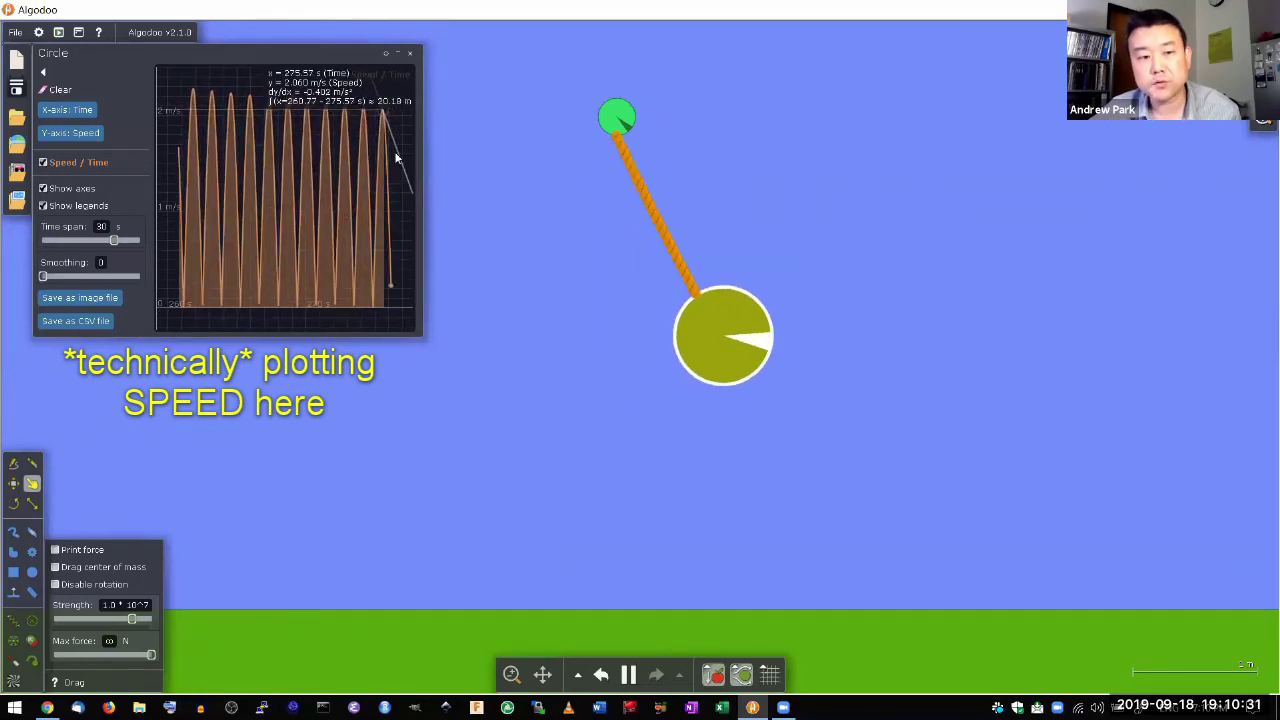
pyautogui.click(601, 676)
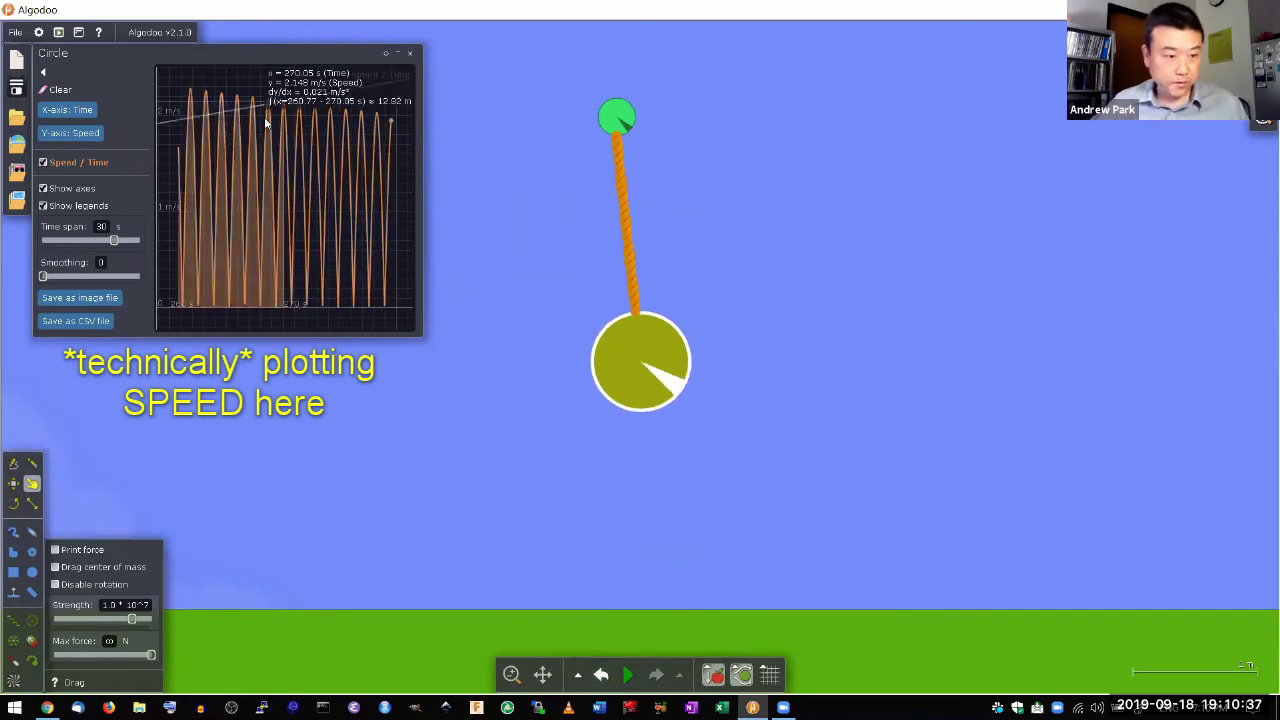
# - Clear the speed plot, swing the ball harder with the Drag tool, pause, and clear it again
pyautogui.click(60, 89)
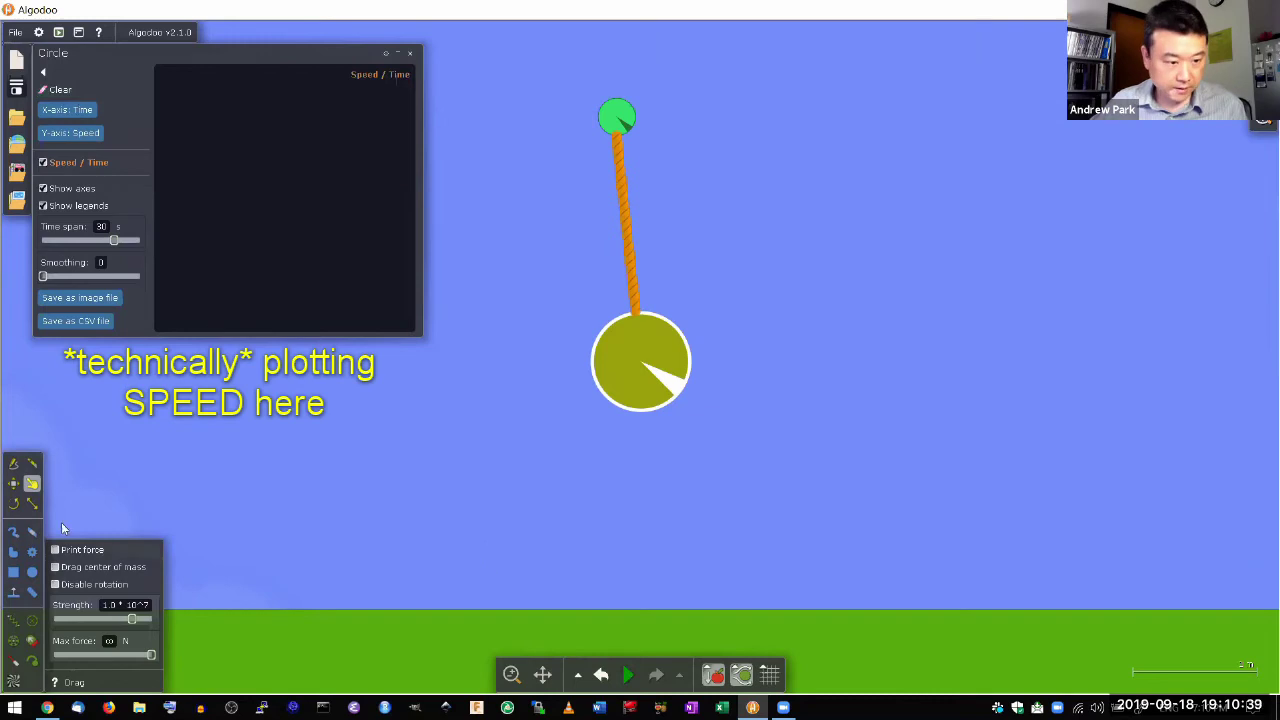
pyautogui.click(13, 485)
pyautogui.click(31, 484)
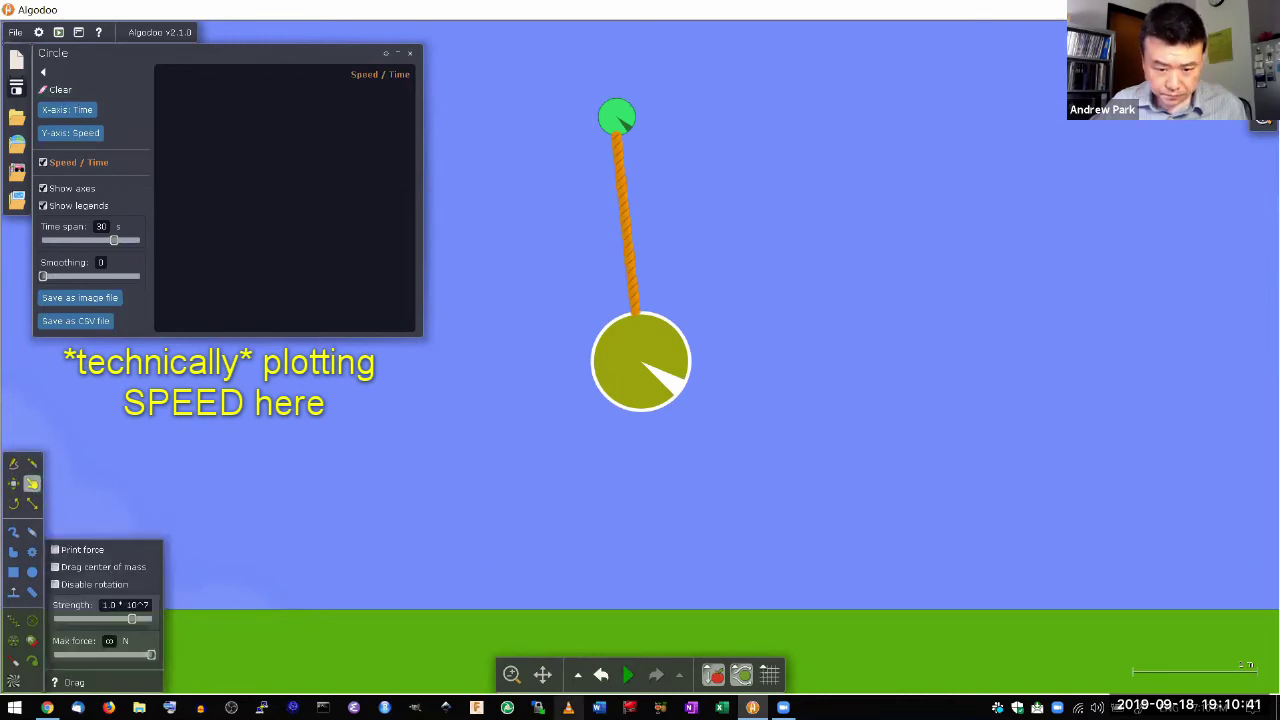
pyautogui.click(629, 678)
pyautogui.moveTo(574, 403); pyautogui.dragTo(586, 423)
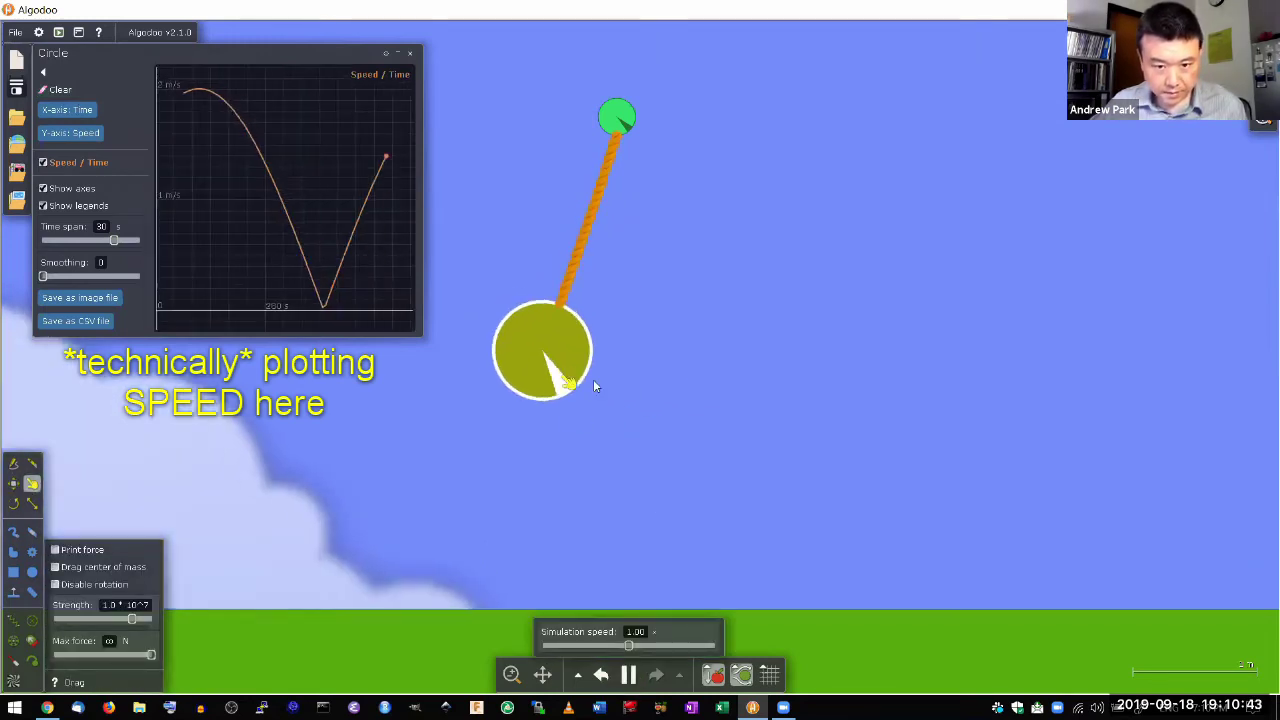
pyautogui.click(629, 677)
pyautogui.click(58, 89)
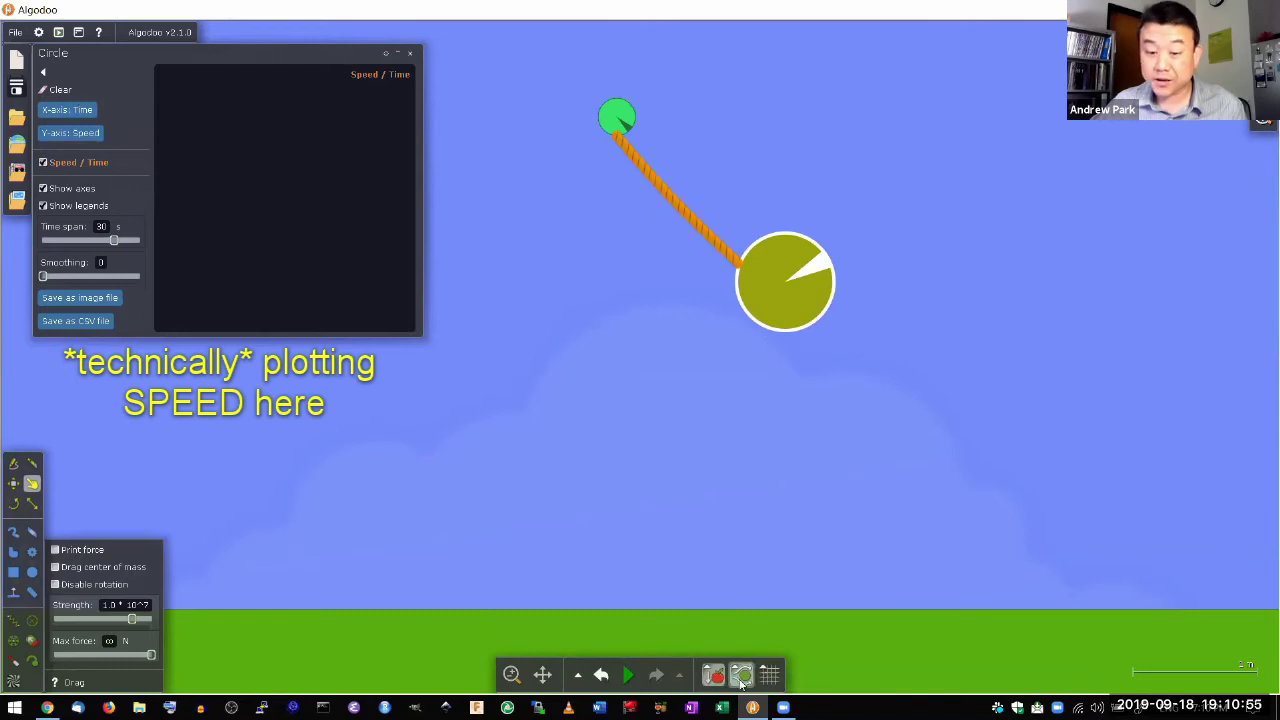
# - Run the pendulum, pausing and resuming, until the plot shows regular speed peaks near 3 m/s
pyautogui.click(628, 676)
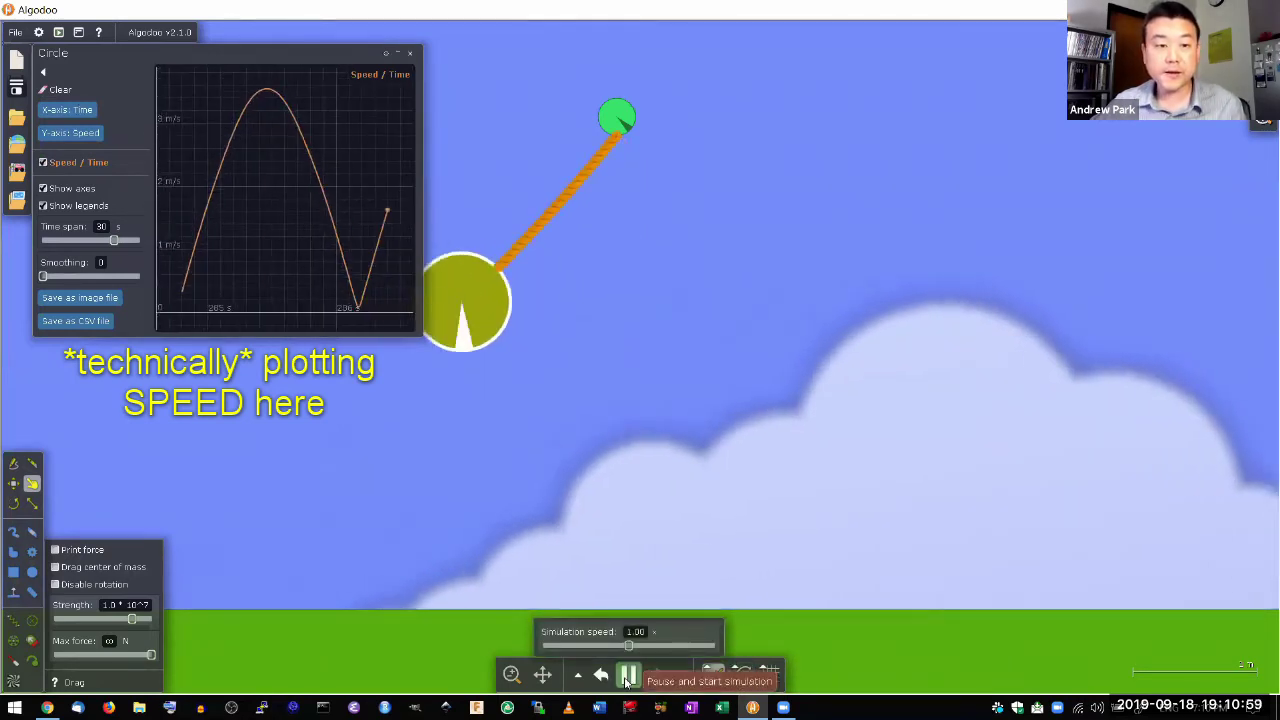
pyautogui.moveTo(296, 91)
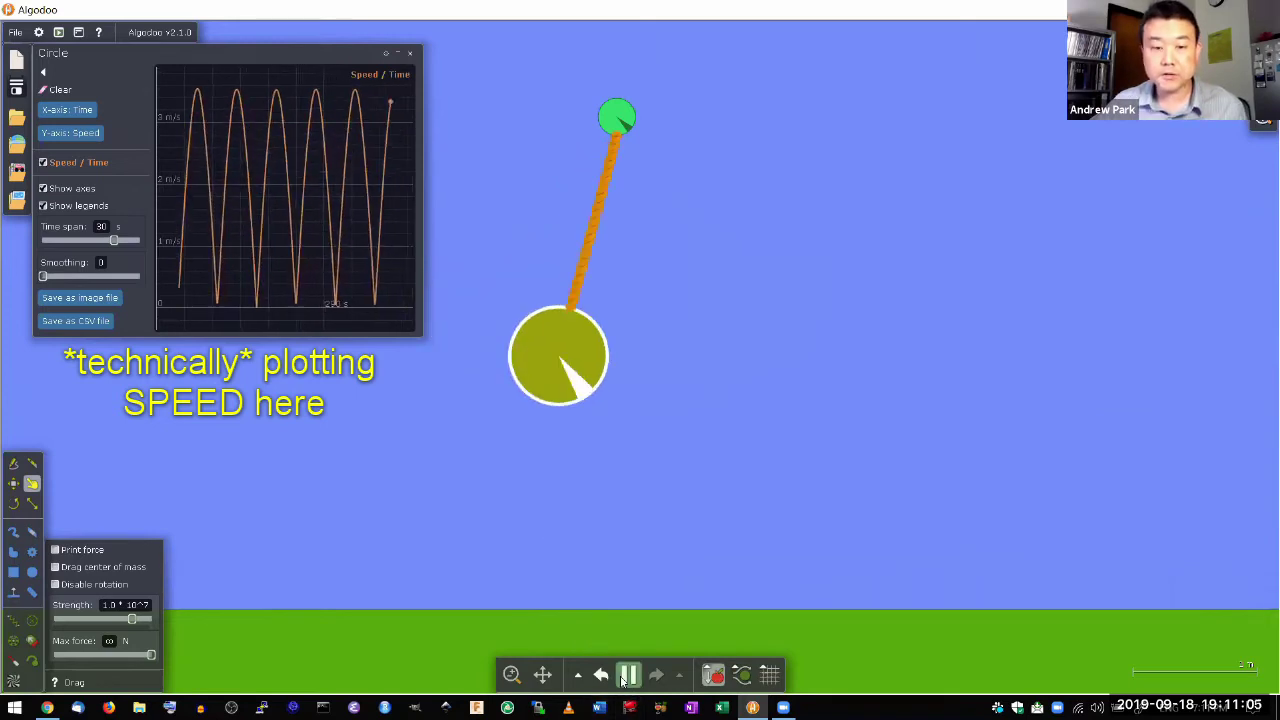
pyautogui.moveTo(622, 680)
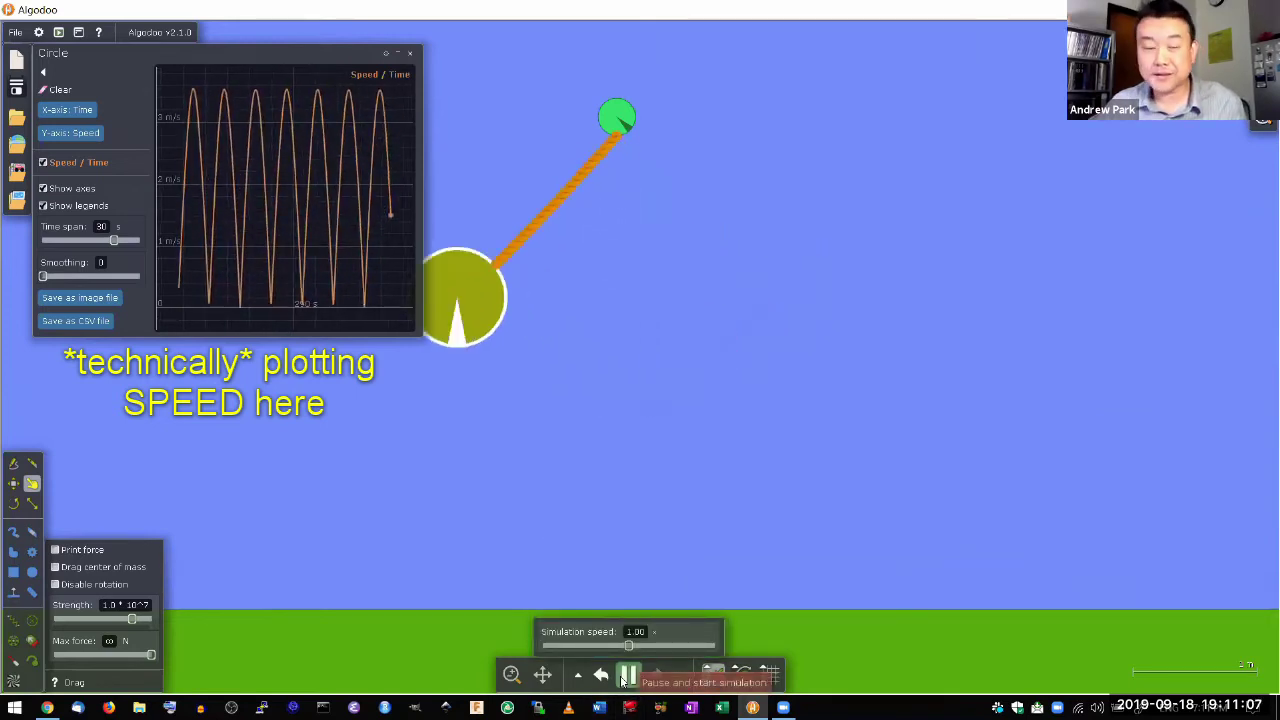
pyautogui.click(622, 680)
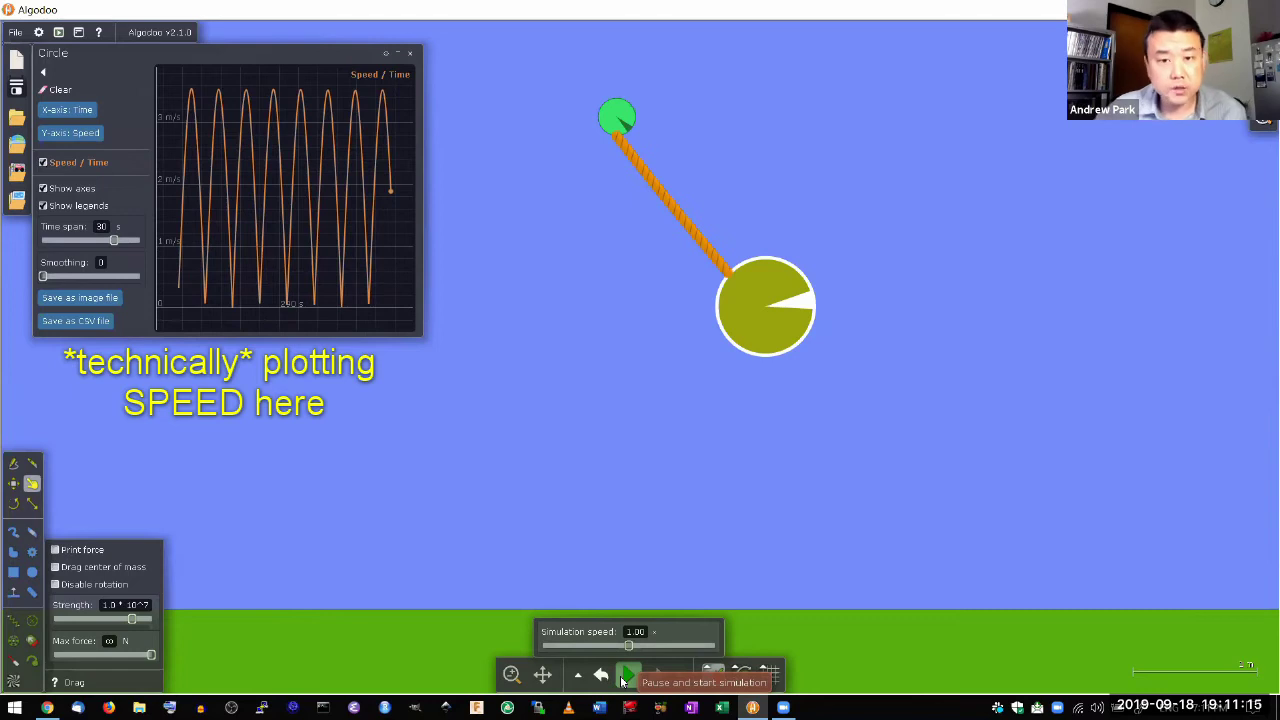
pyautogui.click(644, 681)
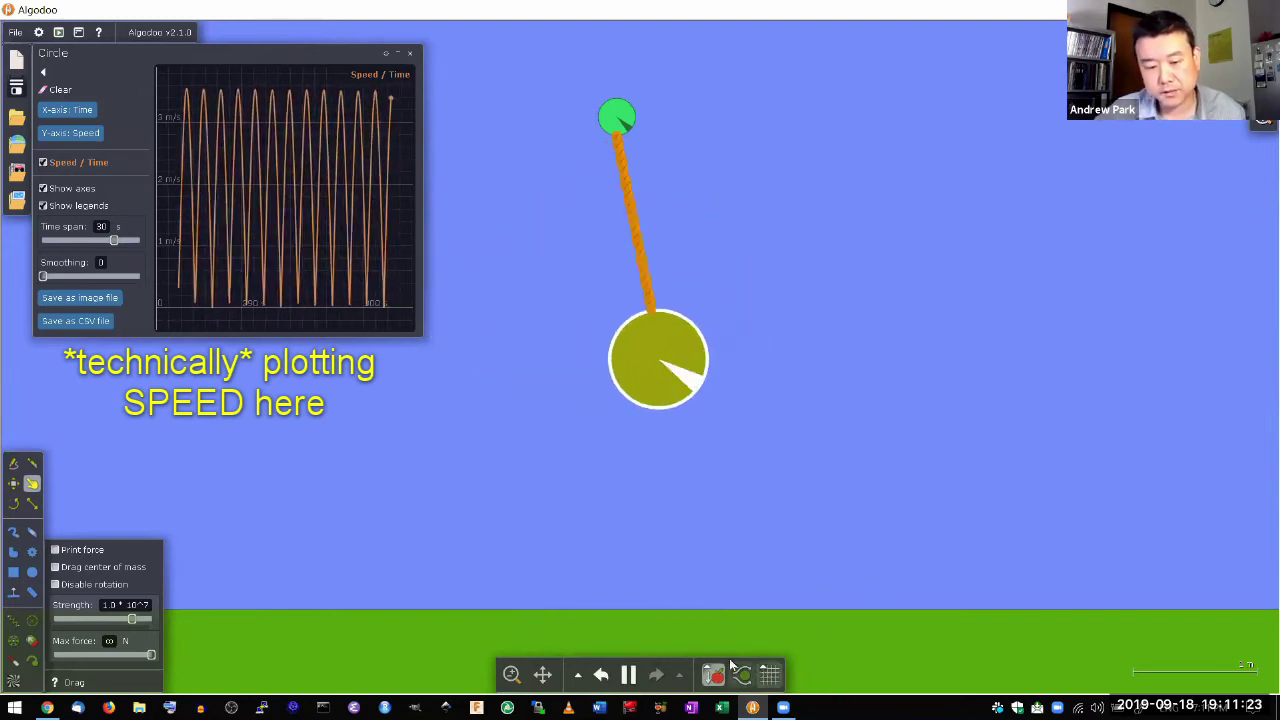
pyautogui.click(628, 675)
pyautogui.moveTo(378, 95)
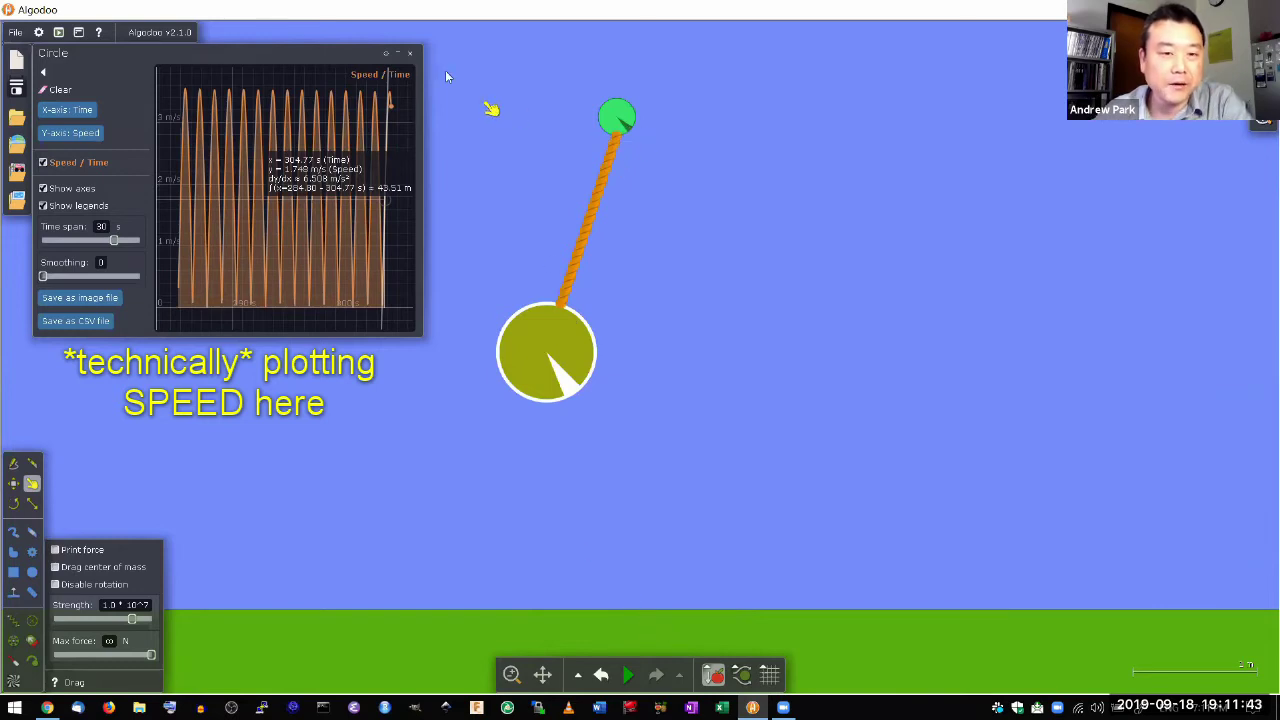
# - Close the speed plot window and erase the green anchor circle and the rope
pyautogui.click(472, 86)
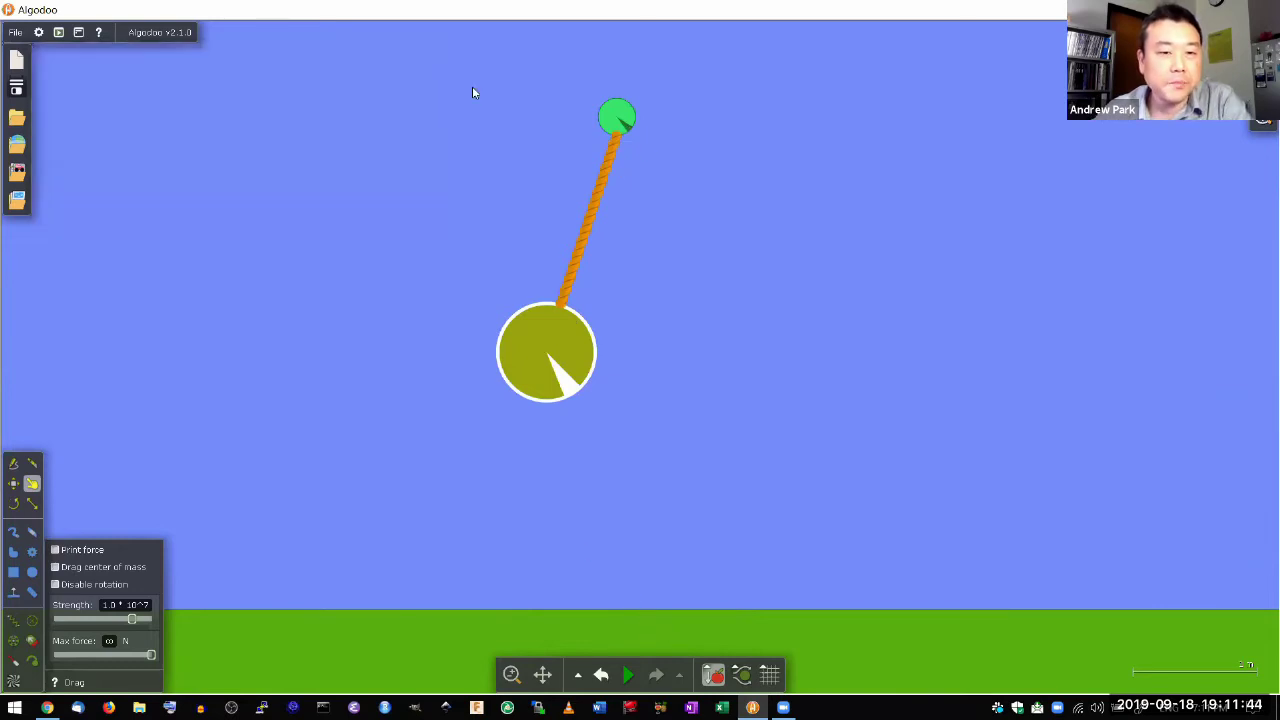
pyautogui.rightClick(616, 117)
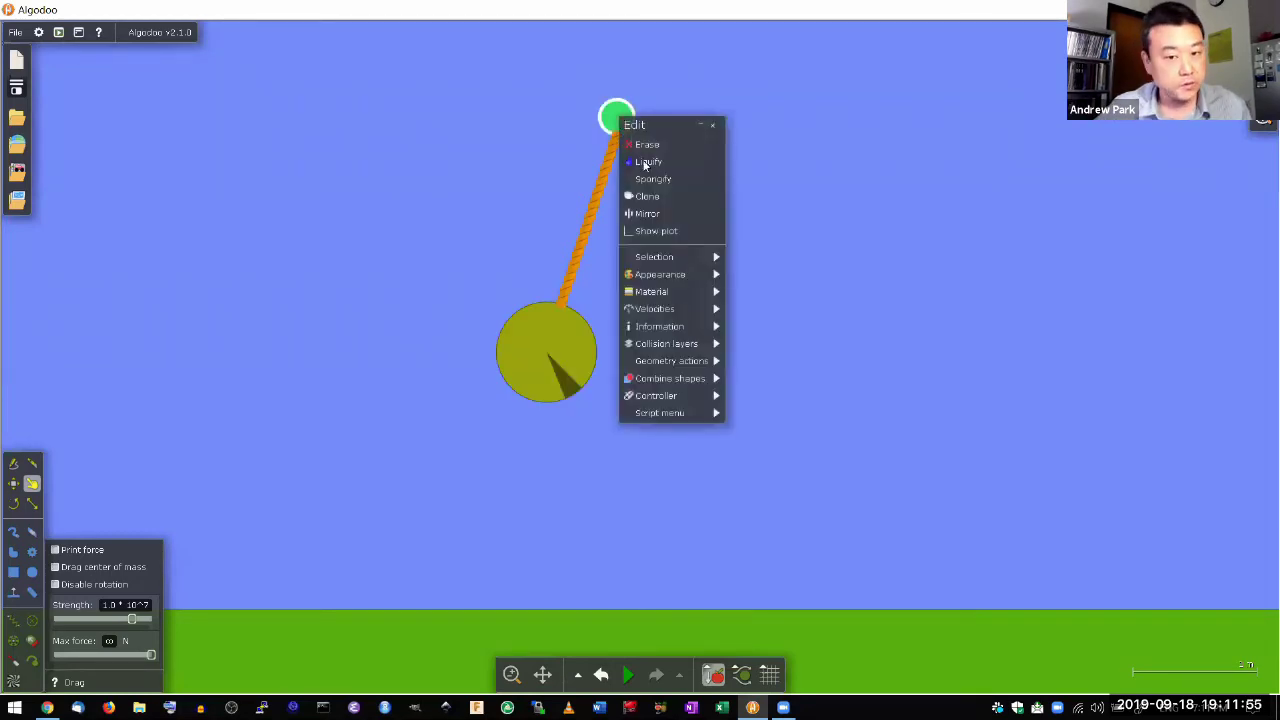
pyautogui.click(660, 145)
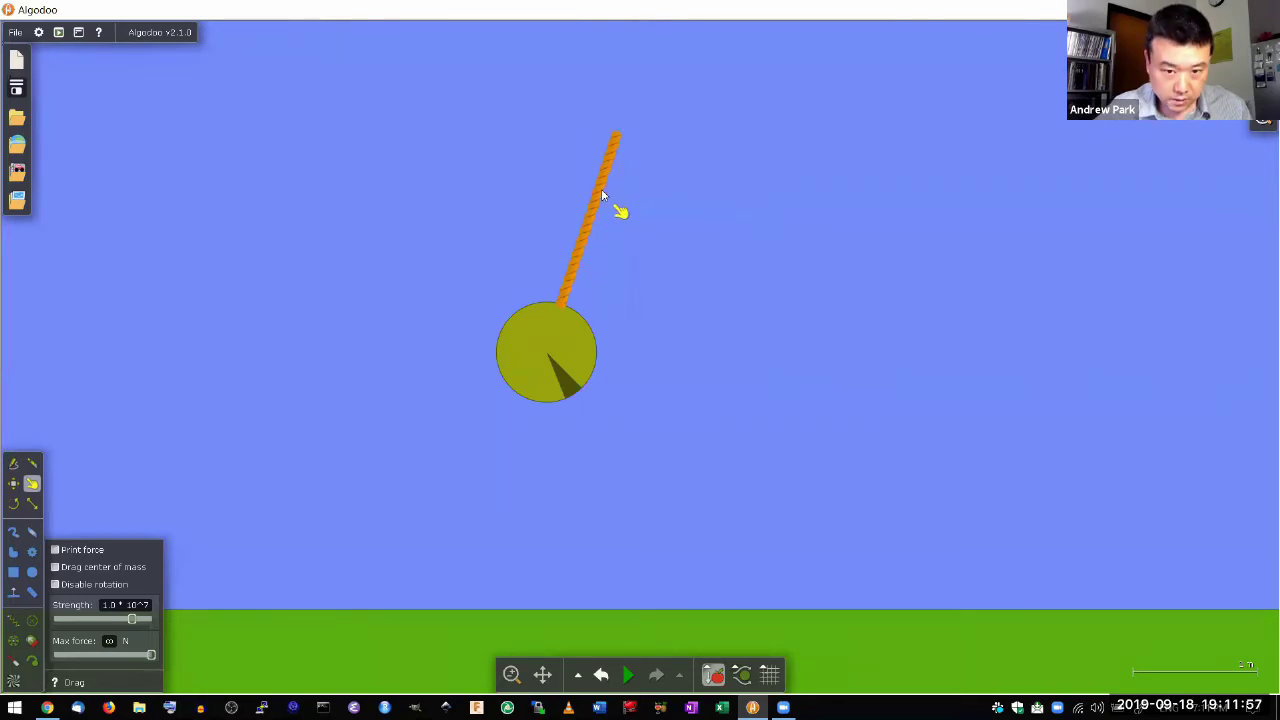
pyautogui.rightClick(603, 196)
pyautogui.click(627, 221)
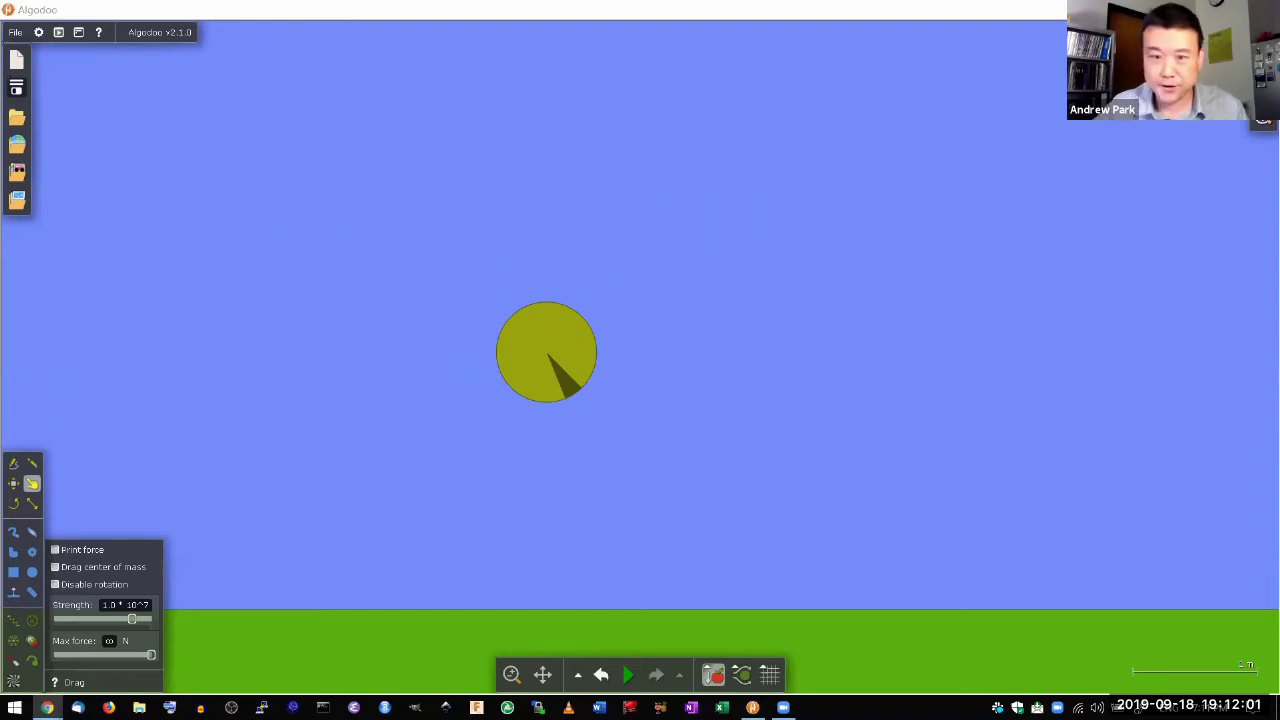
# - Read section 4.1 Work: The Scientific Definition in the maximized textbook, then minimize the browser
pyautogui.hotkey('alt', 'Tab')
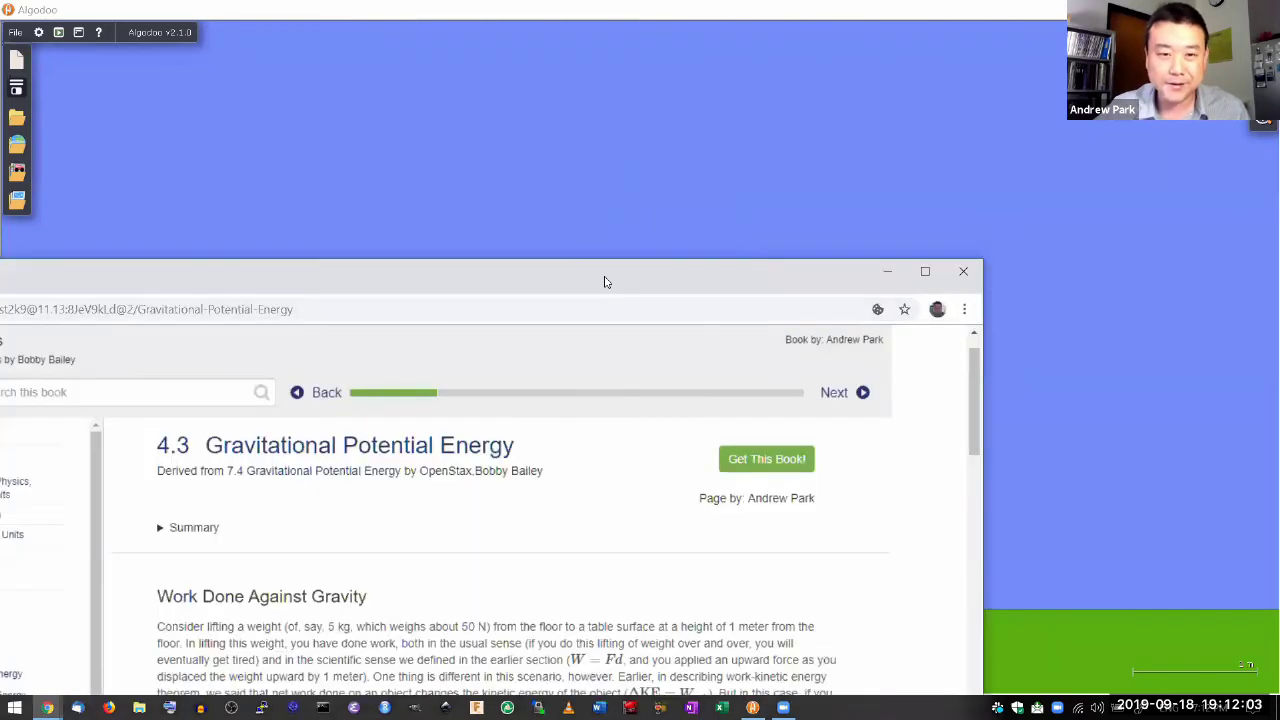
pyautogui.press('super+Up')
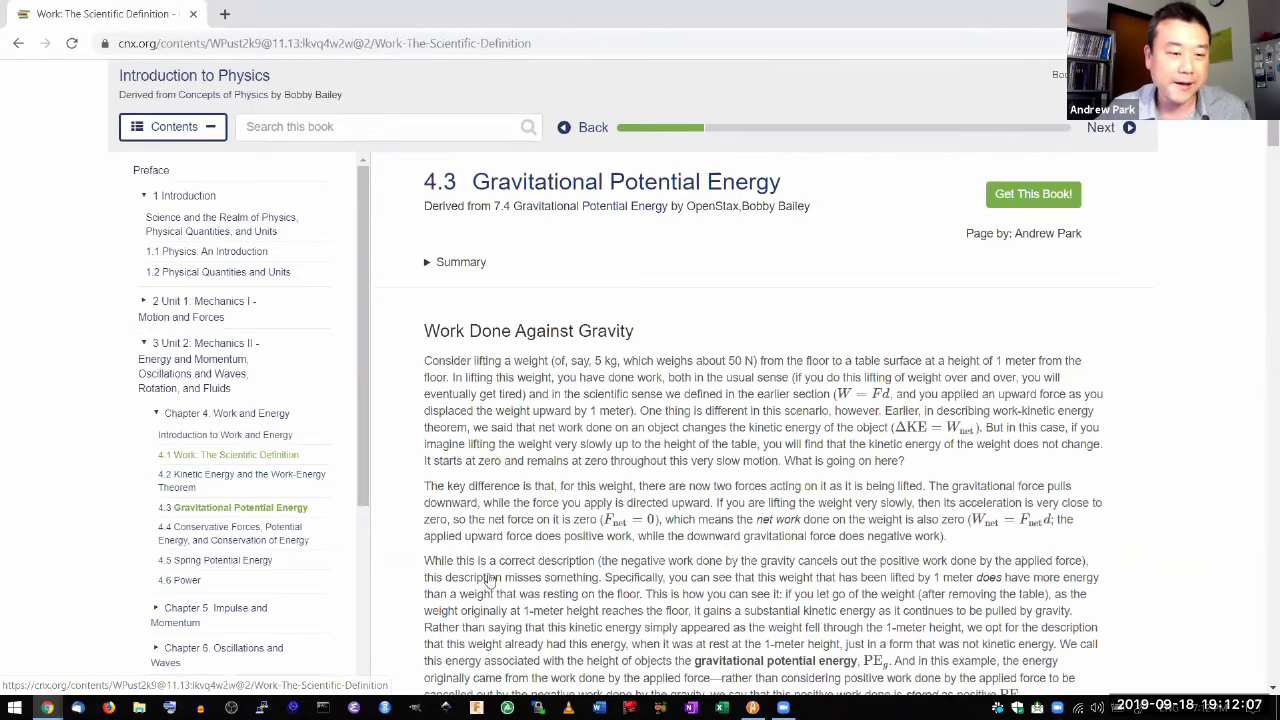
pyautogui.click(240, 454)
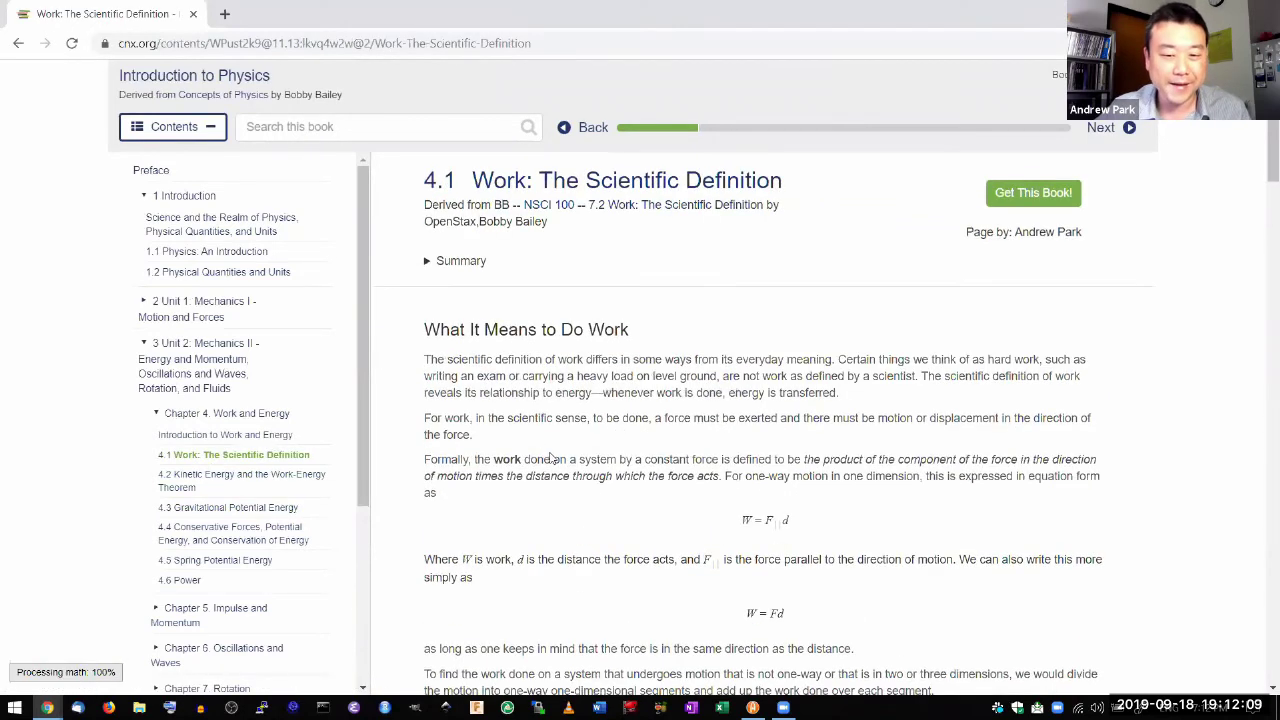
pyautogui.scroll(-2, 580, 440)
pyautogui.scroll(-1, 704, 434)
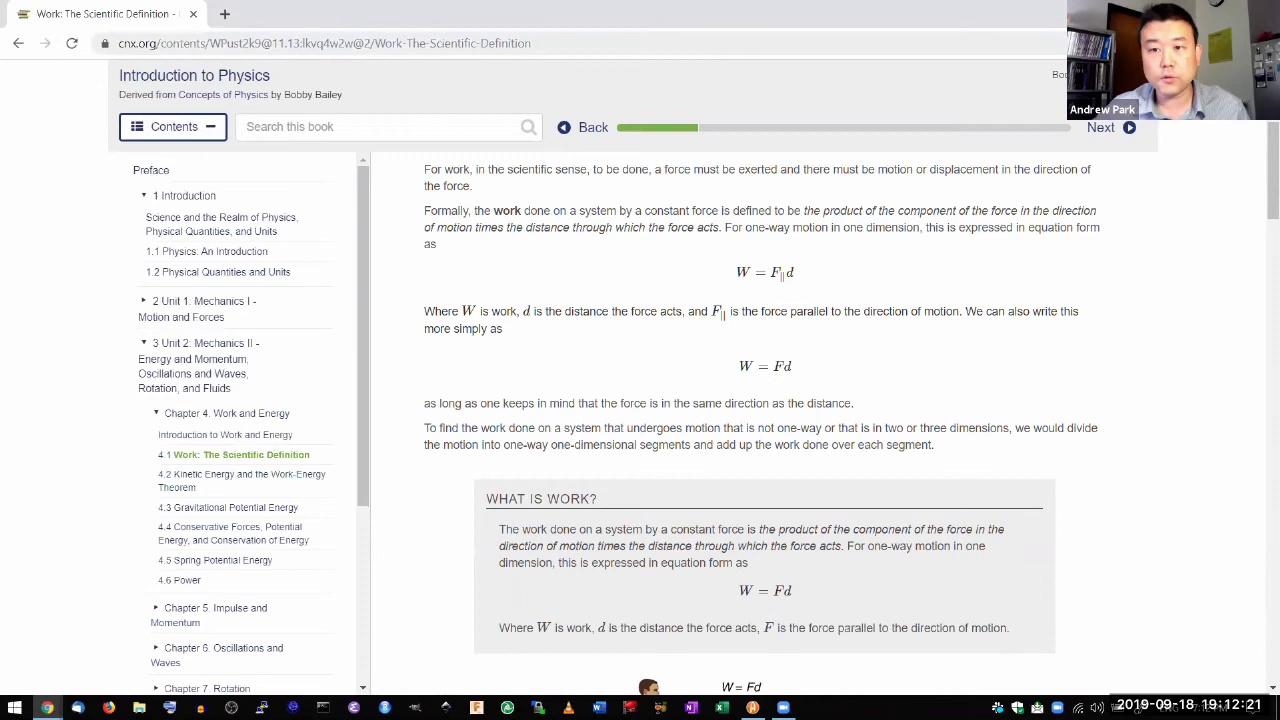
pyautogui.press('super+Down')
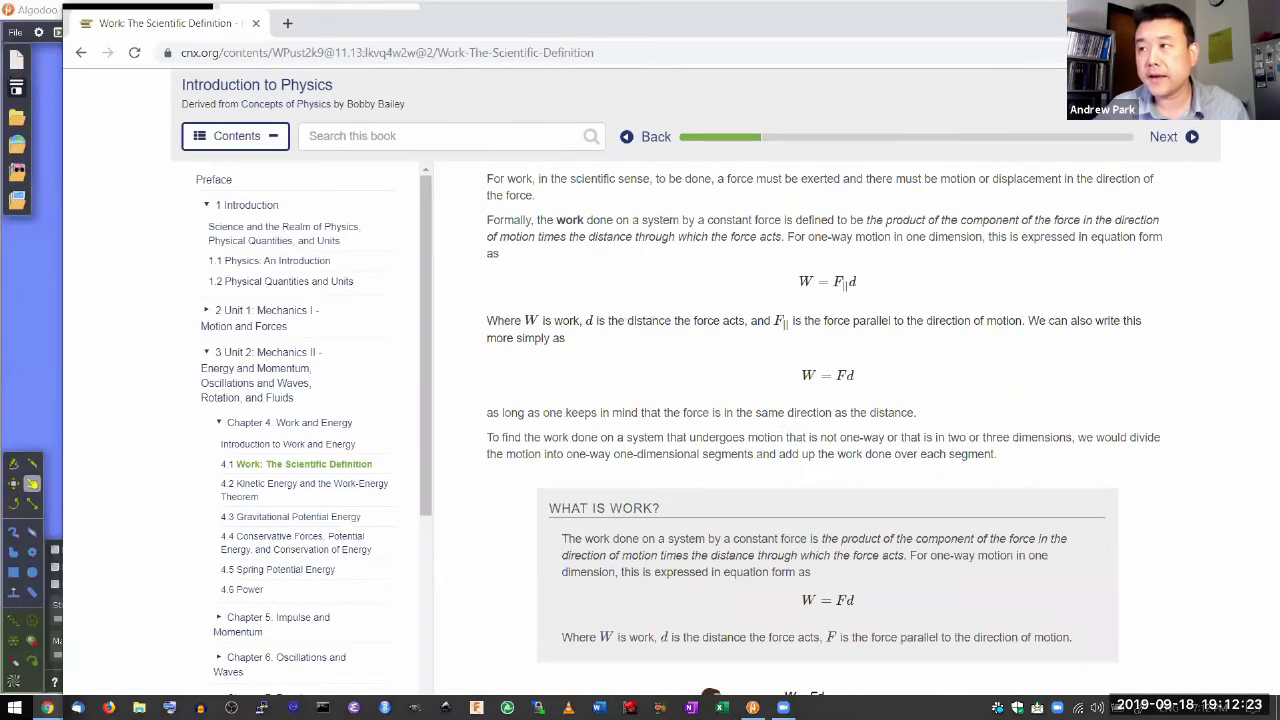
pyautogui.press('super+Down')
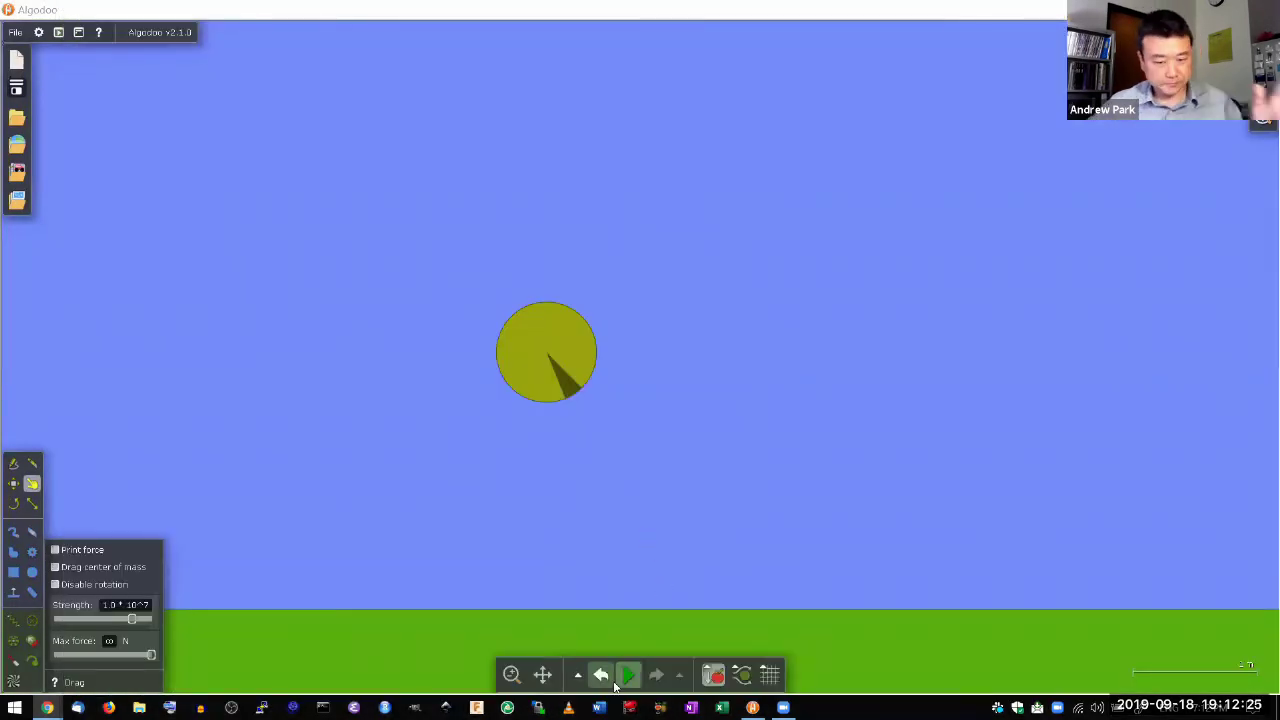
# - Freeze the yellow ball's velocities from its Velocities options menu
pyautogui.rightClick(537, 305)
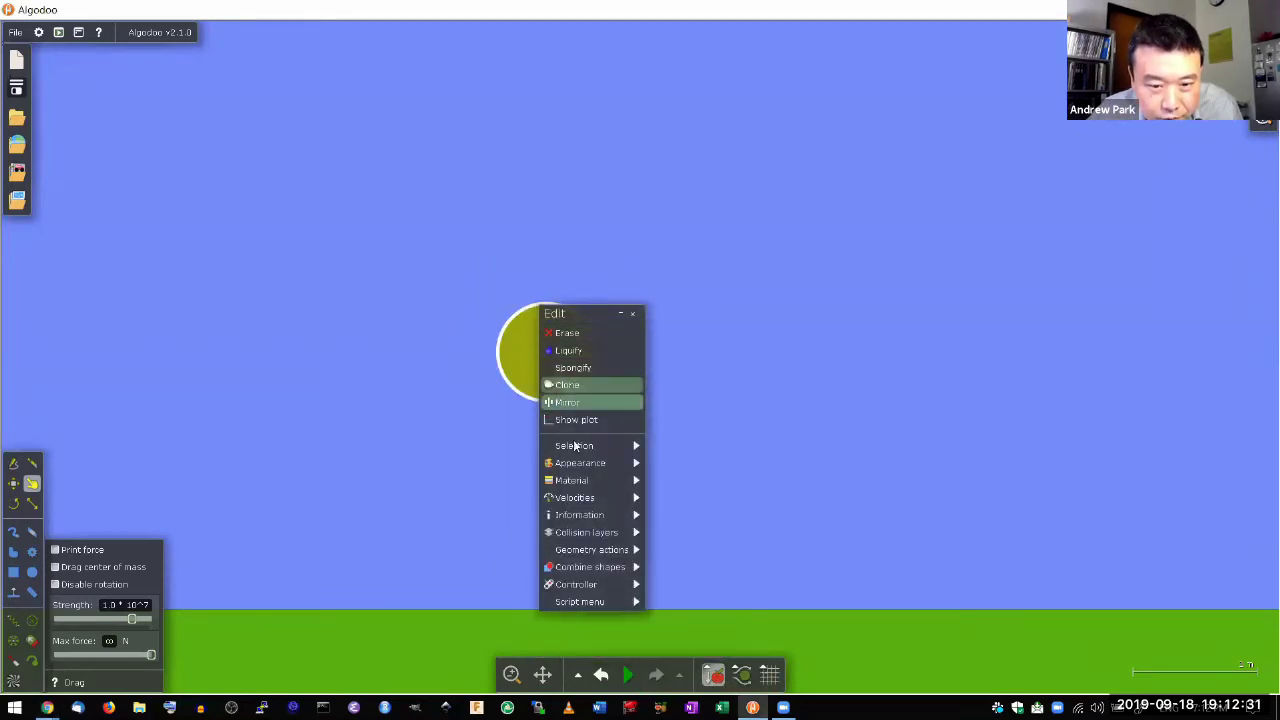
pyautogui.moveTo(580, 497)
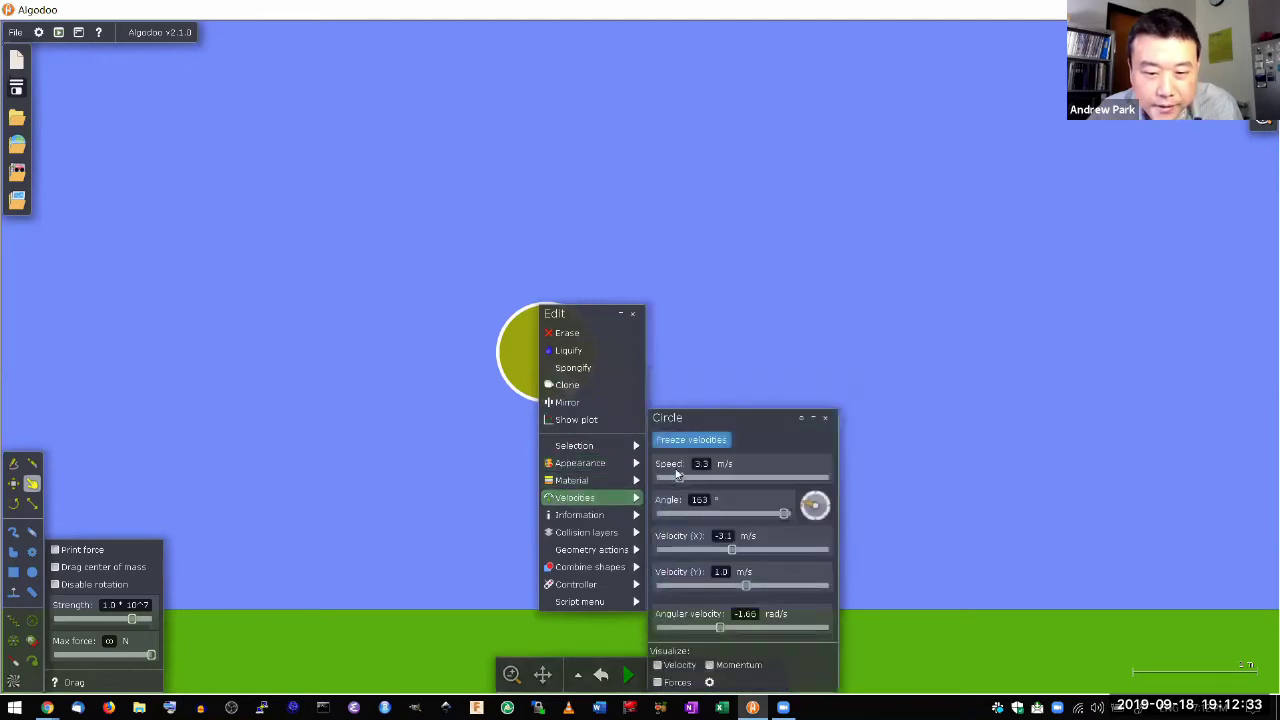
pyautogui.click(686, 441)
pyautogui.click(668, 543)
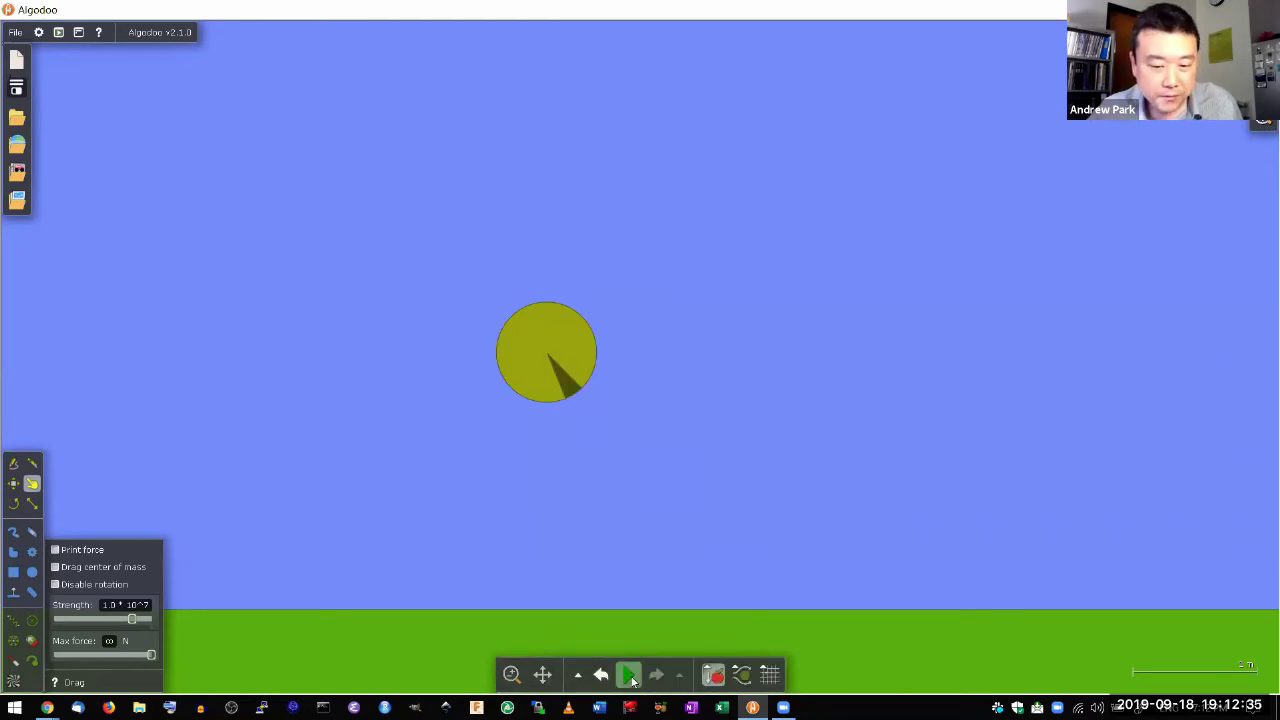
# - Run the simulation until the ball drops onto the green ground, then pause
pyautogui.click(630, 677)
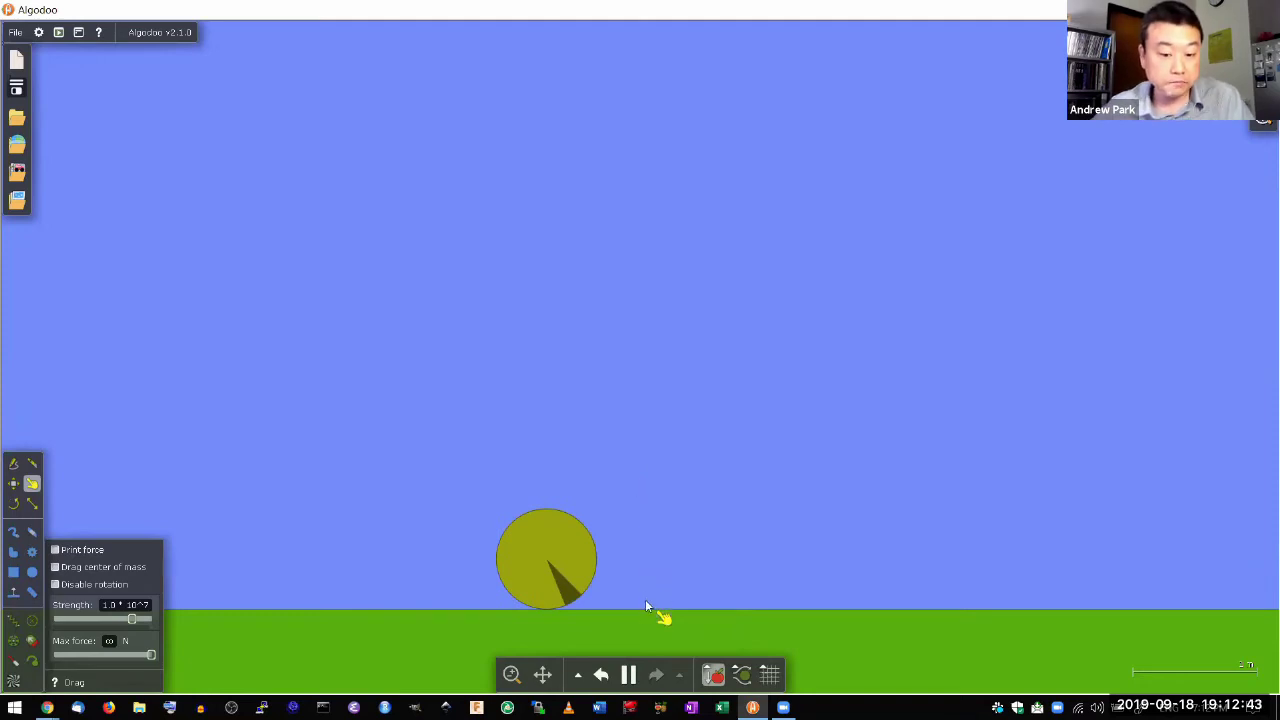
pyautogui.moveTo(637, 670)
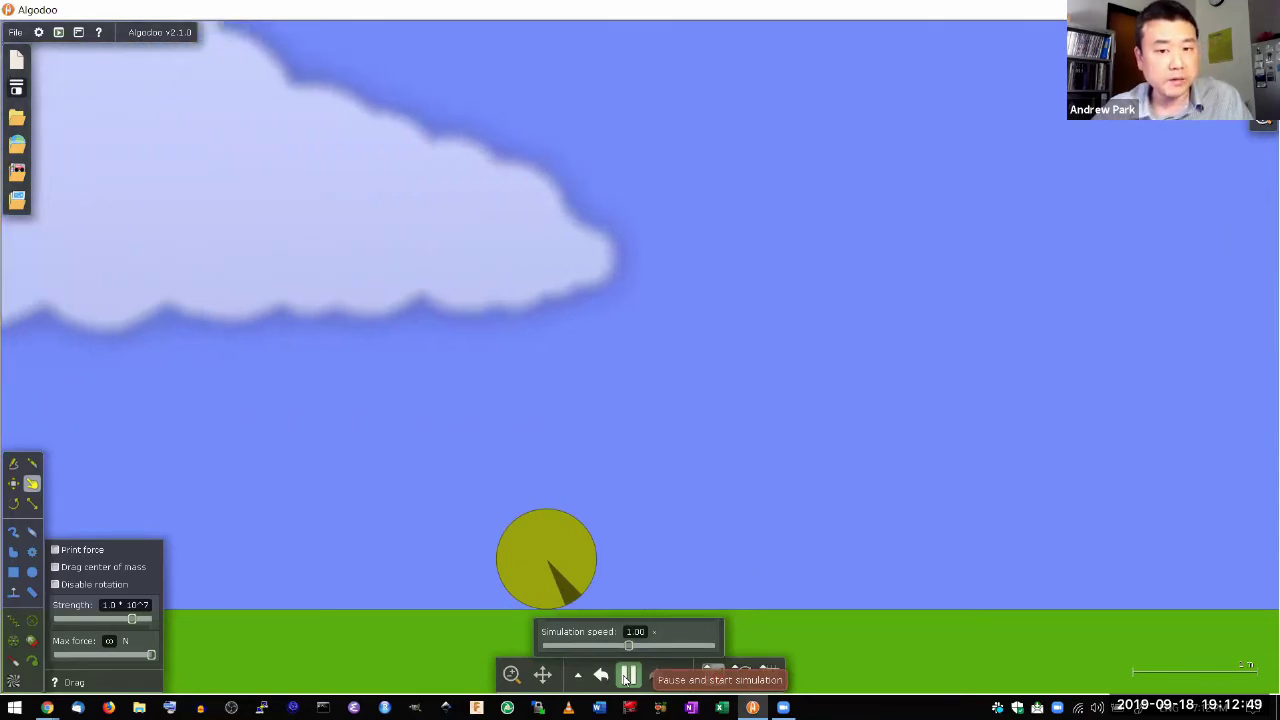
pyautogui.click(627, 676)
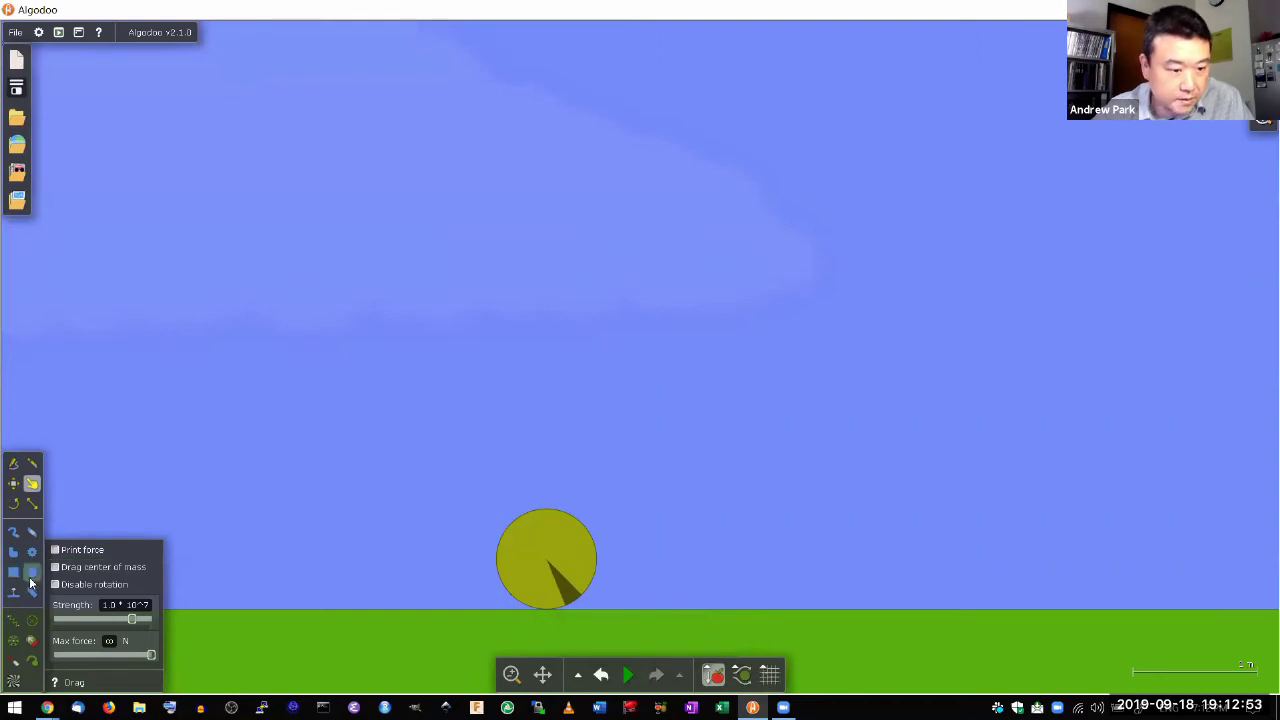
# - Attach a thruster to the yellow ball and set its activation key to 1
pyautogui.click(38, 639)
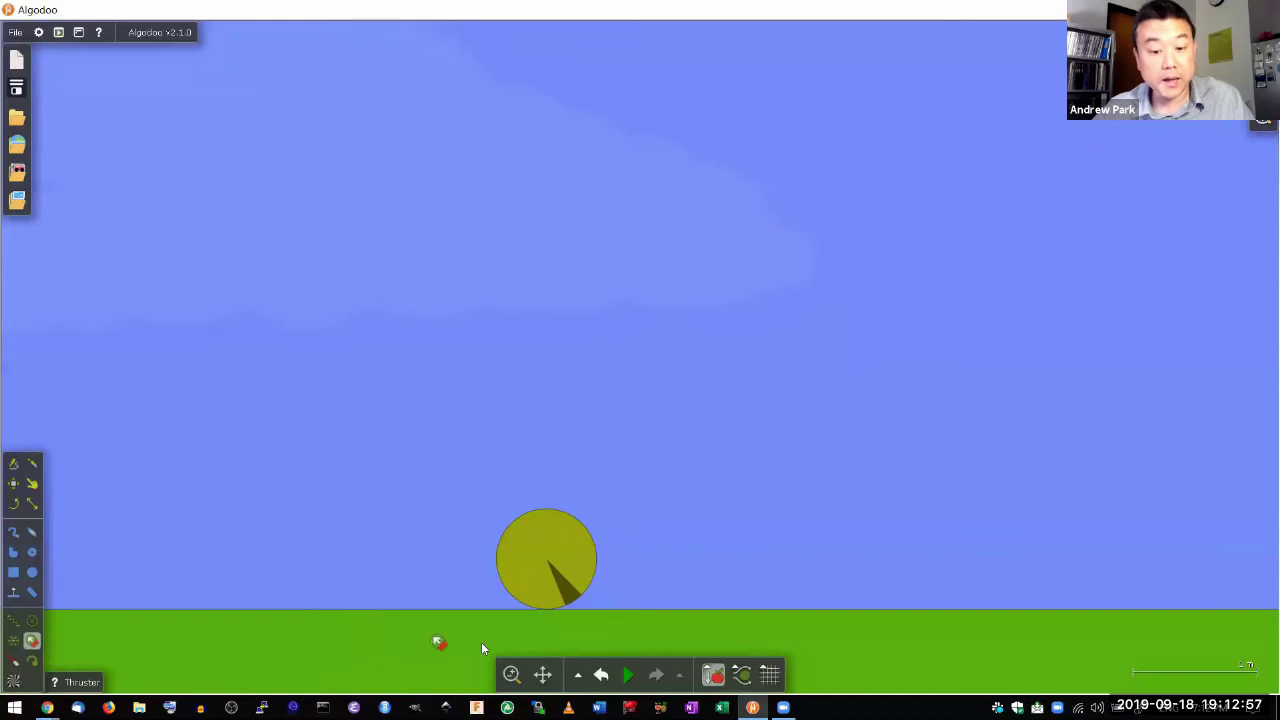
pyautogui.click(546, 562)
pyautogui.rightClick(541, 563)
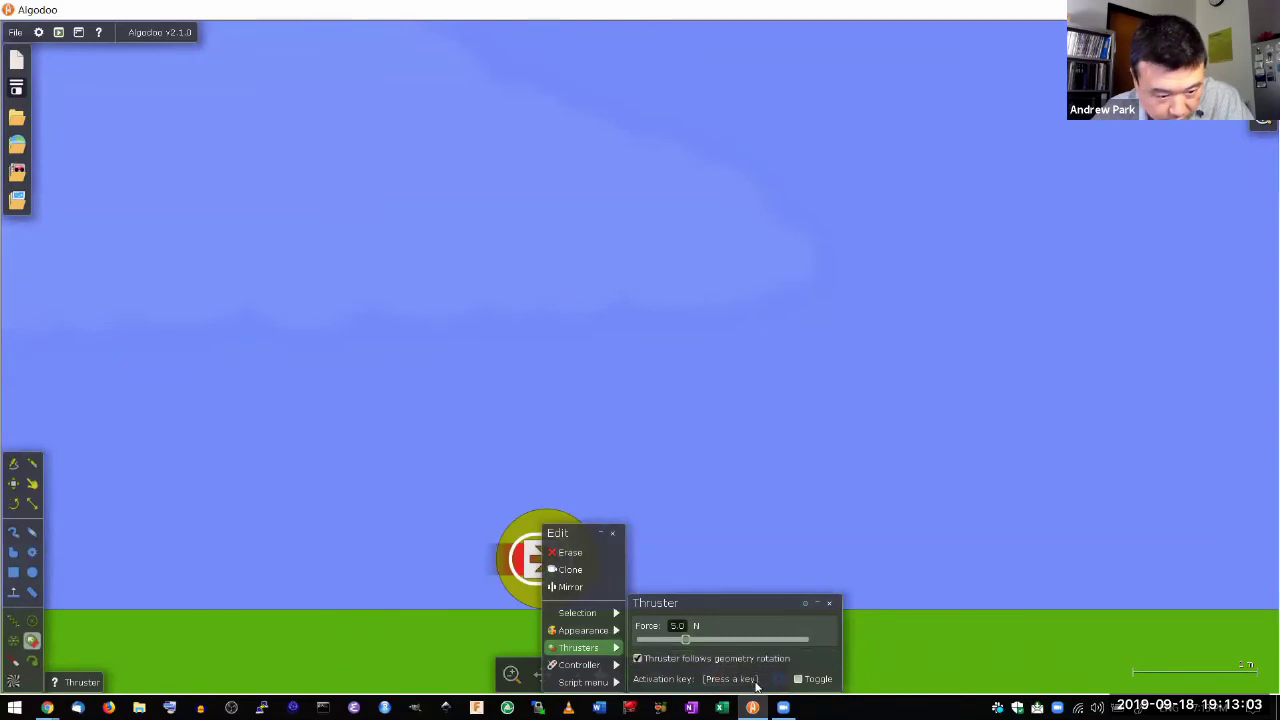
pyautogui.press('1')
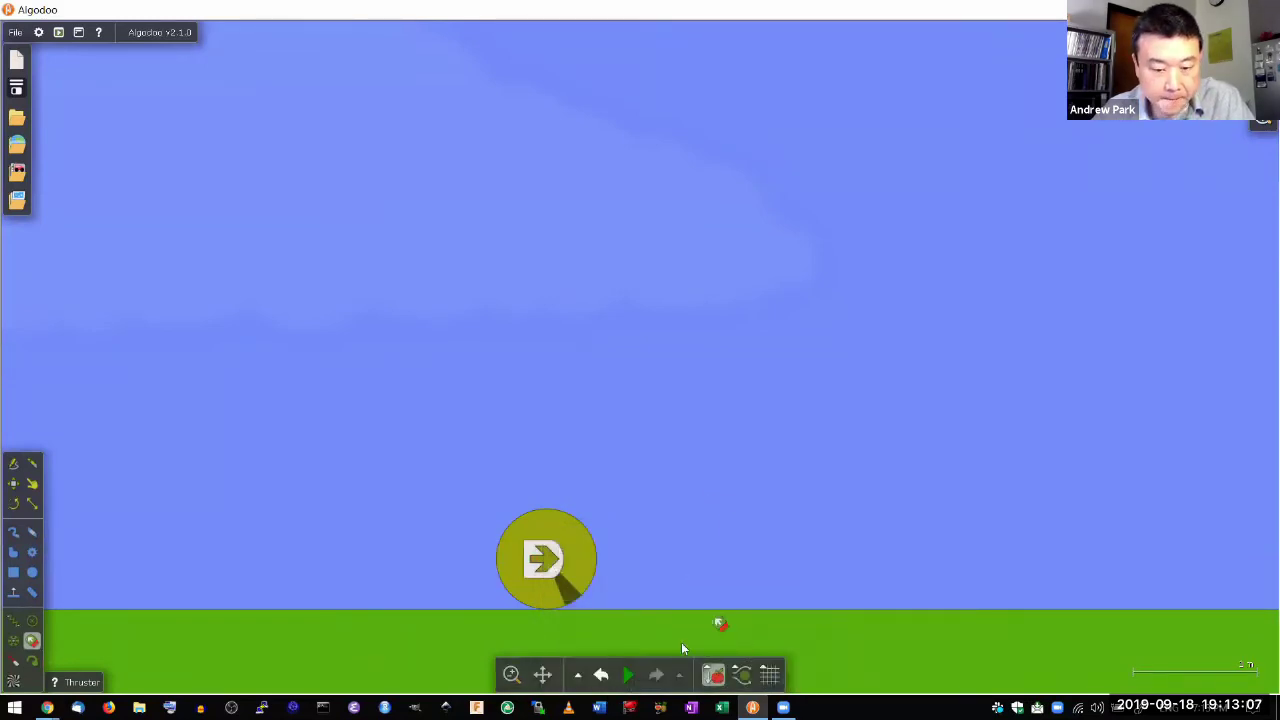
# - Test-run the thruster, pause, rewind the scene, and recheck the thruster's properties
pyautogui.click(629, 677)
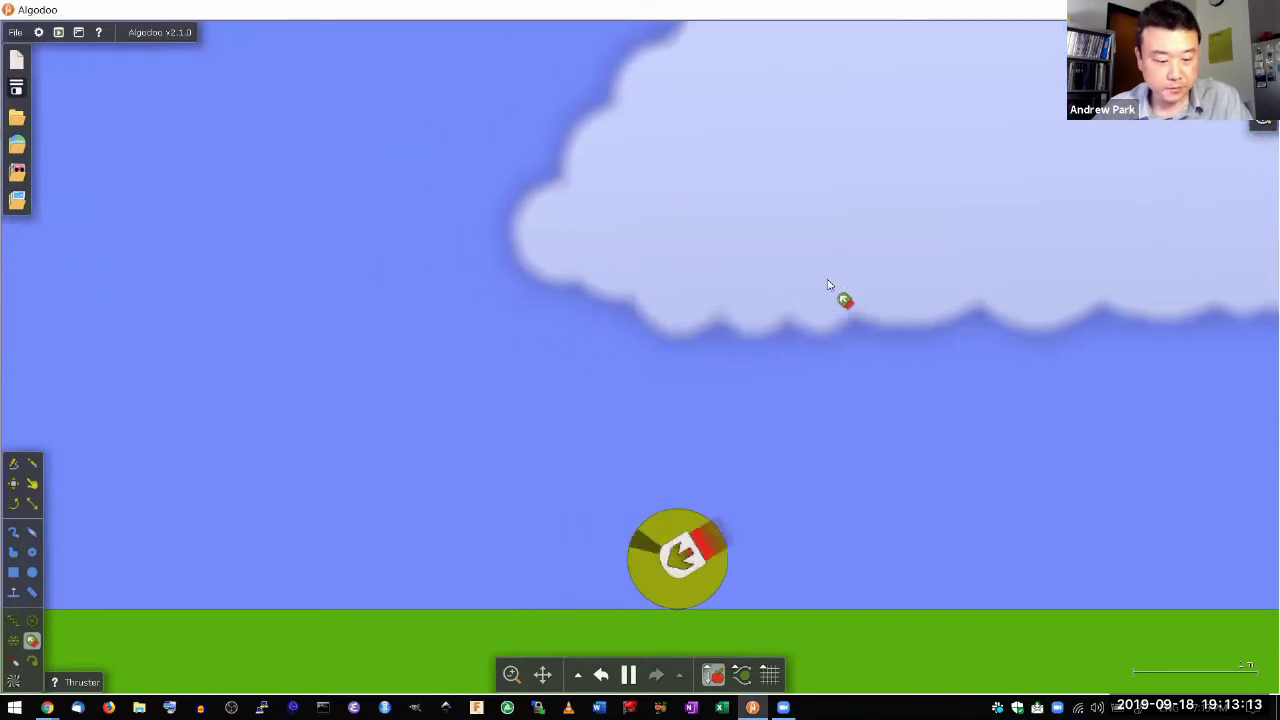
pyautogui.click(624, 678)
pyautogui.click(601, 676)
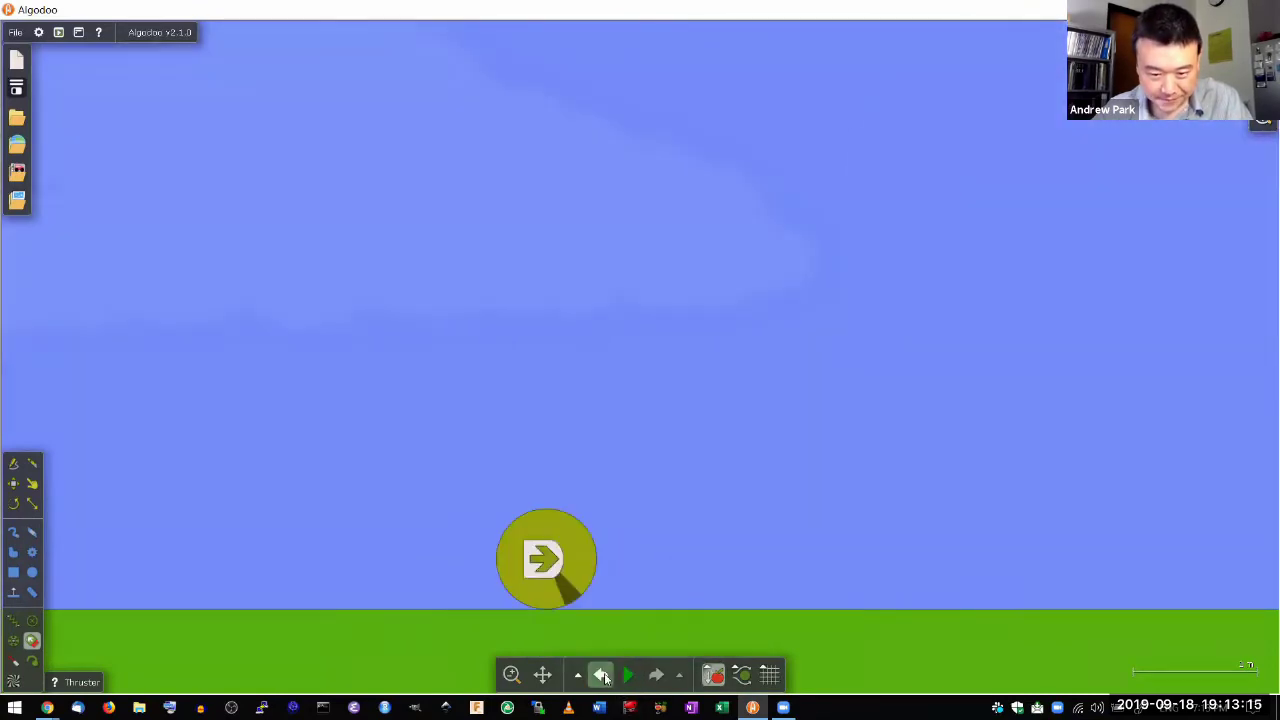
pyautogui.rightClick(545, 555)
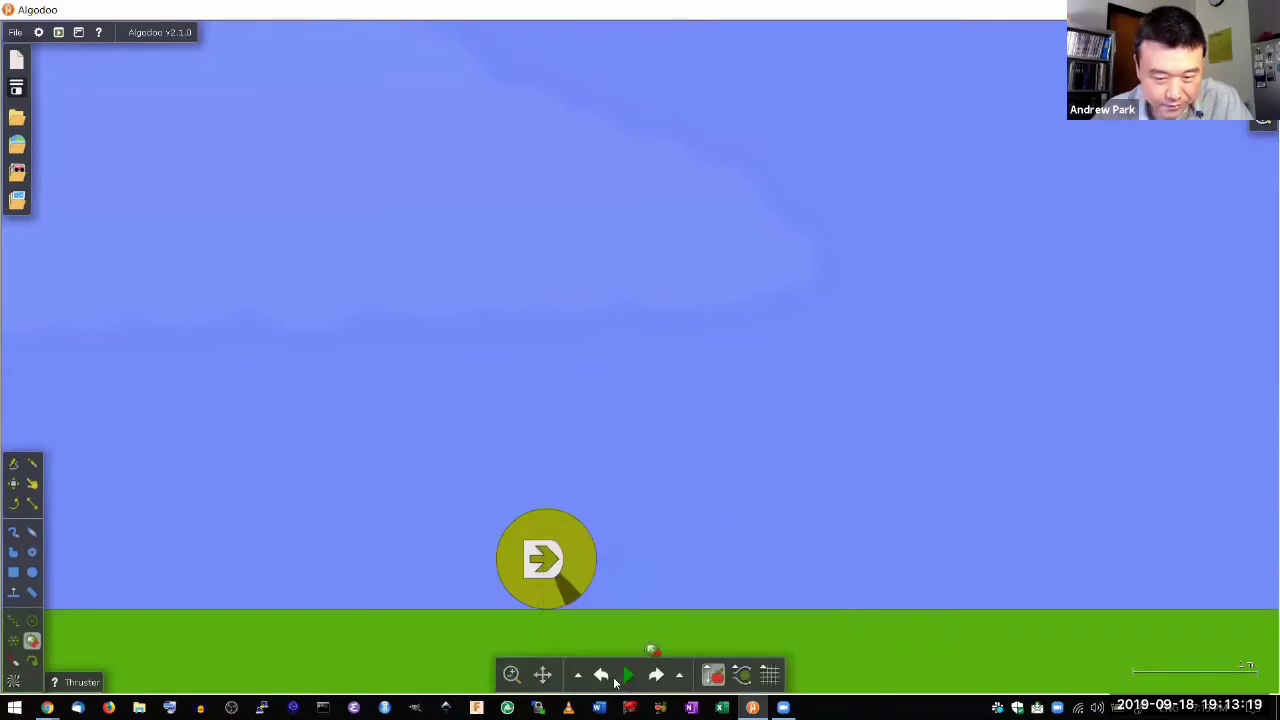
# - Run the thruster-driven ball across the ground, then rewind the run
pyautogui.click(628, 675)
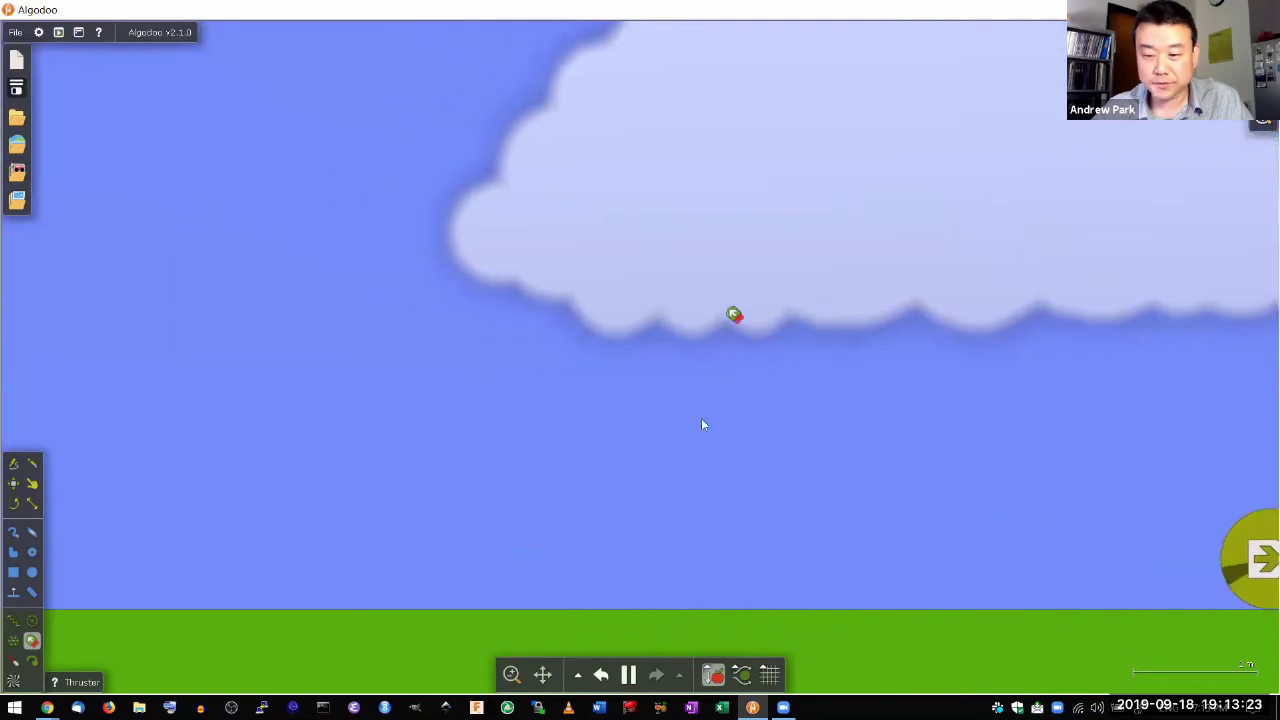
pyautogui.click(601, 677)
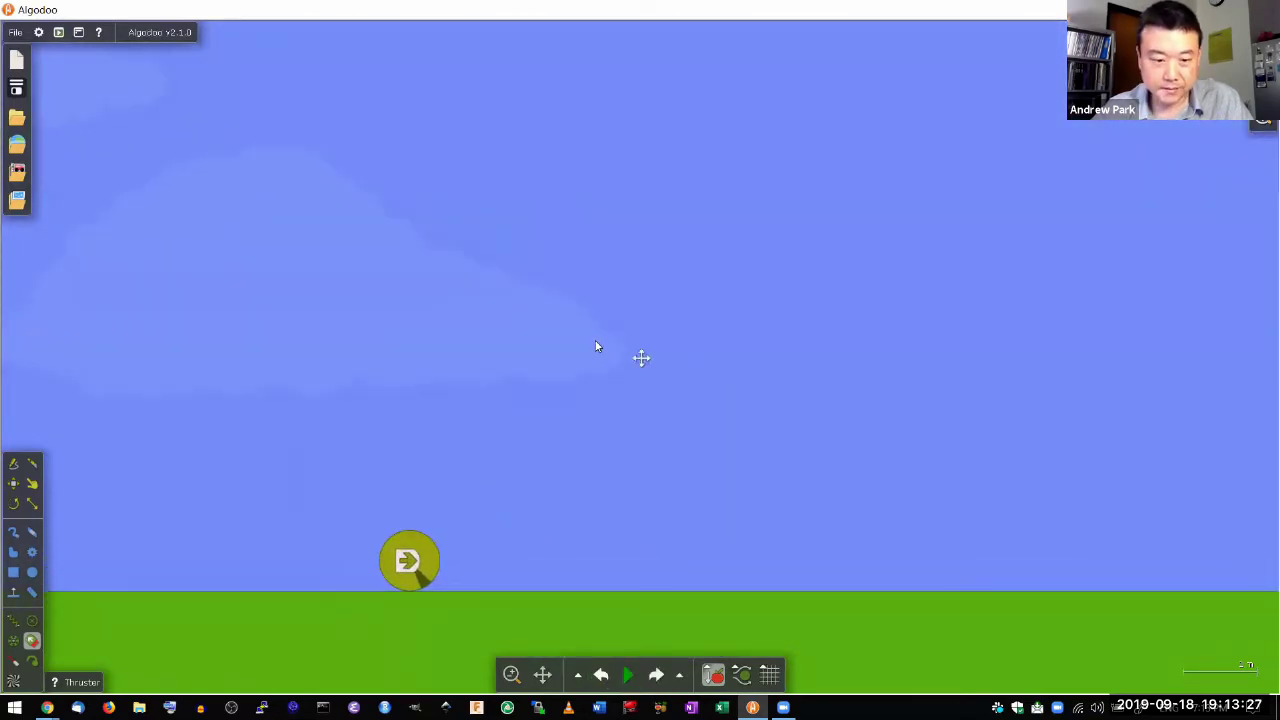
# - Show a Speed / Time plot for the ball and move it clear of the scene
pyautogui.rightClick(393, 562)
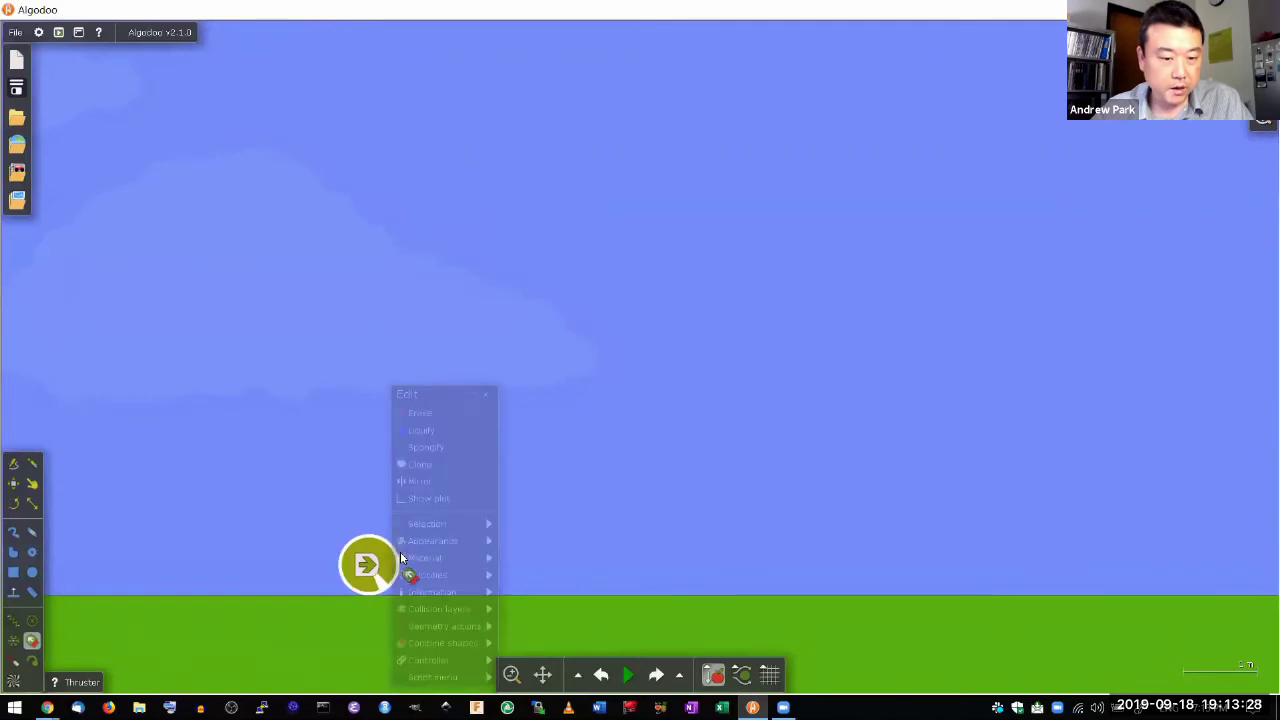
pyautogui.click(425, 500)
pyautogui.moveTo(578, 228); pyautogui.dragTo(165, 60)
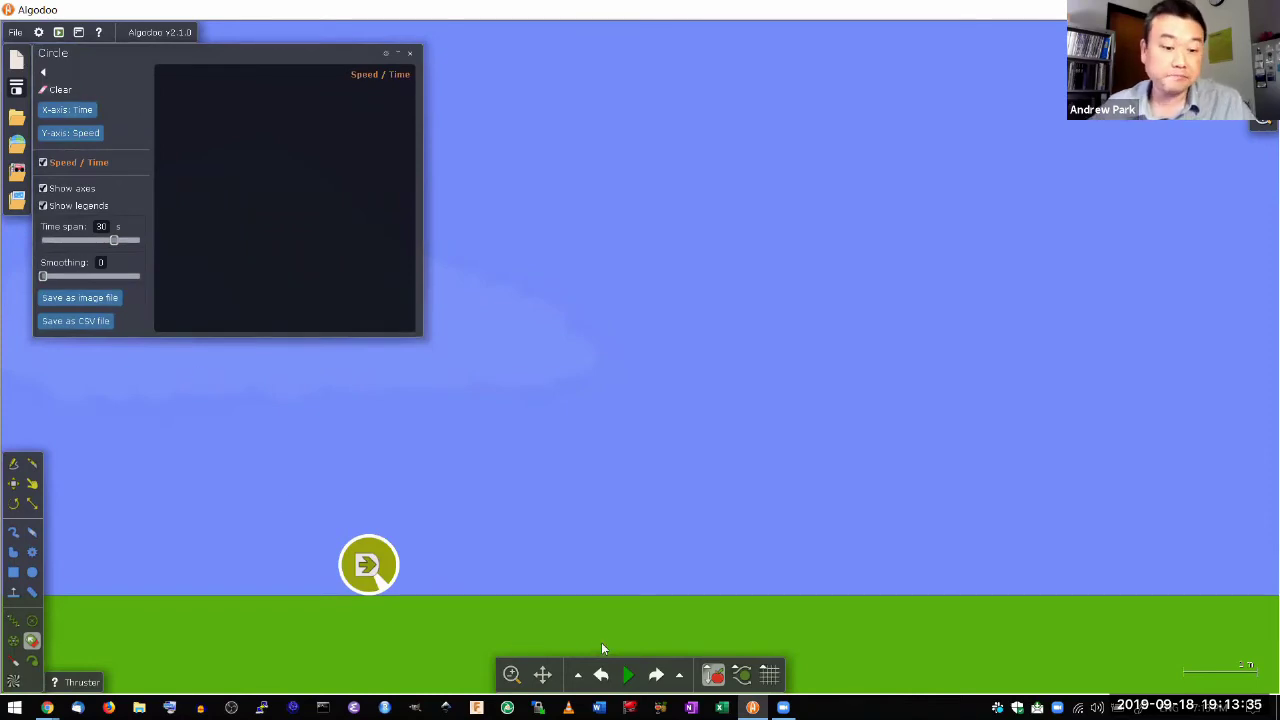
# - Record a run, pause, and measure the area under the speed curve
pyautogui.click(628, 675)
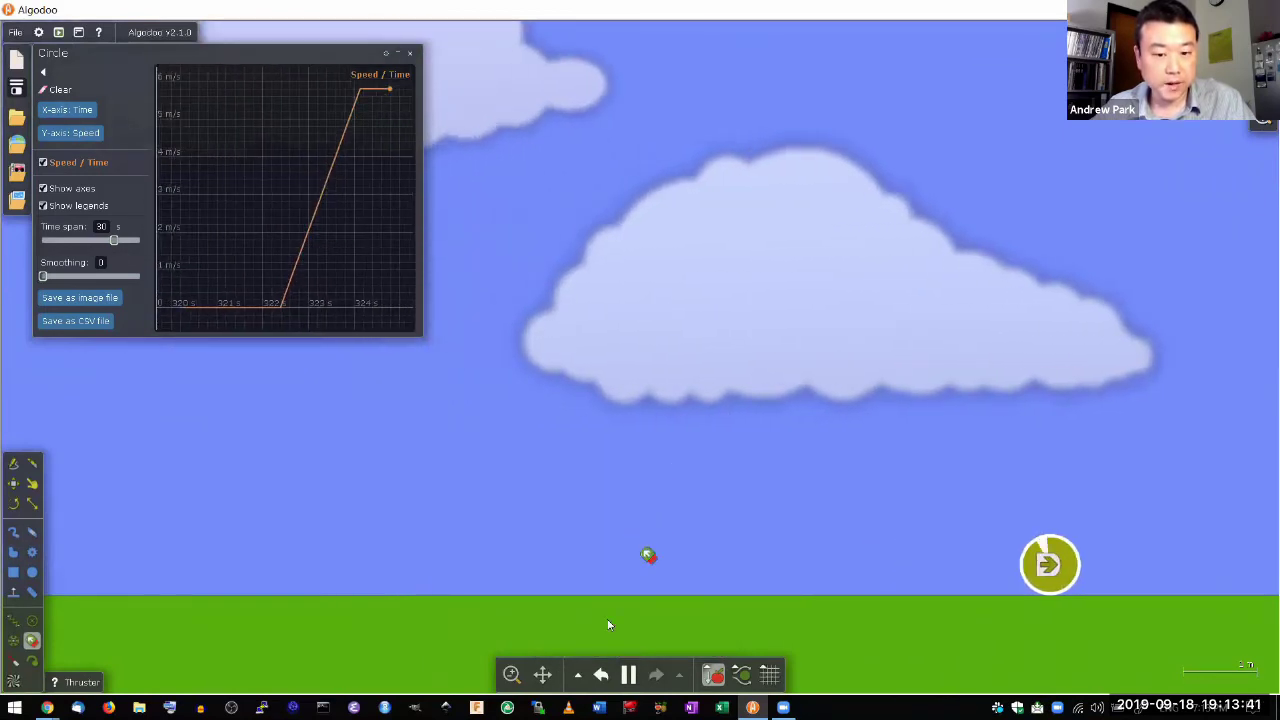
pyautogui.click(628, 675)
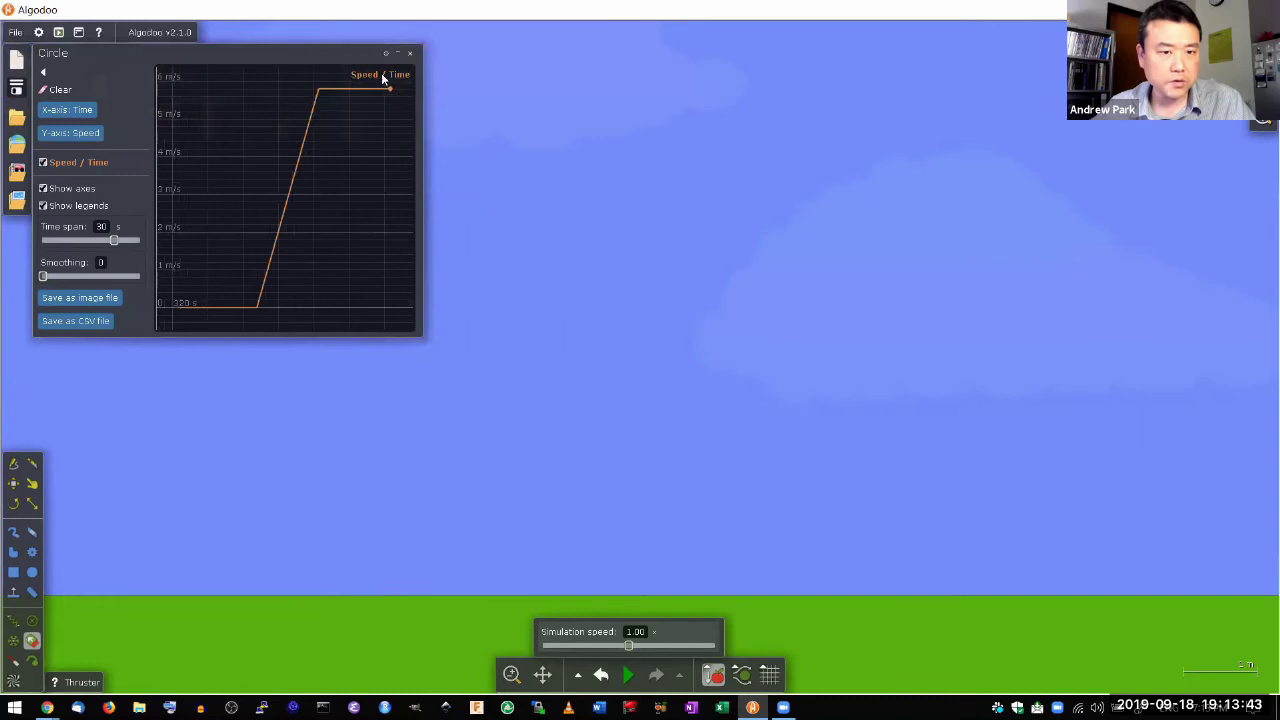
pyautogui.moveTo(193, 300)
pyautogui.mouseDown()
pyautogui.moveTo(301, 114)
pyautogui.moveTo(205, 258)
pyautogui.moveTo(196, 320)
pyautogui.moveTo(218, 306)
pyautogui.moveTo(313, 400)
pyautogui.moveTo(229, 285)
pyautogui.moveTo(226, 318)
pyautogui.moveTo(269, 283)
pyautogui.moveTo(321, 331)
pyautogui.mouseUp()
pyautogui.scroll(-5, 720, 399)
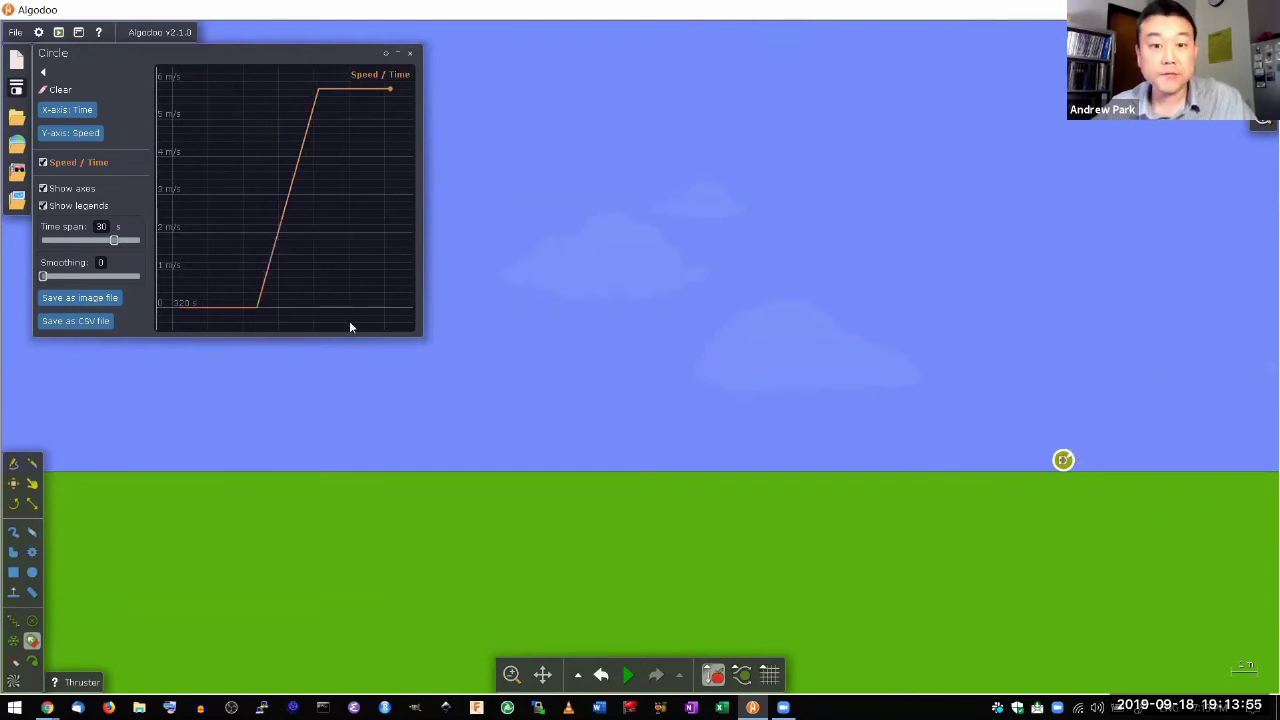
pyautogui.moveTo(269, 285)
pyautogui.mouseDown()
pyautogui.moveTo(345, 112)
pyautogui.moveTo(303, 150)
pyautogui.moveTo(242, 266)
pyautogui.moveTo(297, 175)
pyautogui.moveTo(315, 95)
pyautogui.moveTo(368, 95)
pyautogui.moveTo(389, 118)
pyautogui.mouseUp()
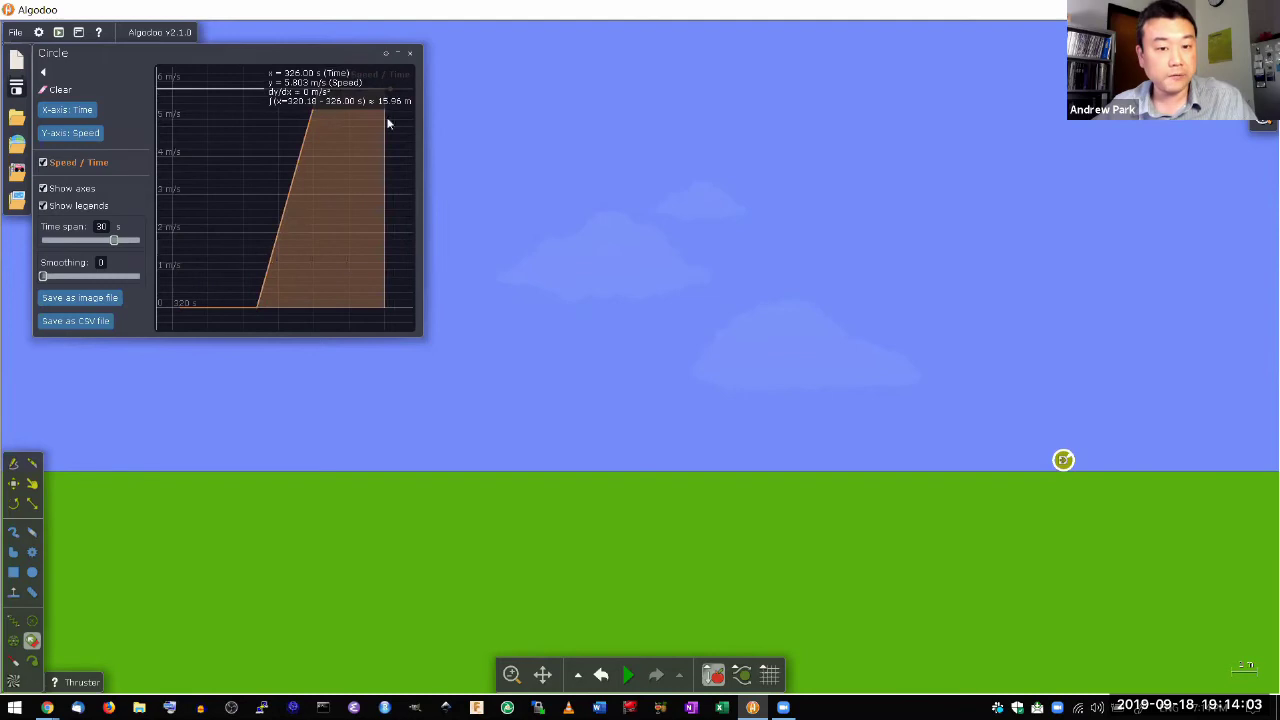
# - Briefly rerun the simulation, pause, and rewind the ball to its start
pyautogui.click(632, 677)
pyautogui.click(628, 675)
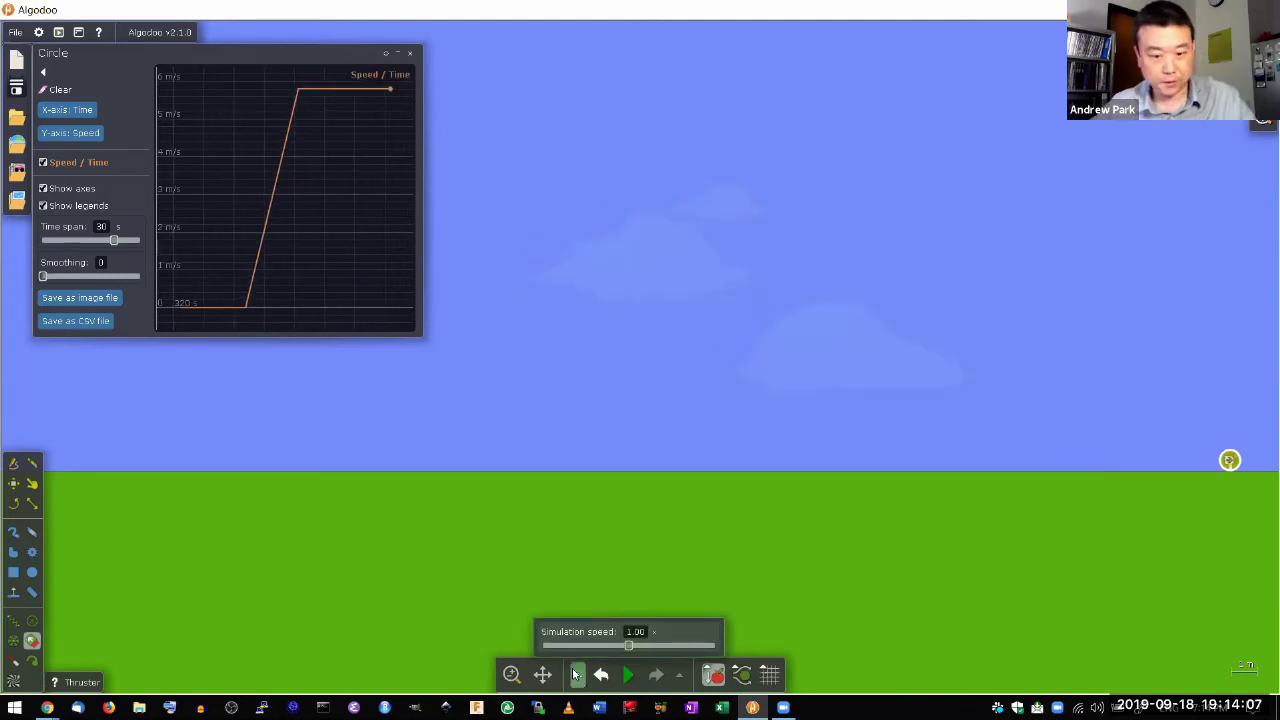
pyautogui.click(600, 675)
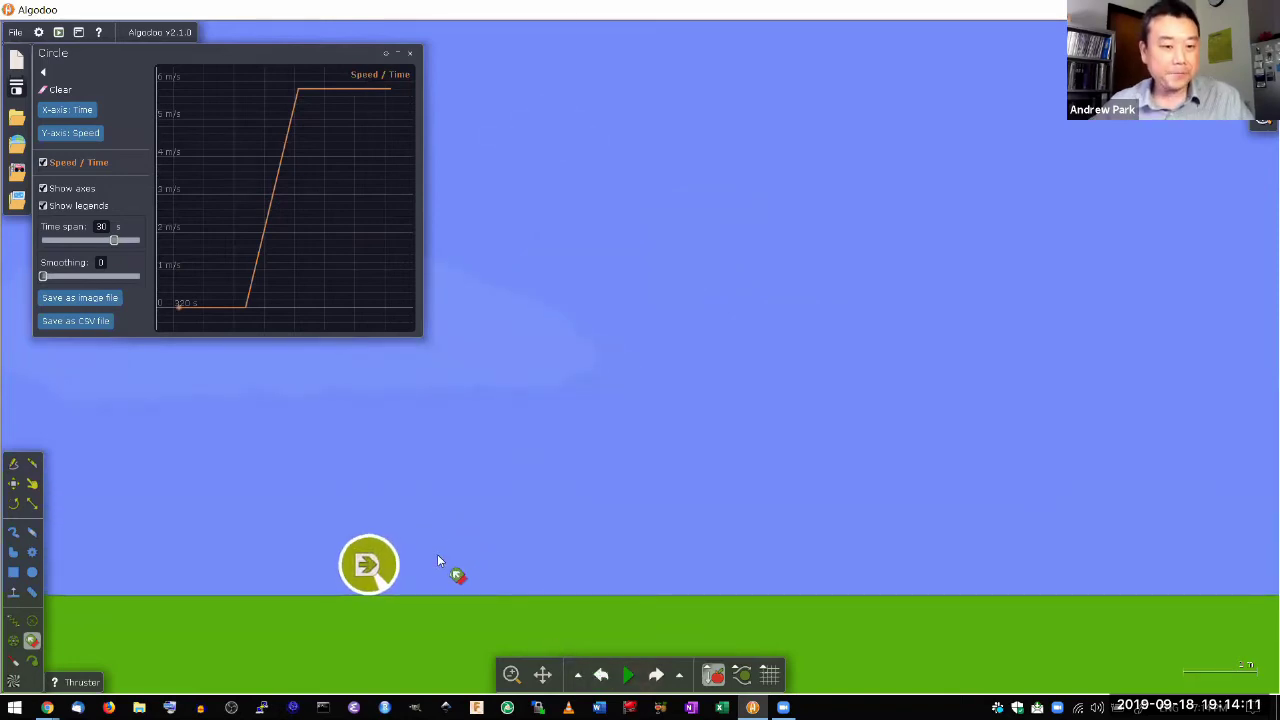
# - Clear the Speed / Time graph, record a fresh run reaching about 6 m/s, then rewind
pyautogui.click(58, 89)
pyautogui.scroll(-1, 689, 542)
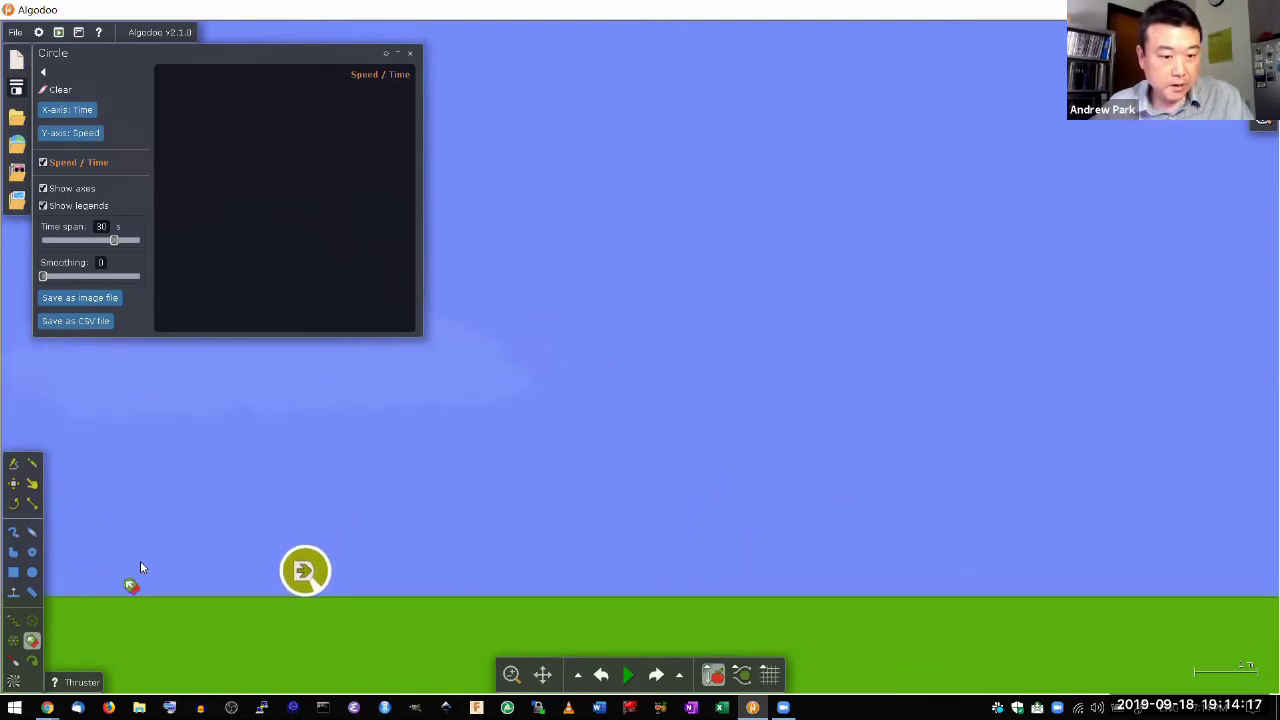
pyautogui.moveTo(629, 686)
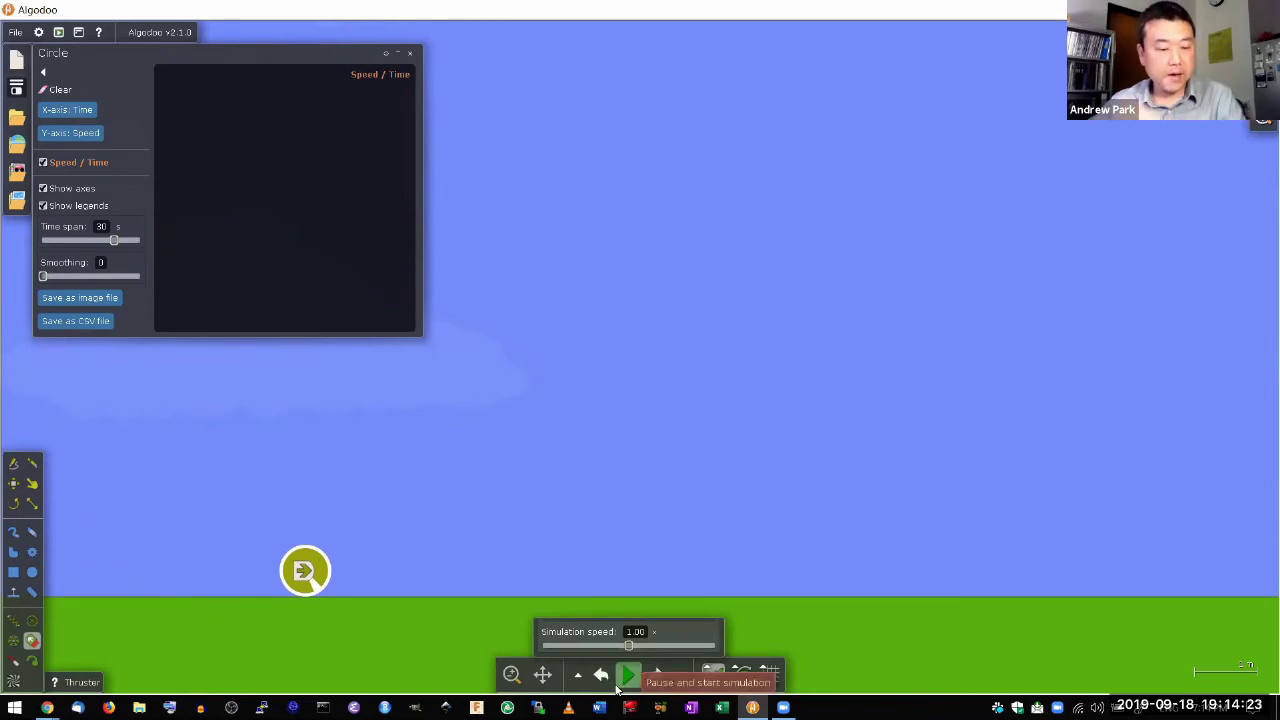
pyautogui.click(620, 680)
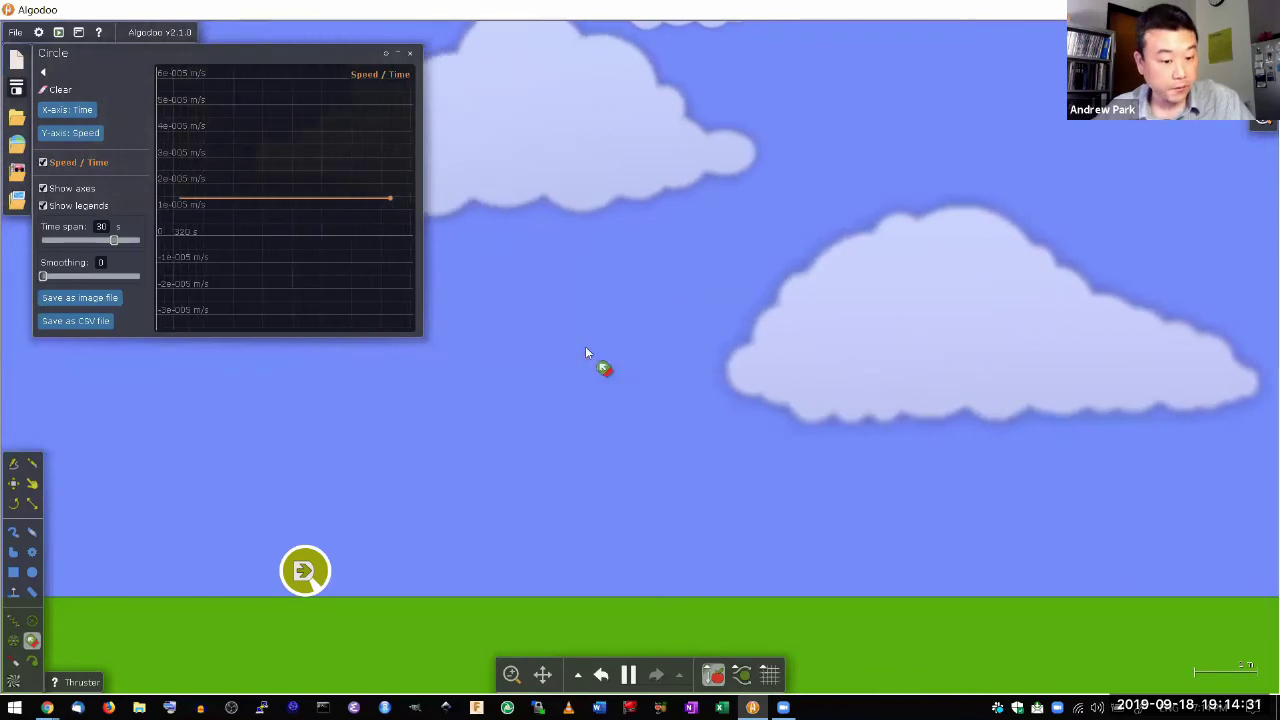
pyautogui.click(629, 676)
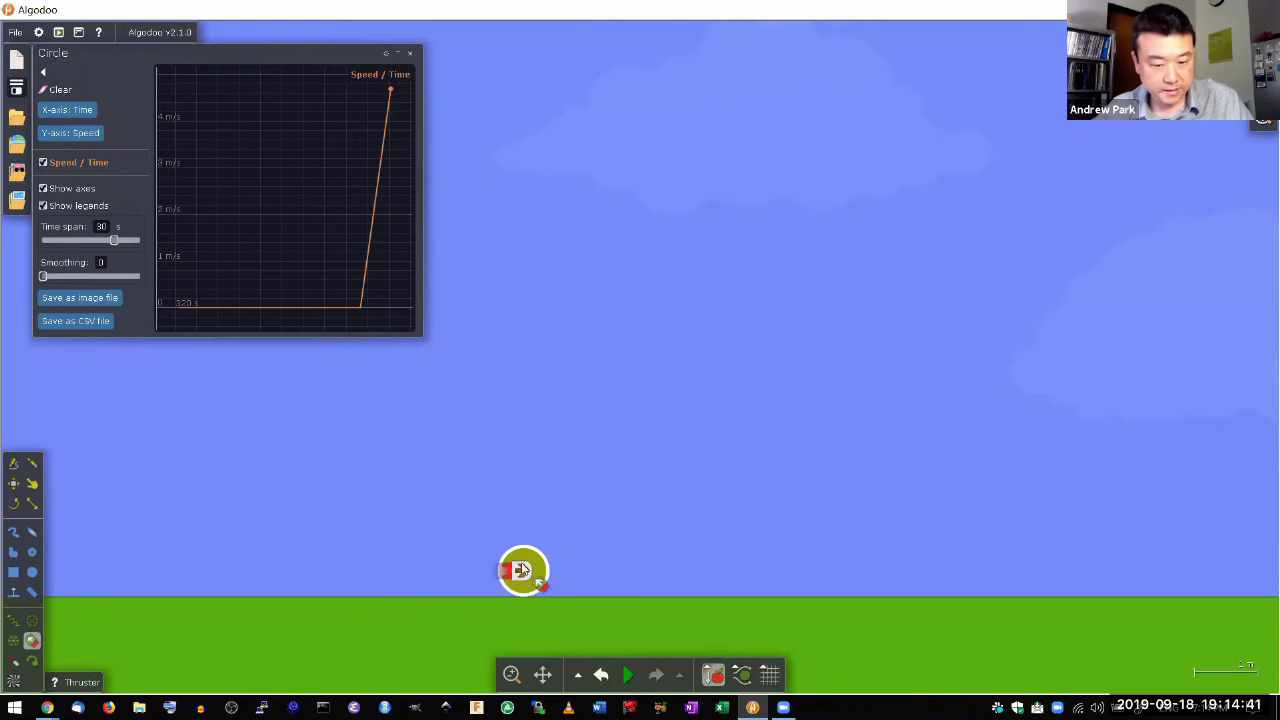
pyautogui.click(622, 688)
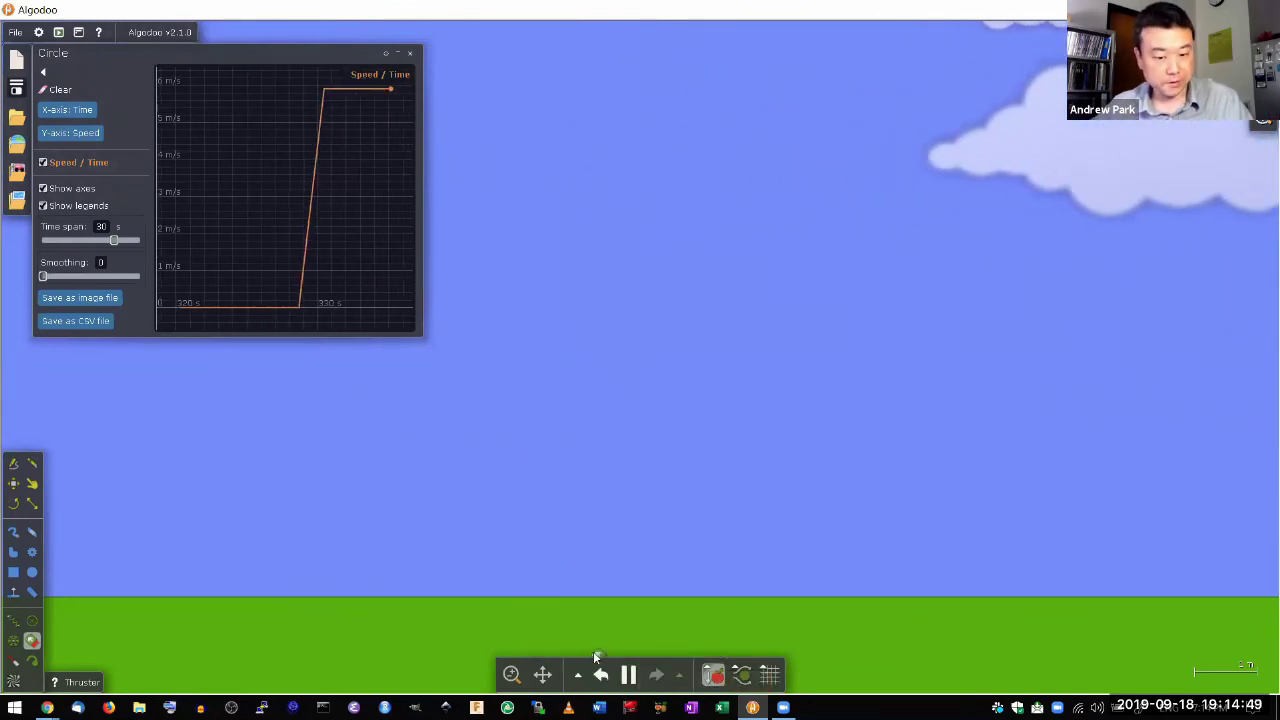
pyautogui.click(628, 676)
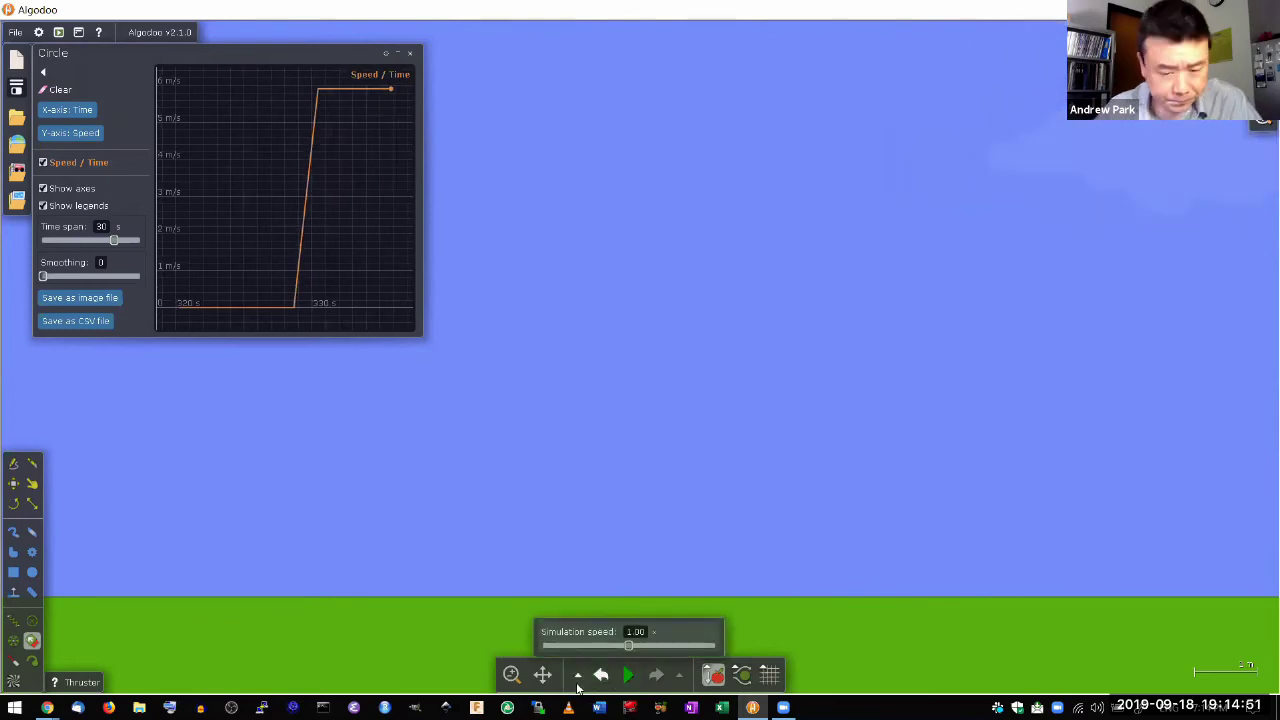
pyautogui.click(600, 677)
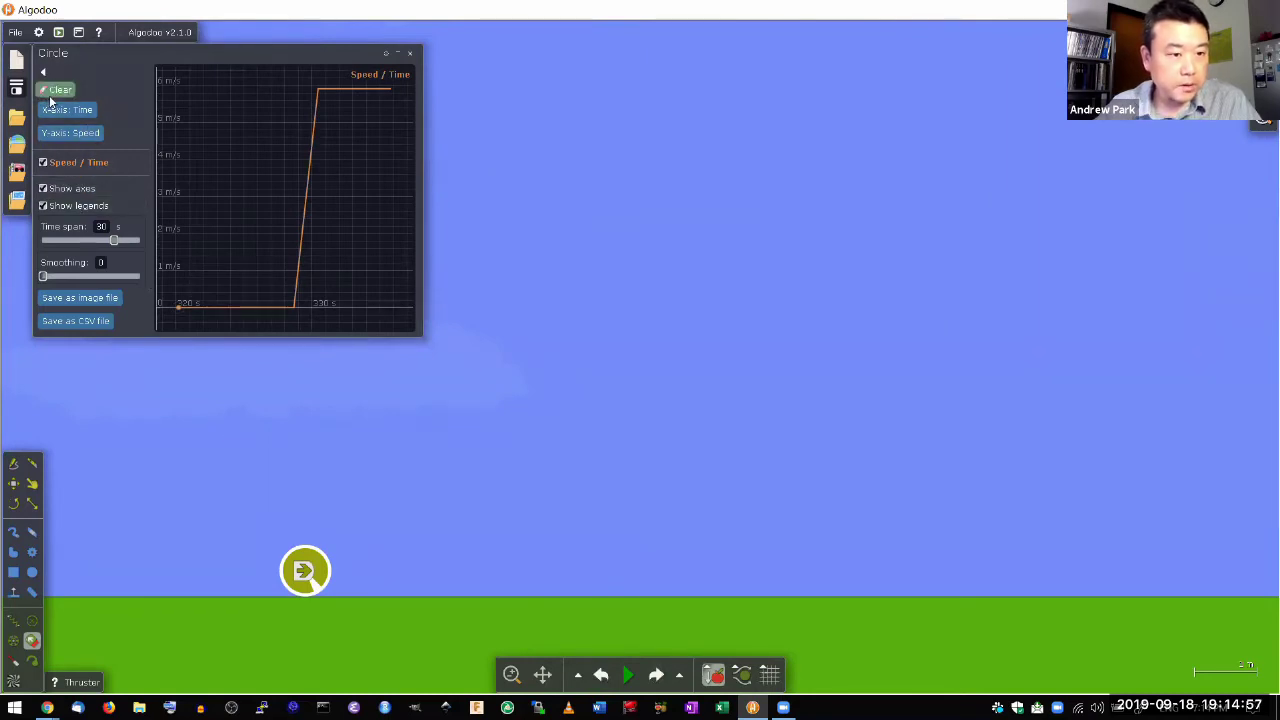
# - Redo and run the ball, measuring distance under the speed curve over several intervals
pyautogui.click(657, 675)
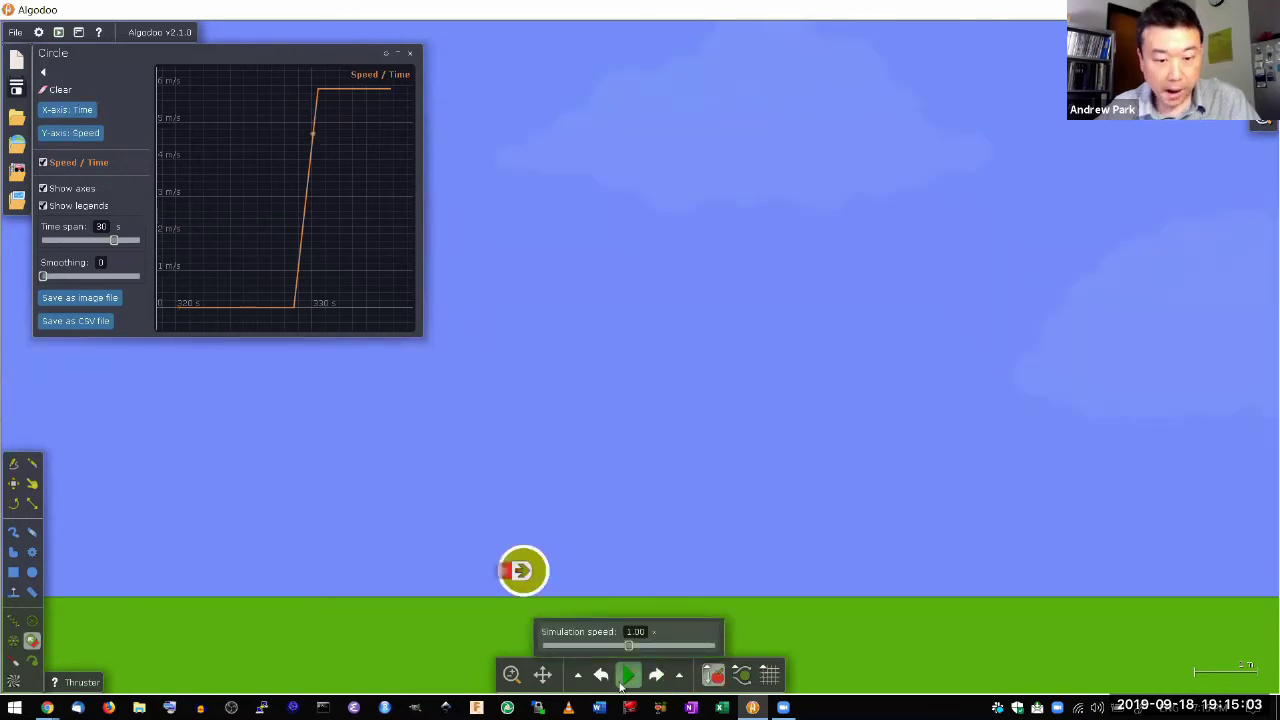
pyautogui.click(621, 684)
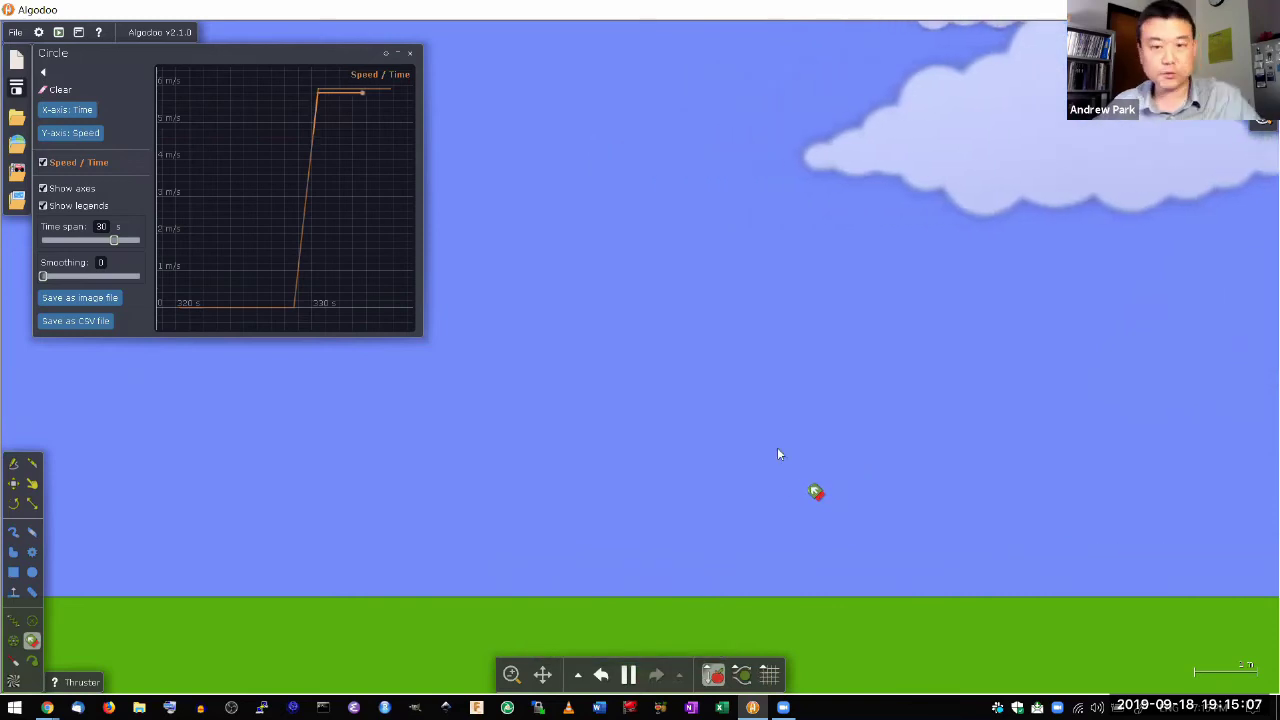
pyautogui.moveTo(343, 118)
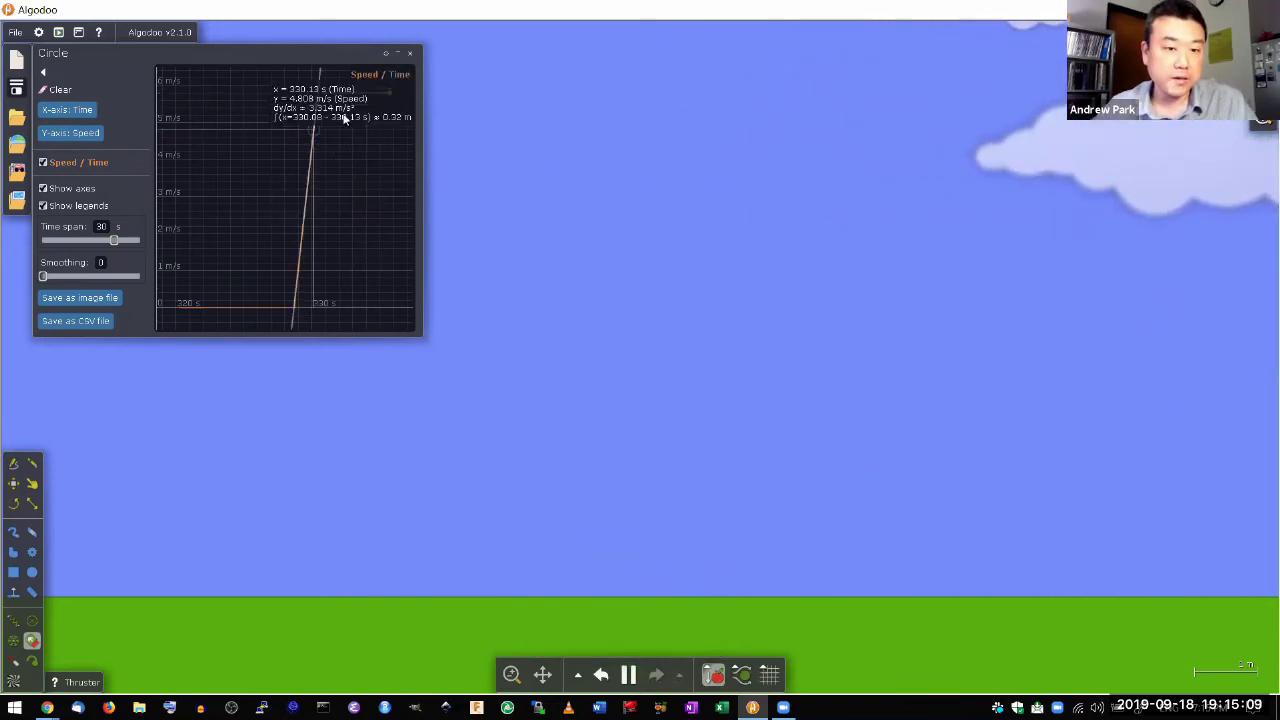
pyautogui.moveTo(343, 118)
pyautogui.mouseDown()
pyautogui.moveTo(351, 231)
pyautogui.moveTo(357, 151)
pyautogui.mouseUp()
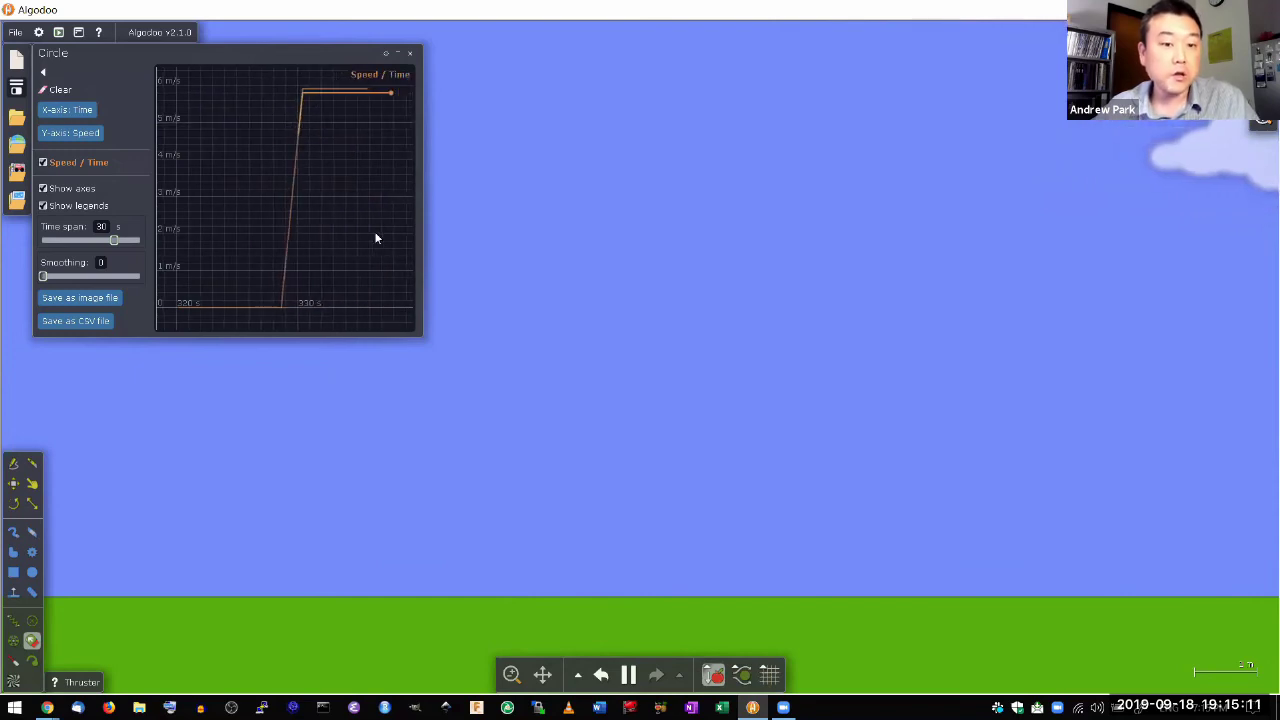
pyautogui.moveTo(290, 110)
pyautogui.mouseDown()
pyautogui.moveTo(349, 91)
pyautogui.moveTo(402, 98)
pyautogui.mouseUp()
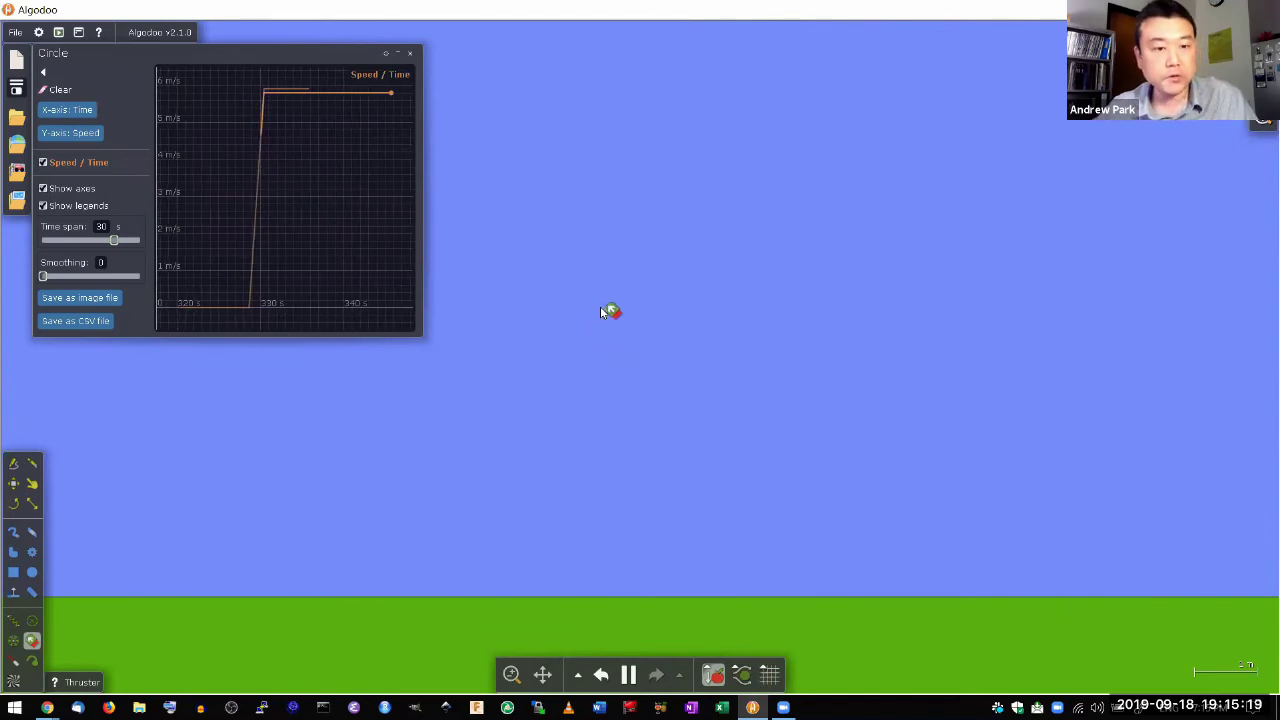
pyautogui.moveTo(276, 158)
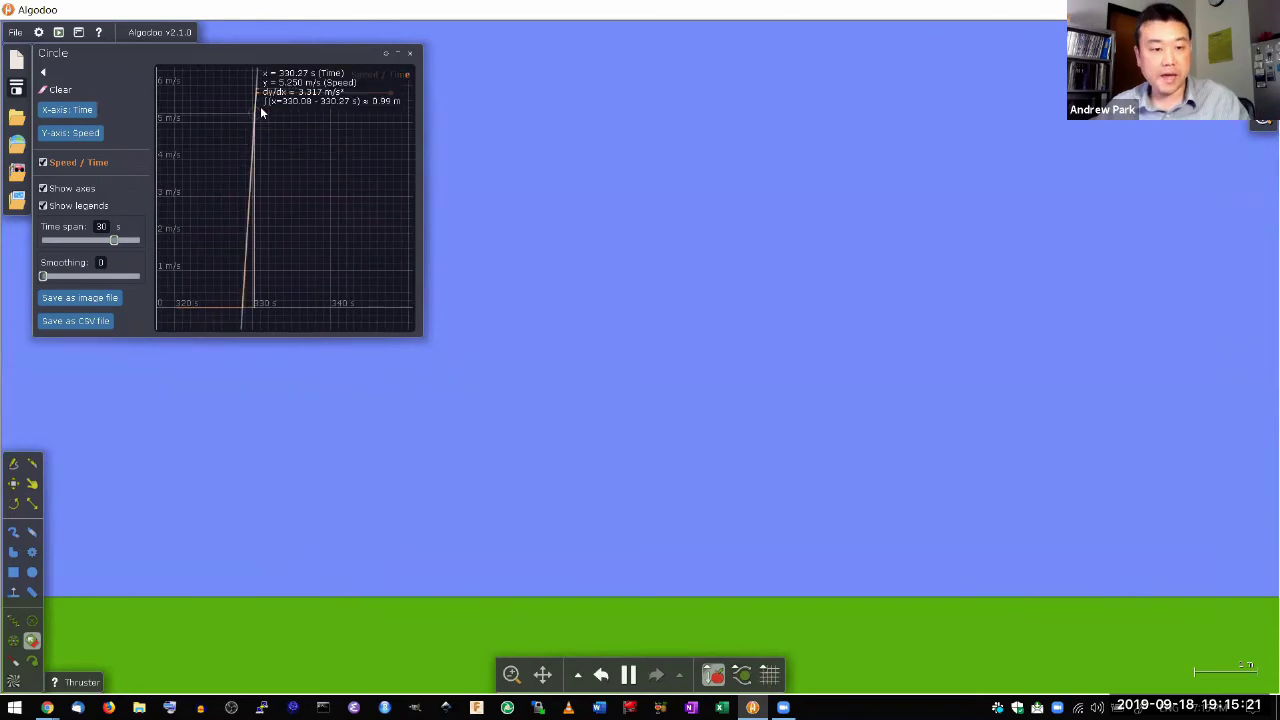
pyautogui.moveTo(260, 112); pyautogui.dragTo(389, 103)
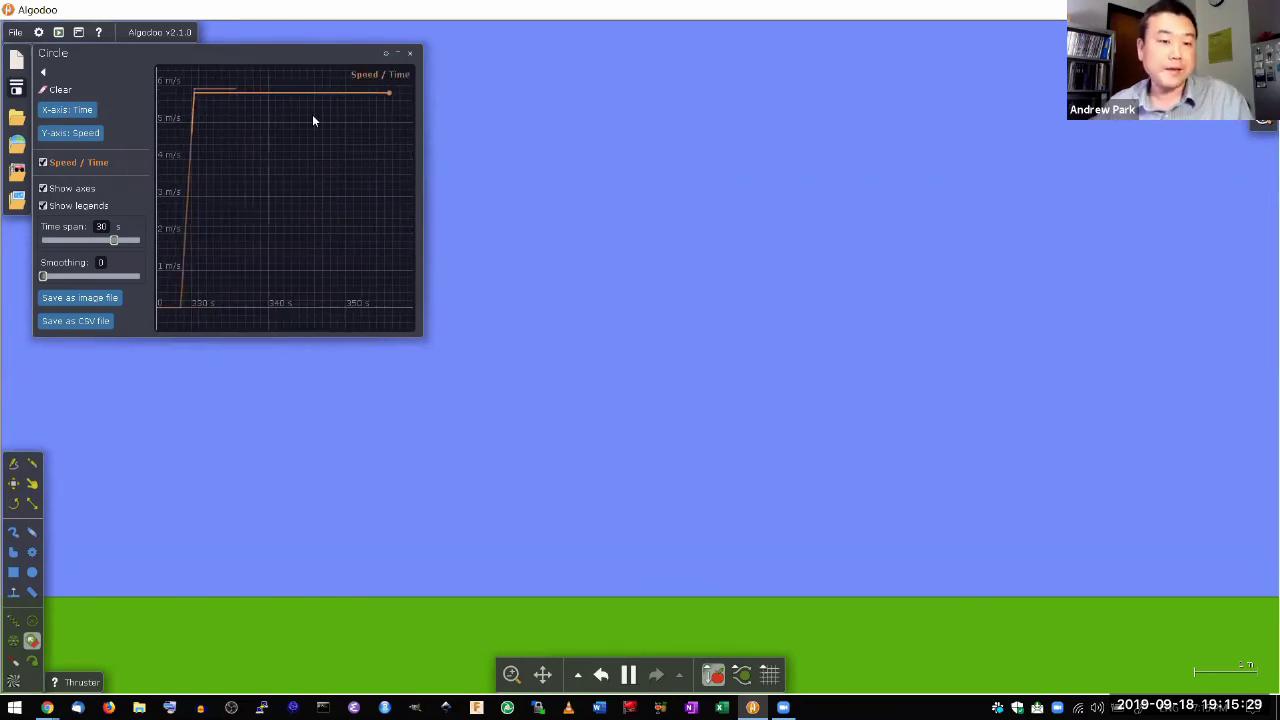
pyautogui.moveTo(313, 120); pyautogui.dragTo(336, 119)
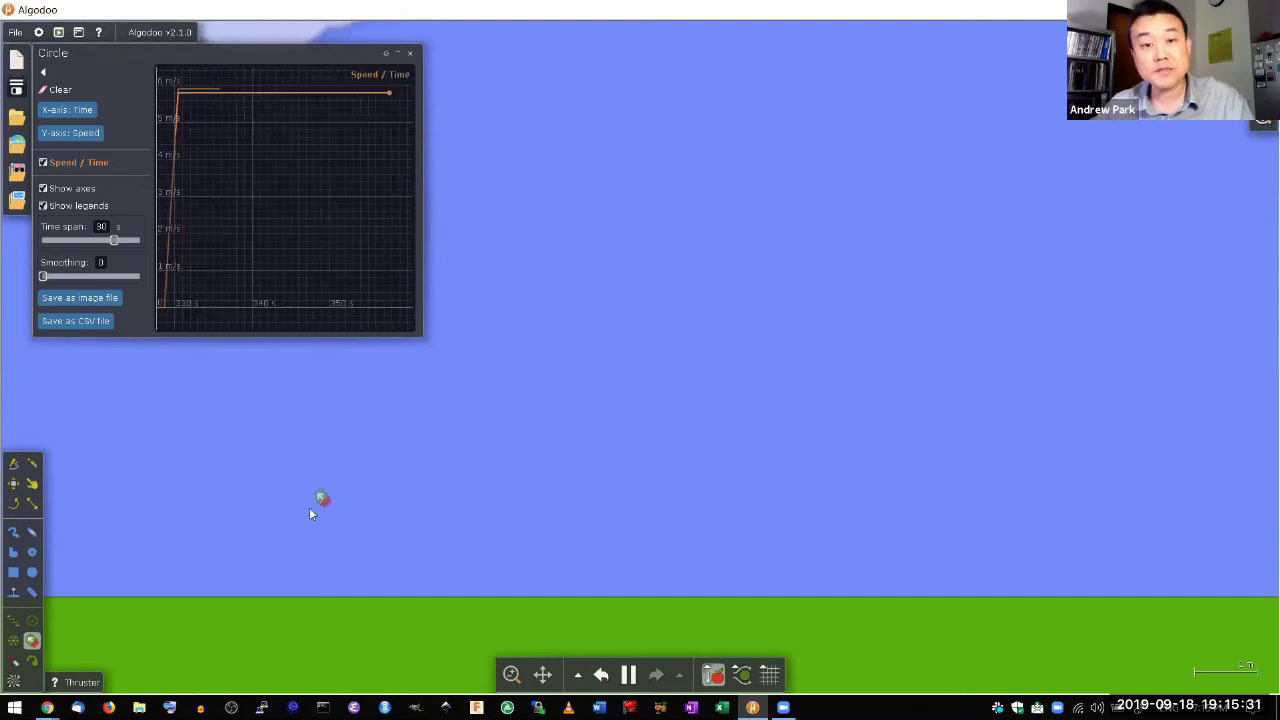
# - Pause and undo twice to return the ball to its original spot
pyautogui.click(625, 678)
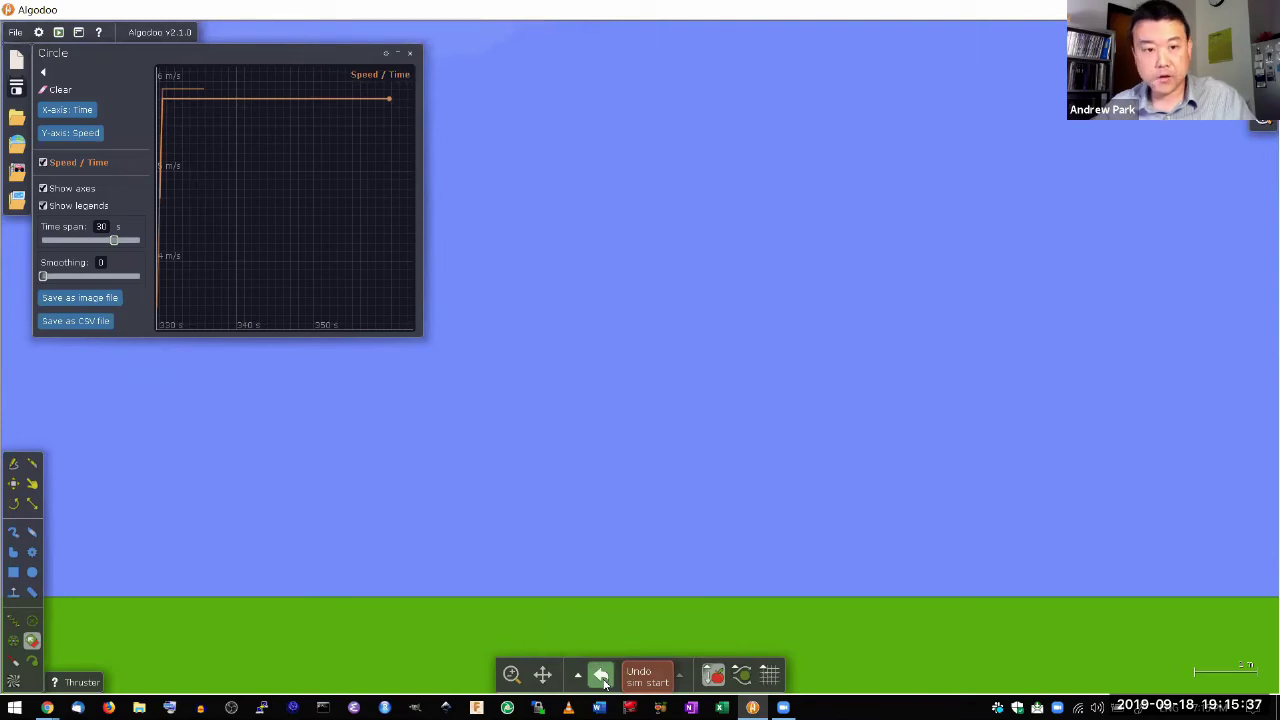
pyautogui.click(601, 676)
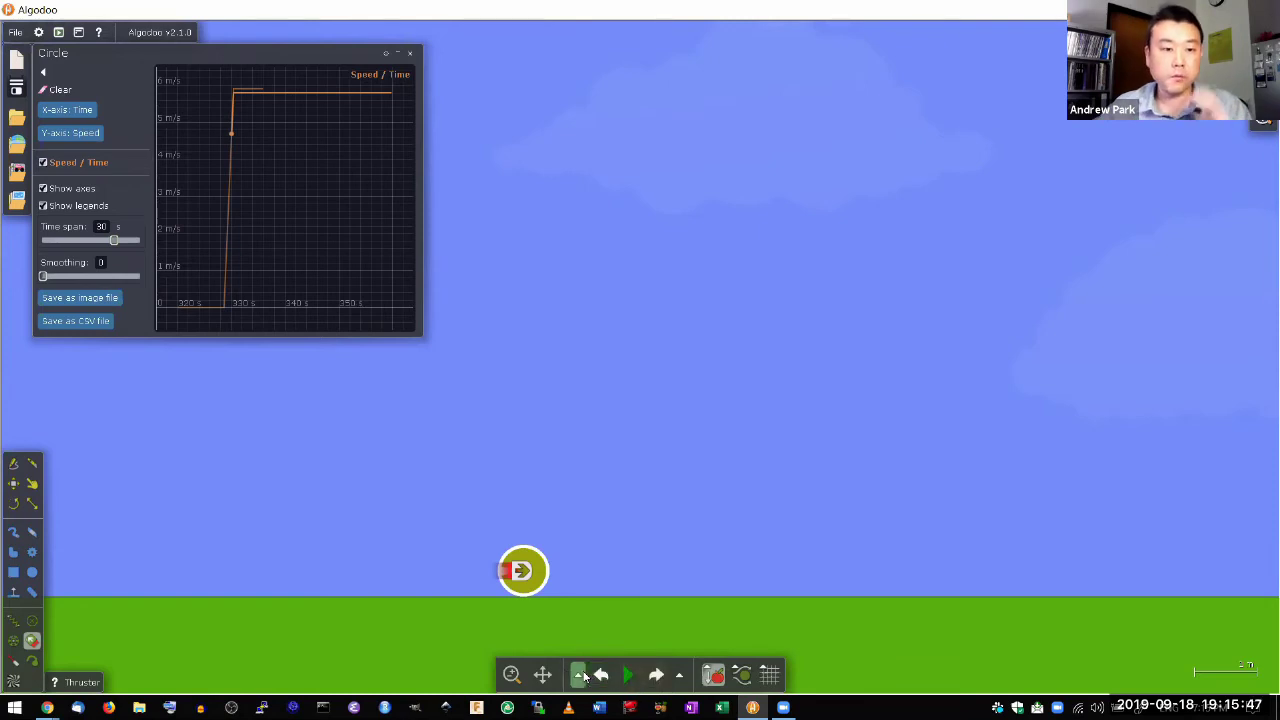
pyautogui.click(599, 677)
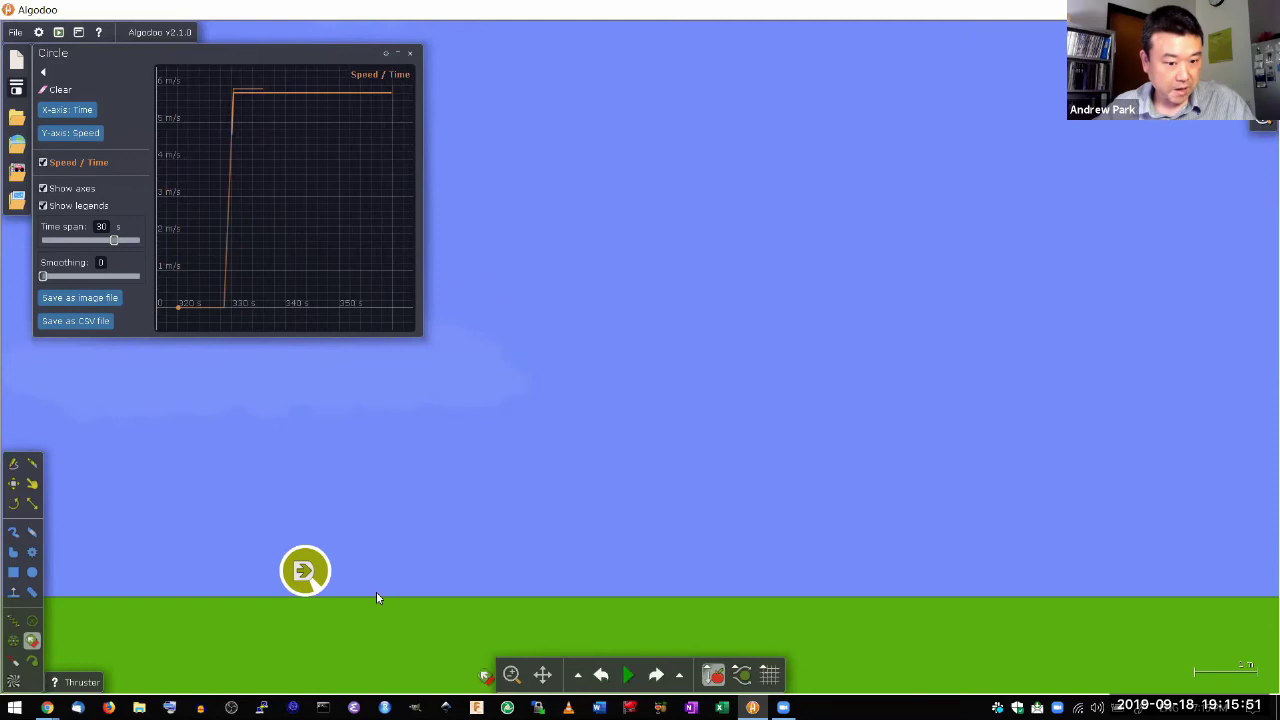
# - Clear the speed plot, draw a triangular ramp on the ground right of the ball, and run
pyautogui.click(56, 89)
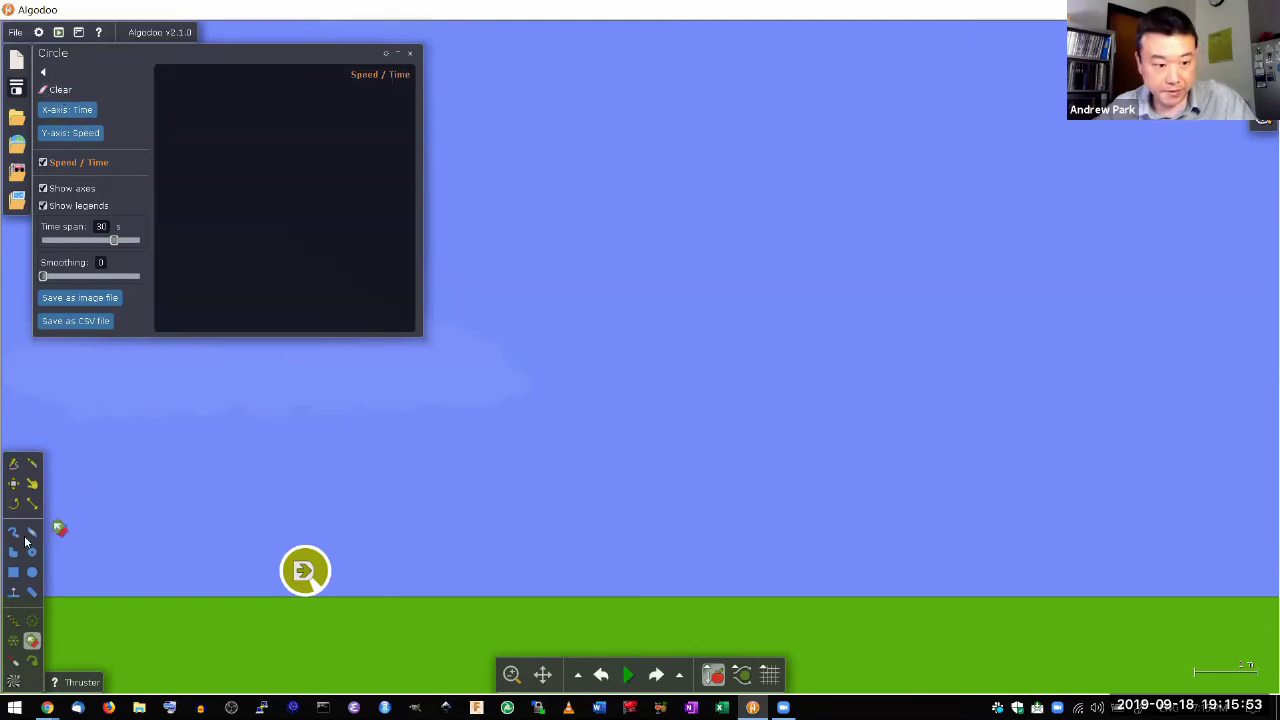
pyautogui.click(12, 553)
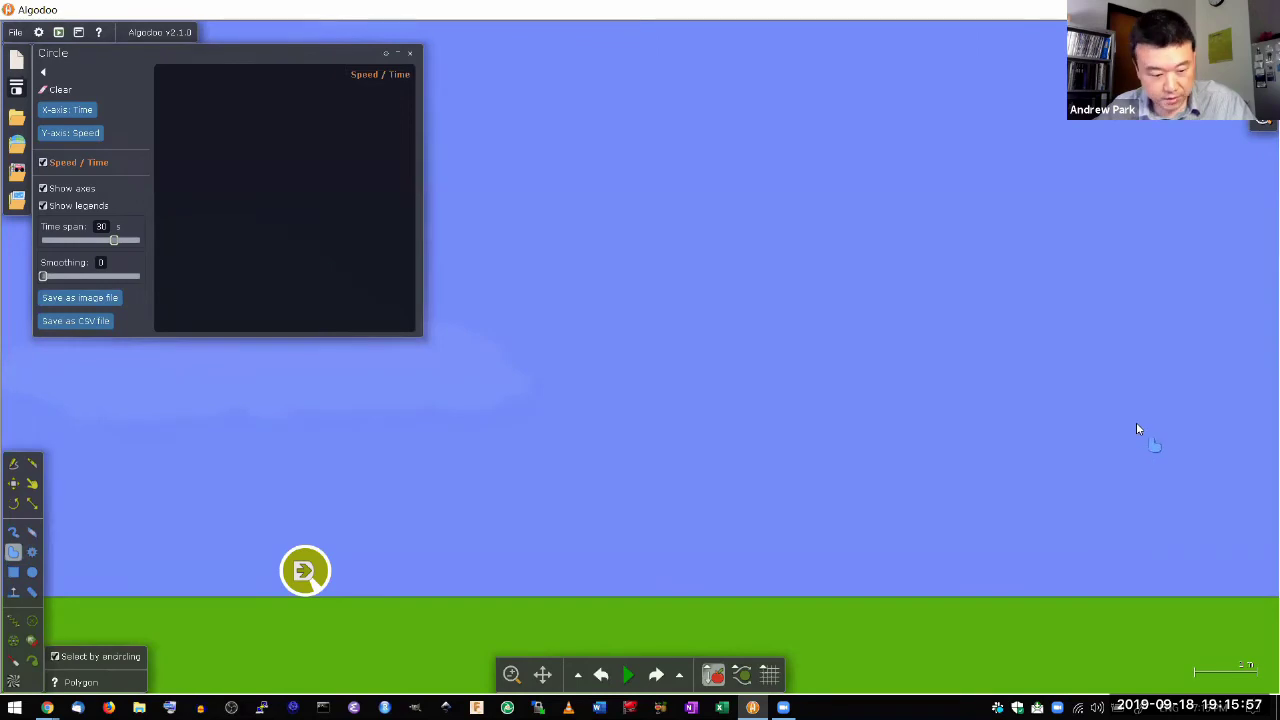
pyautogui.moveTo(1136, 422); pyautogui.dragTo(740, 531)
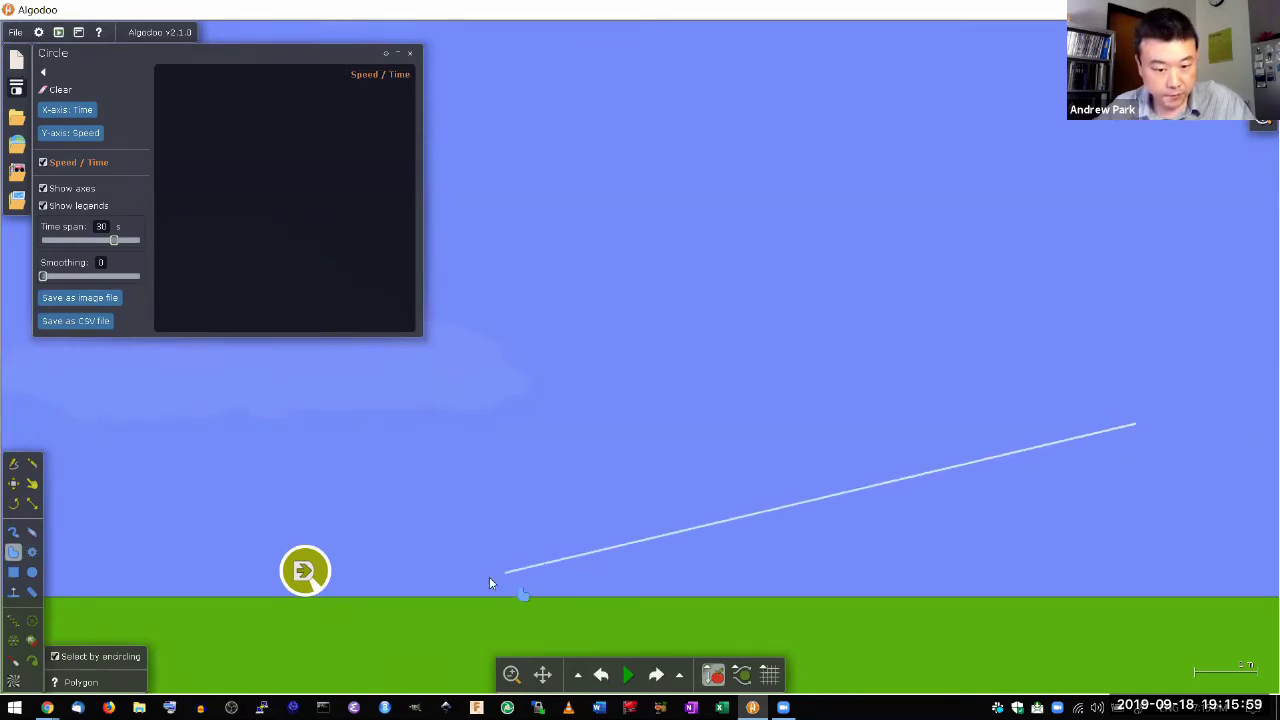
pyautogui.moveTo(512, 583)
pyautogui.mouseDown()
pyautogui.moveTo(846, 594)
pyautogui.moveTo(976, 568)
pyautogui.moveTo(1228, 614)
pyautogui.moveTo(1136, 584)
pyautogui.mouseUp()
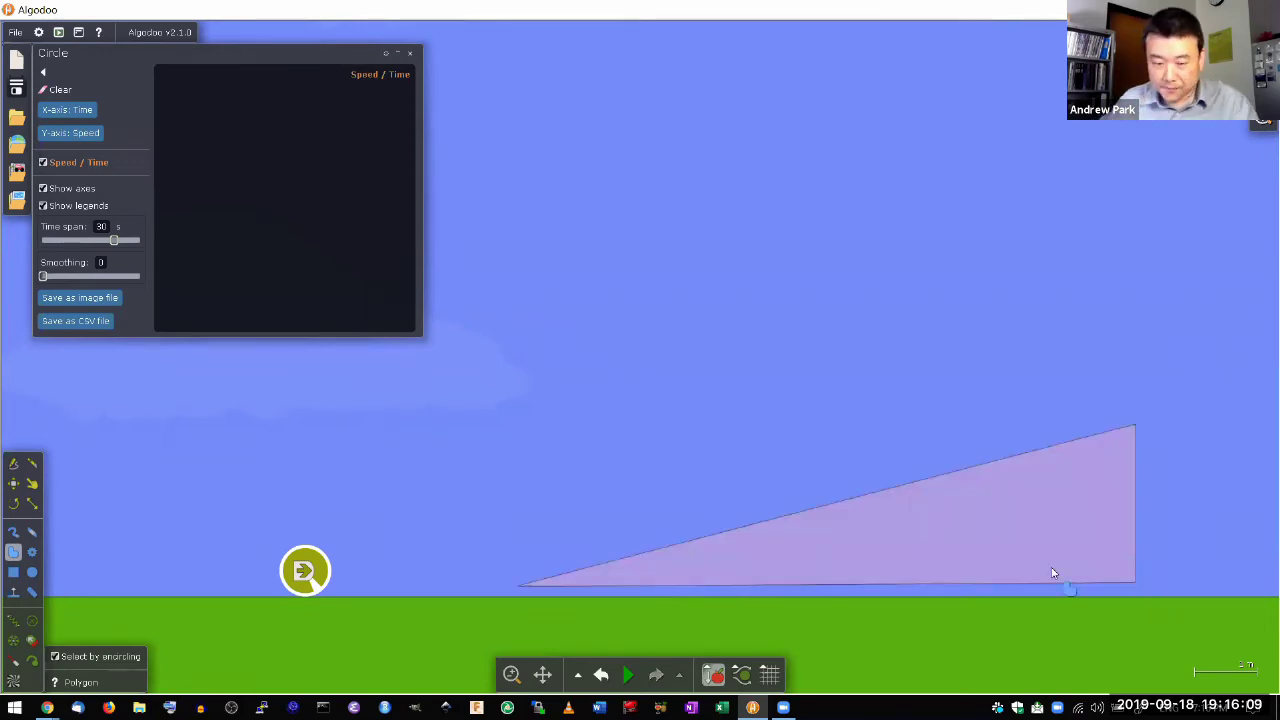
pyautogui.click(631, 676)
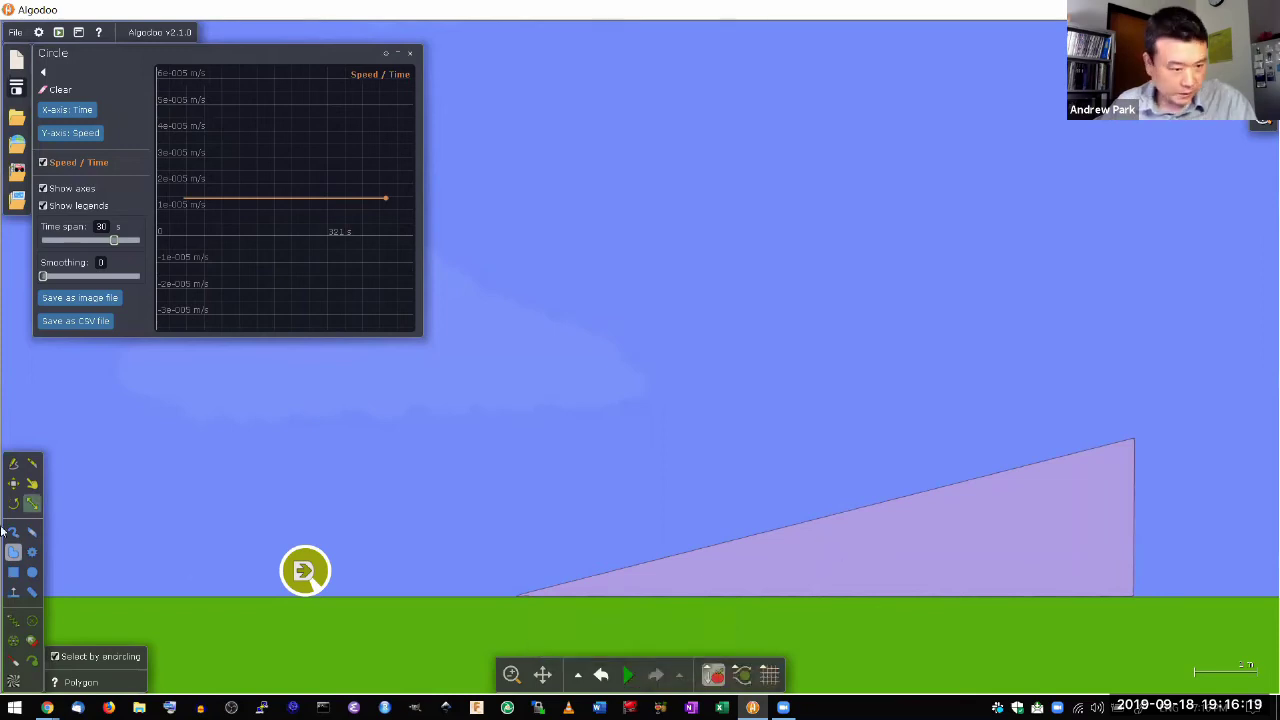
# - Drag the ramp further right along the ground, start the run, and clear the speed plot
pyautogui.click(13, 485)
pyautogui.moveTo(955, 530); pyautogui.dragTo(1196, 508)
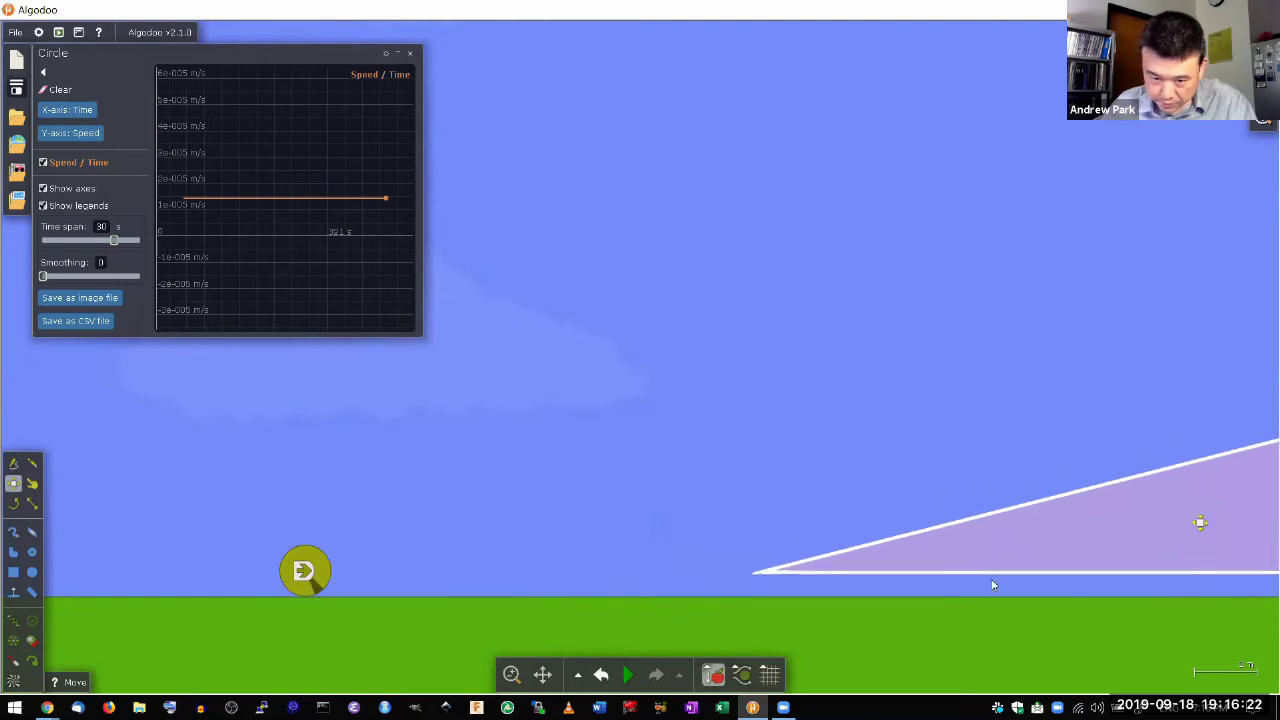
pyautogui.click(623, 679)
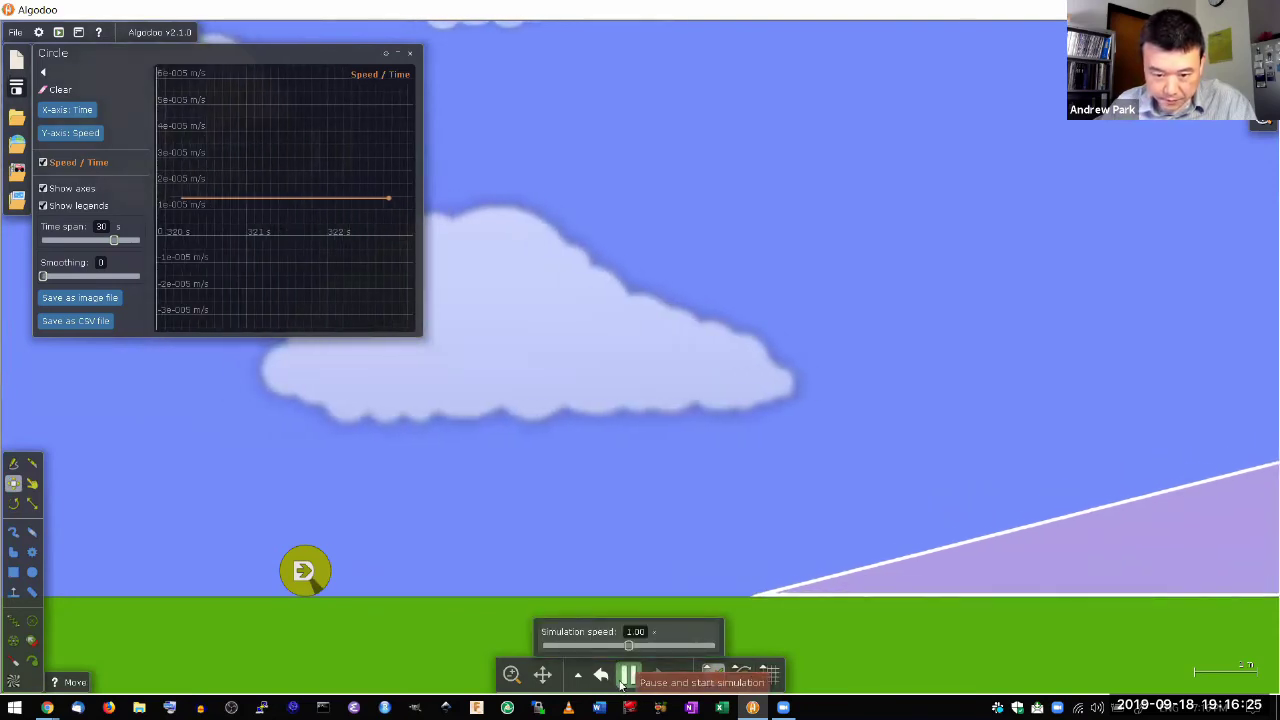
pyautogui.click(61, 91)
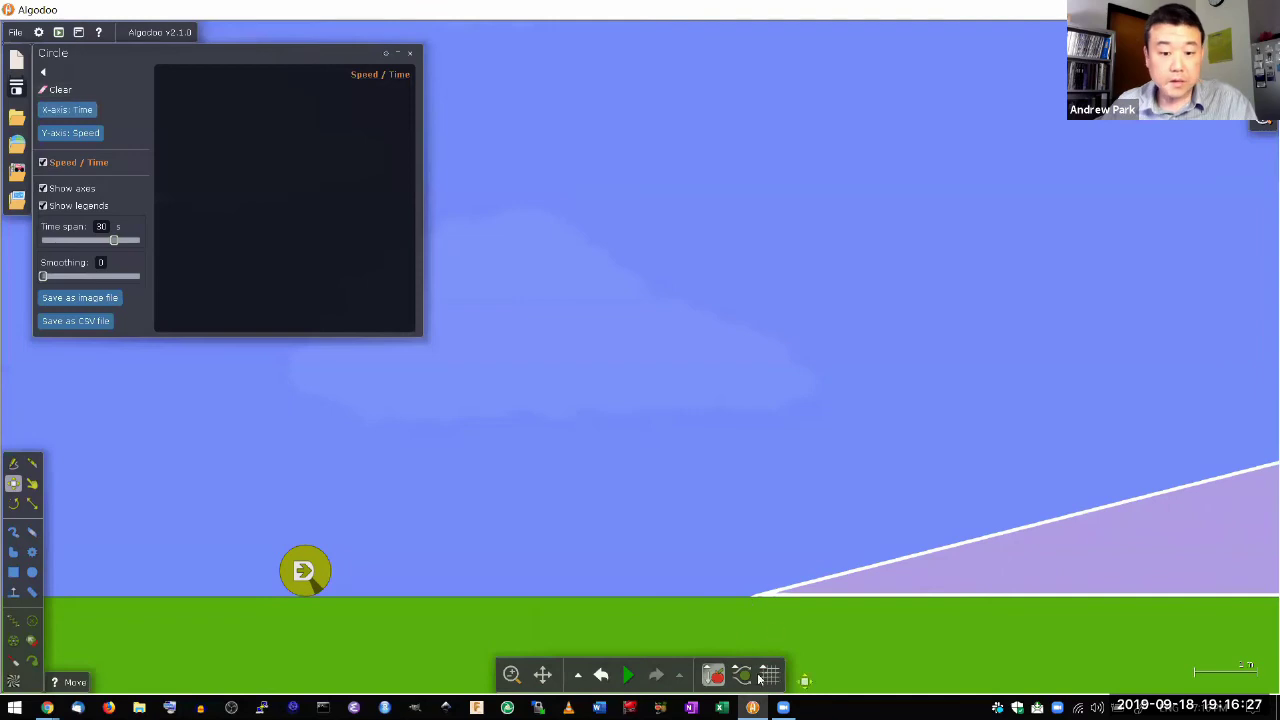
pyautogui.moveTo(621, 681)
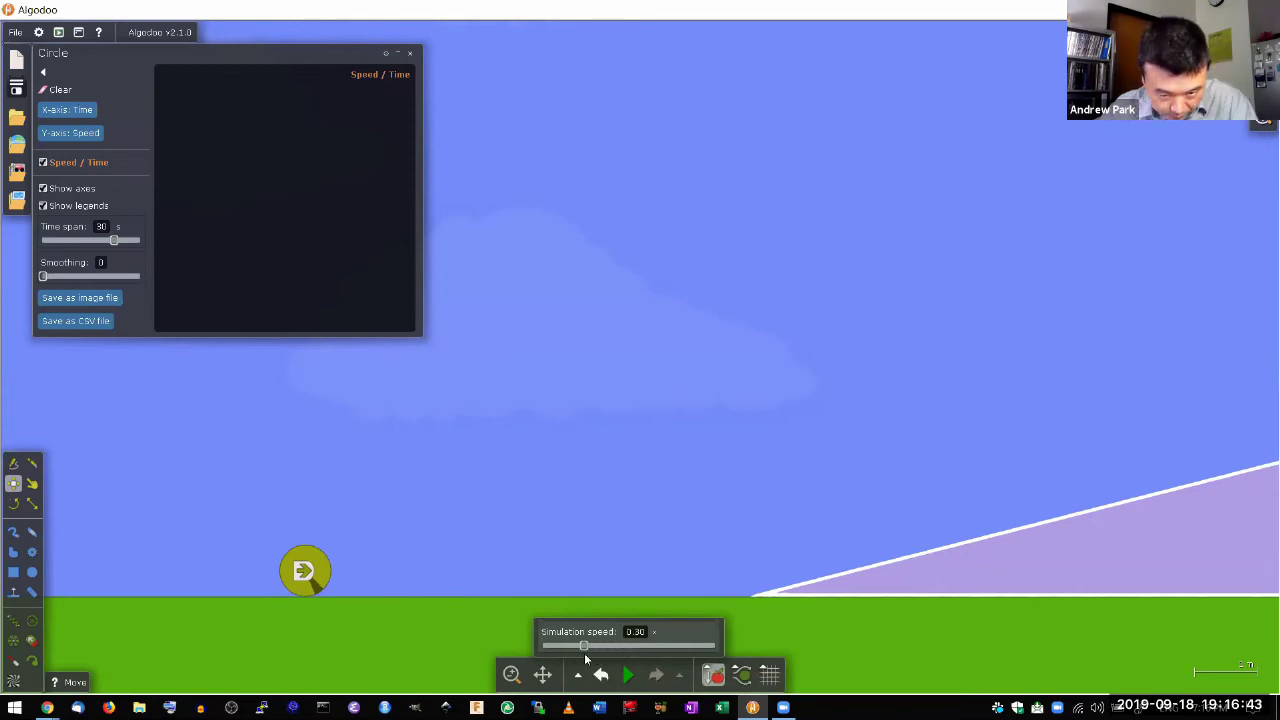
# - Lower simulation speed to about 0.255 and run until the ball nears the ramp top
pyautogui.moveTo(585, 655); pyautogui.dragTo(578, 655)
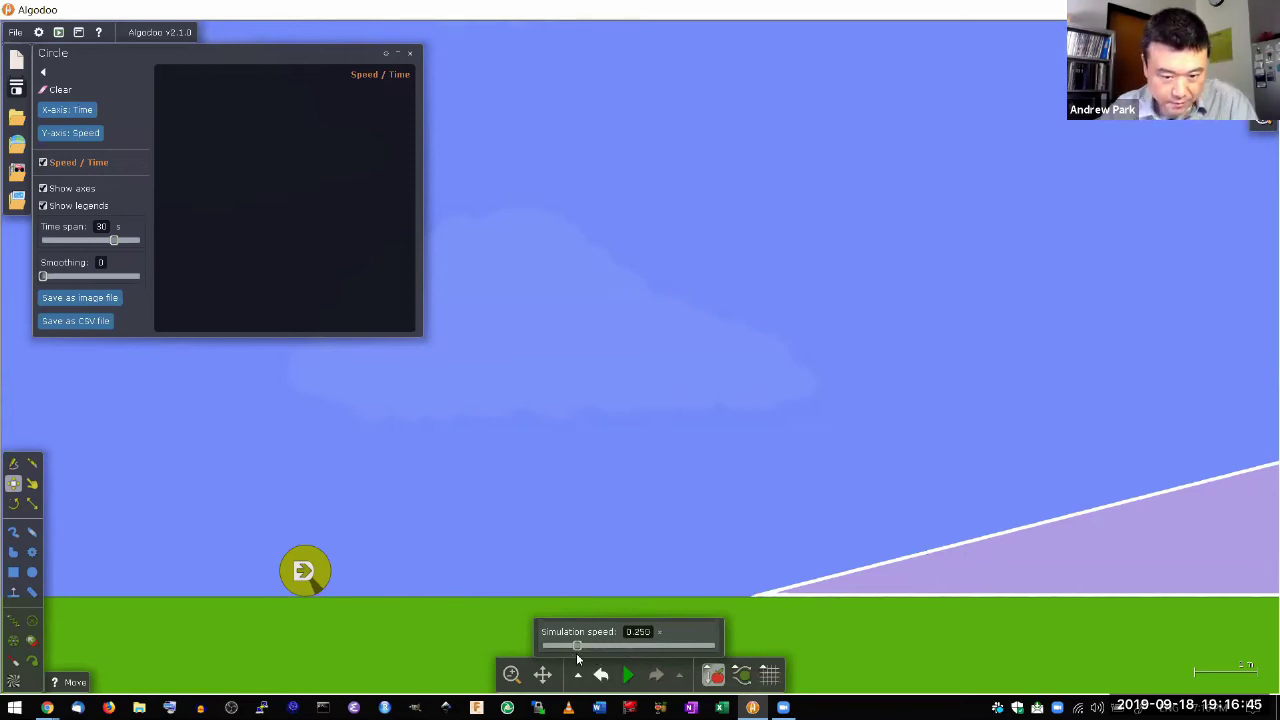
pyautogui.click(628, 675)
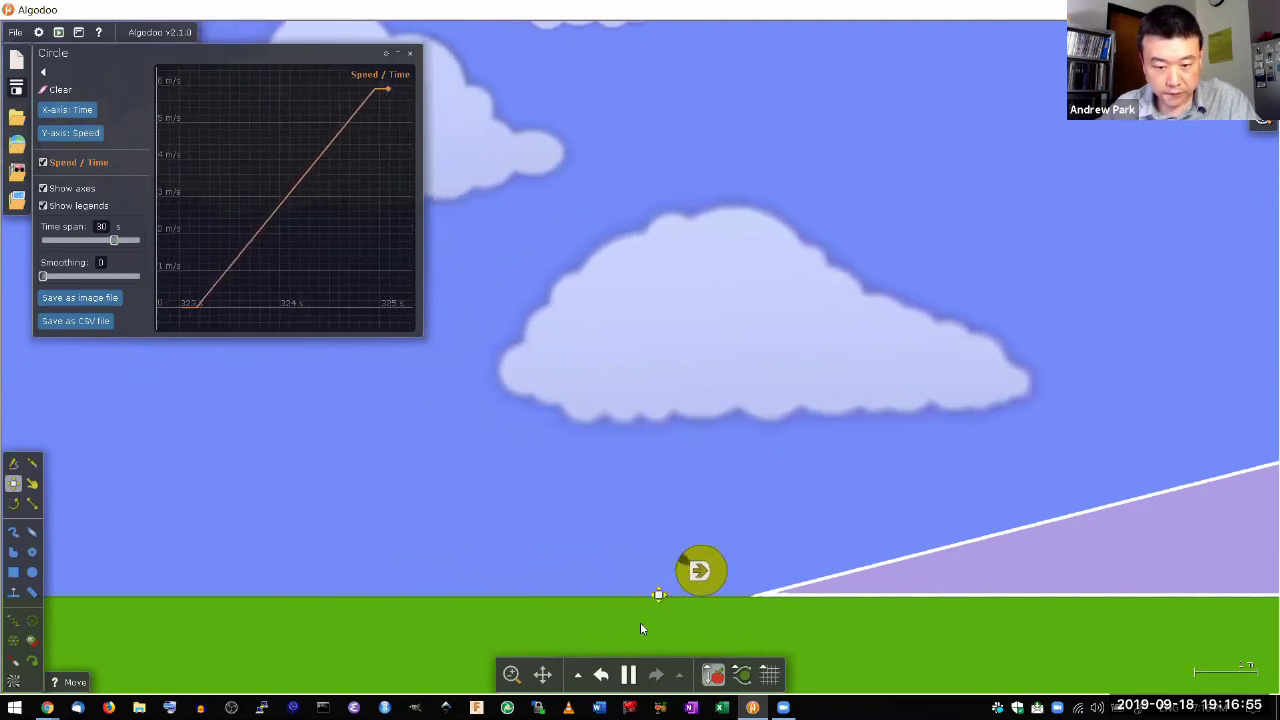
pyautogui.moveTo(628, 675)
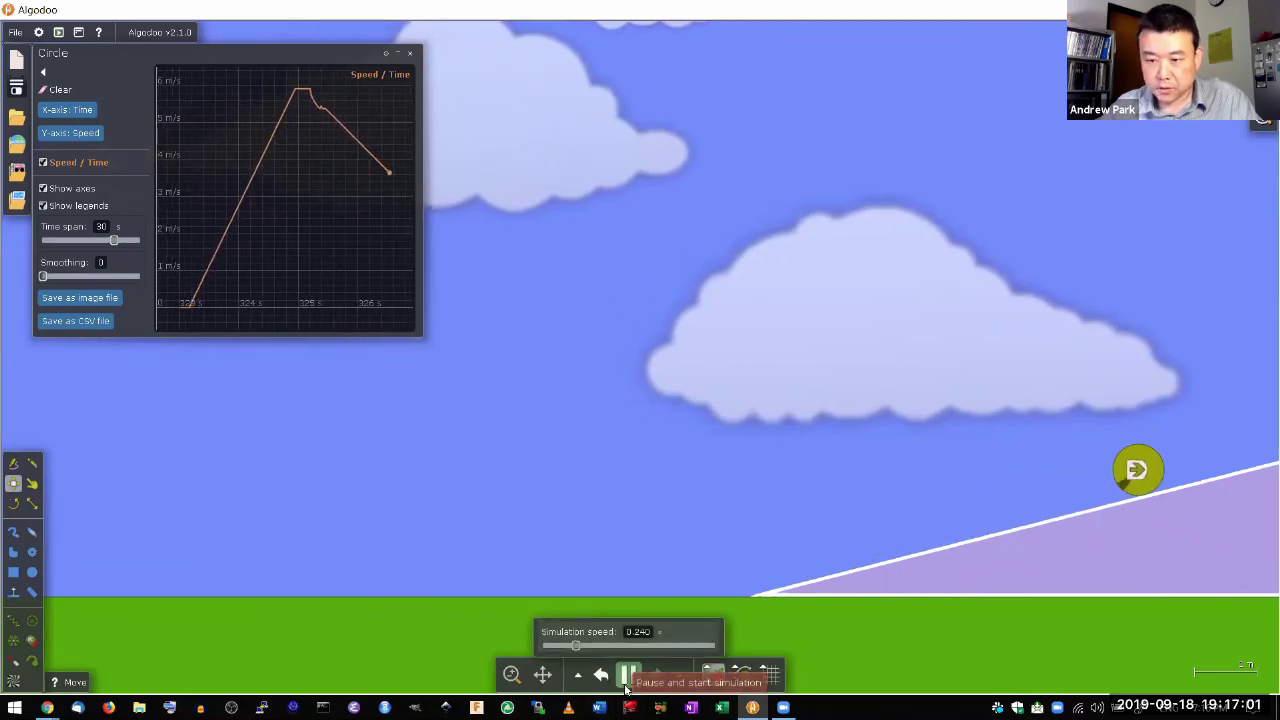
pyautogui.scroll(-1, 675, 352)
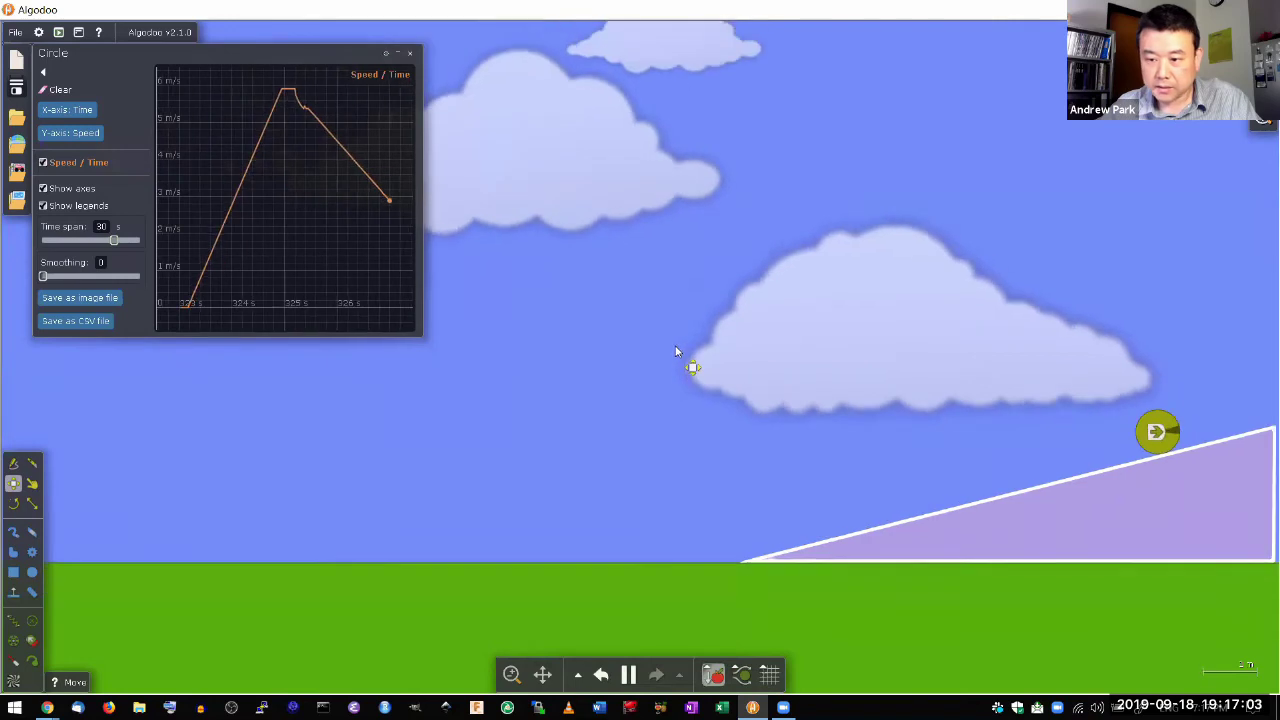
pyautogui.scroll(-1, 675, 352)
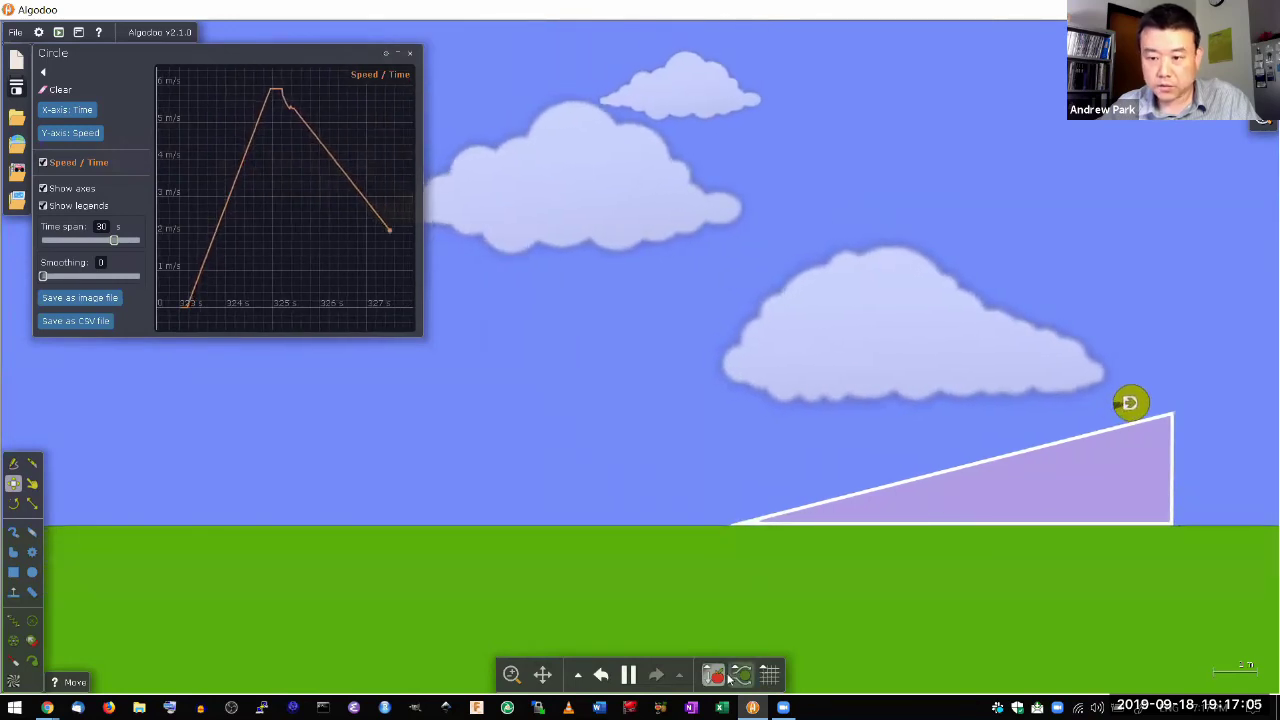
pyautogui.click(628, 676)
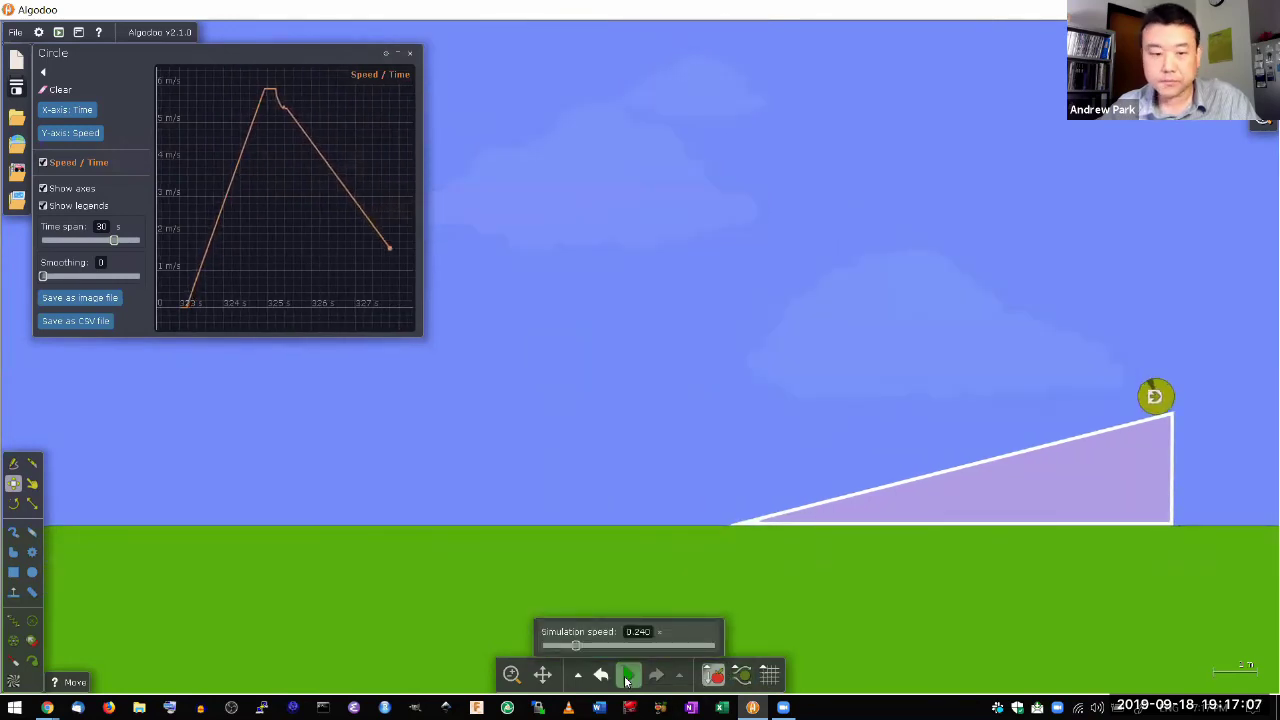
# - Rewind, clear the plot, and rerun the ball up the ramp and back, following the view
pyautogui.click(601, 675)
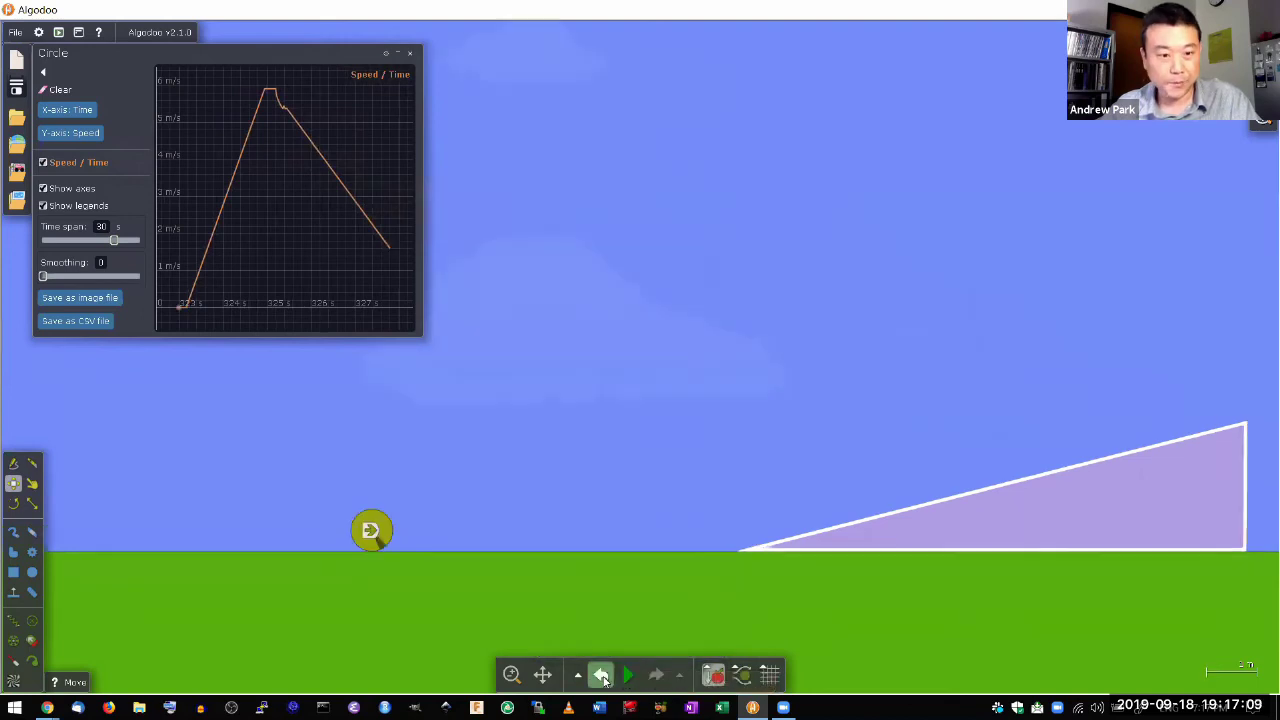
pyautogui.click(56, 90)
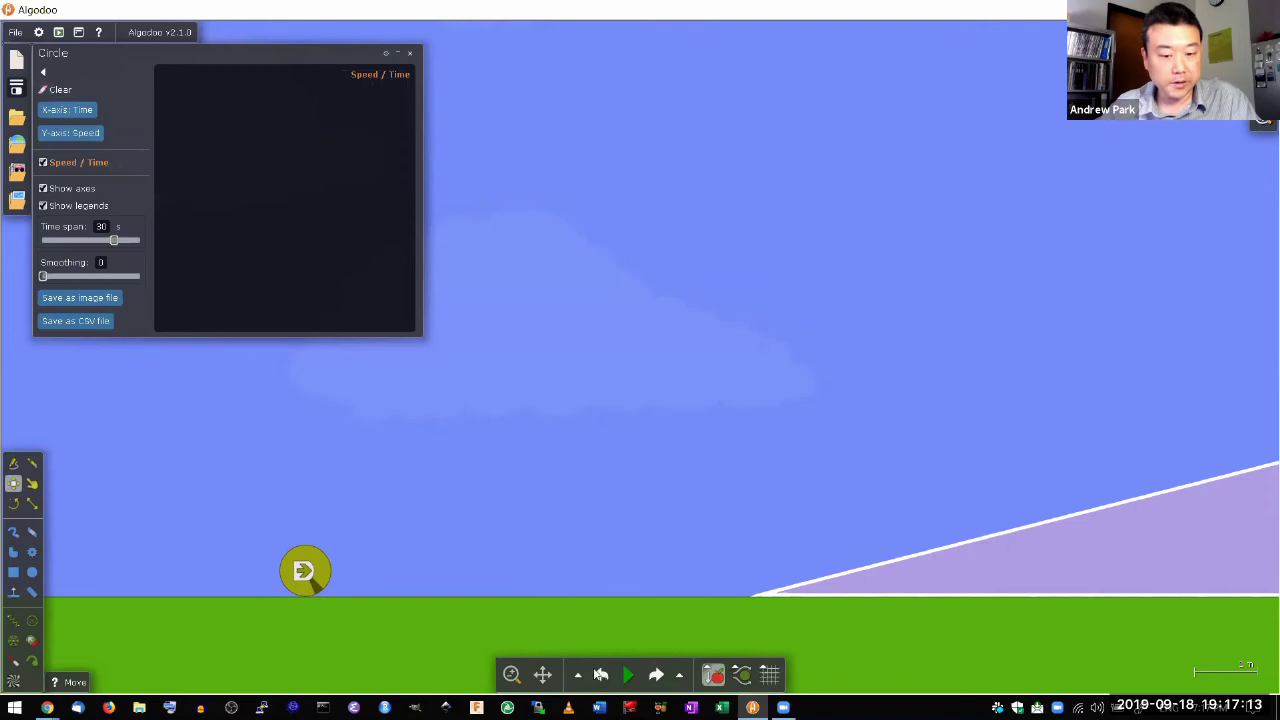
pyautogui.click(626, 682)
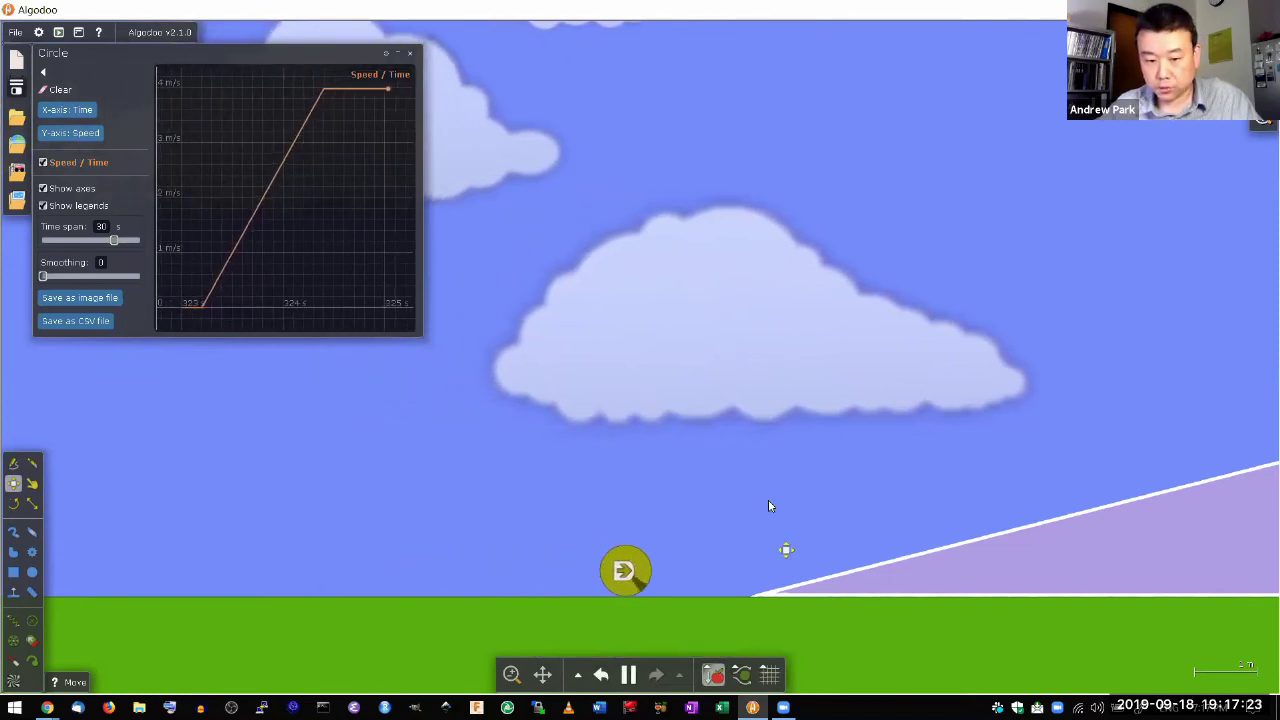
pyautogui.scroll(-2, 771, 506)
pyautogui.moveTo(789, 366); pyautogui.dragTo(561, 393)
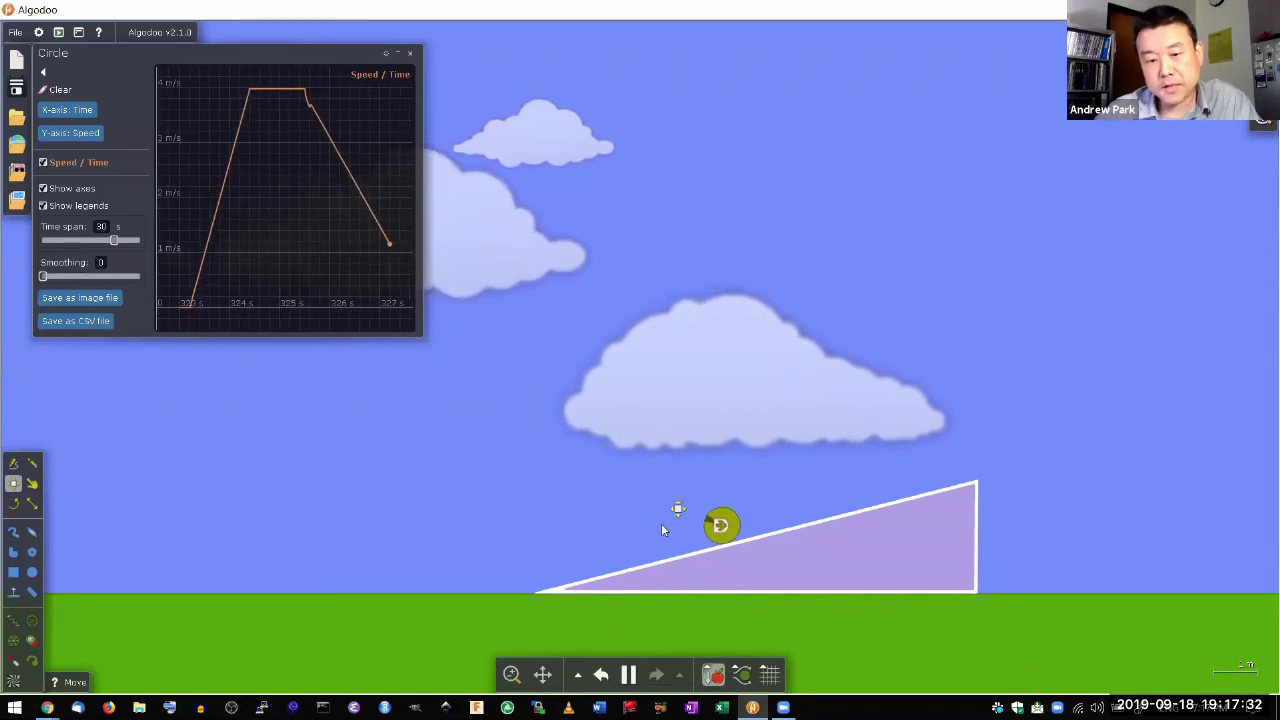
pyautogui.moveTo(320, 157)
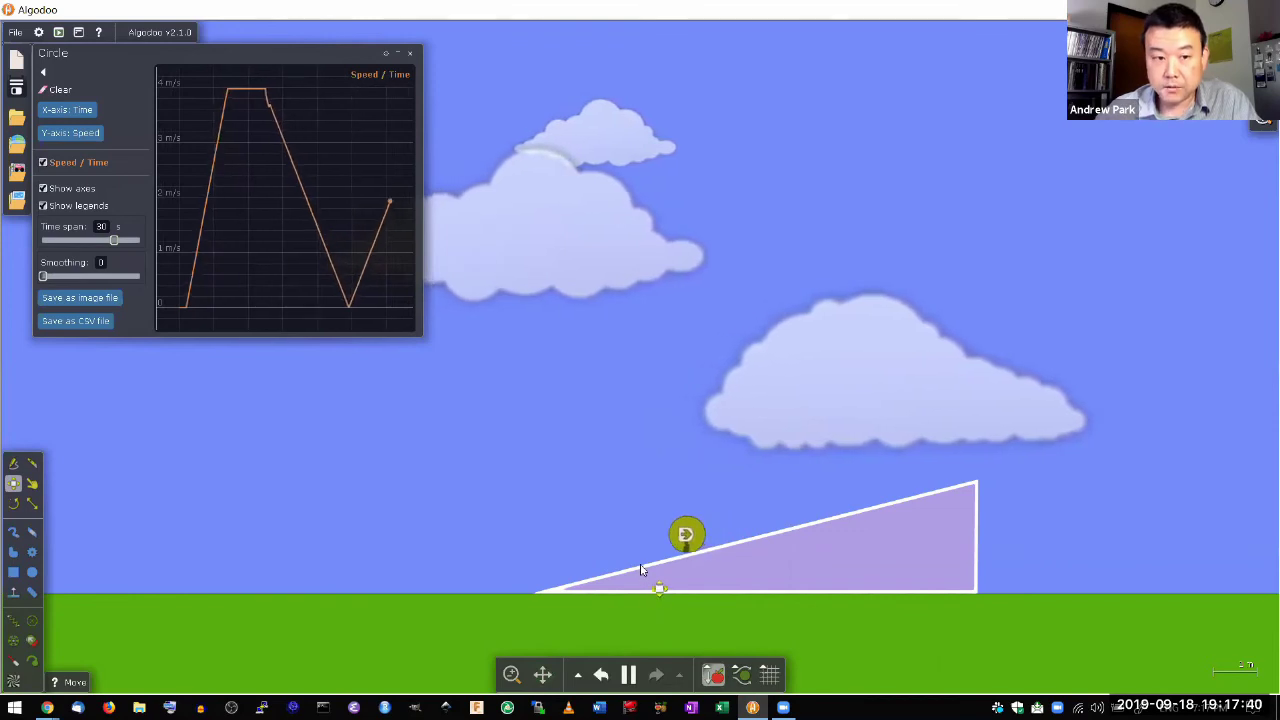
pyautogui.moveTo(310, 124)
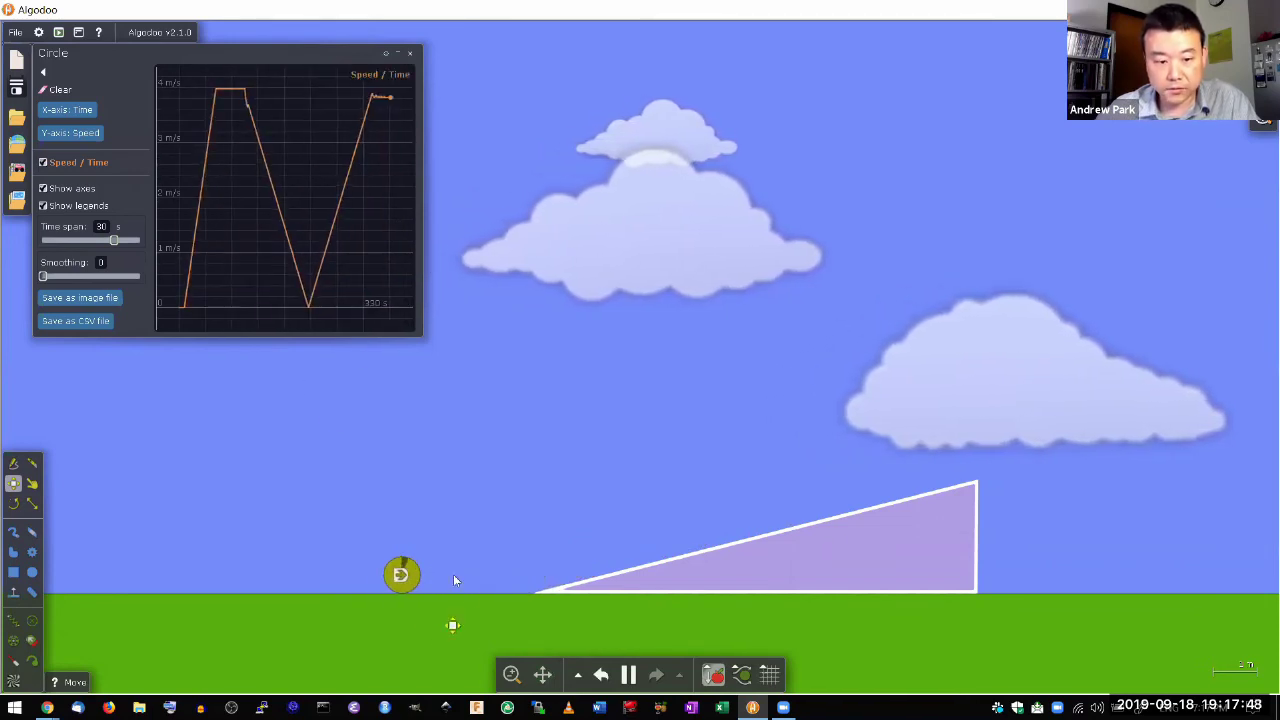
# - Pause the run and shade the area under the speed curve up to about 324.8 s
pyautogui.moveTo(629, 676)
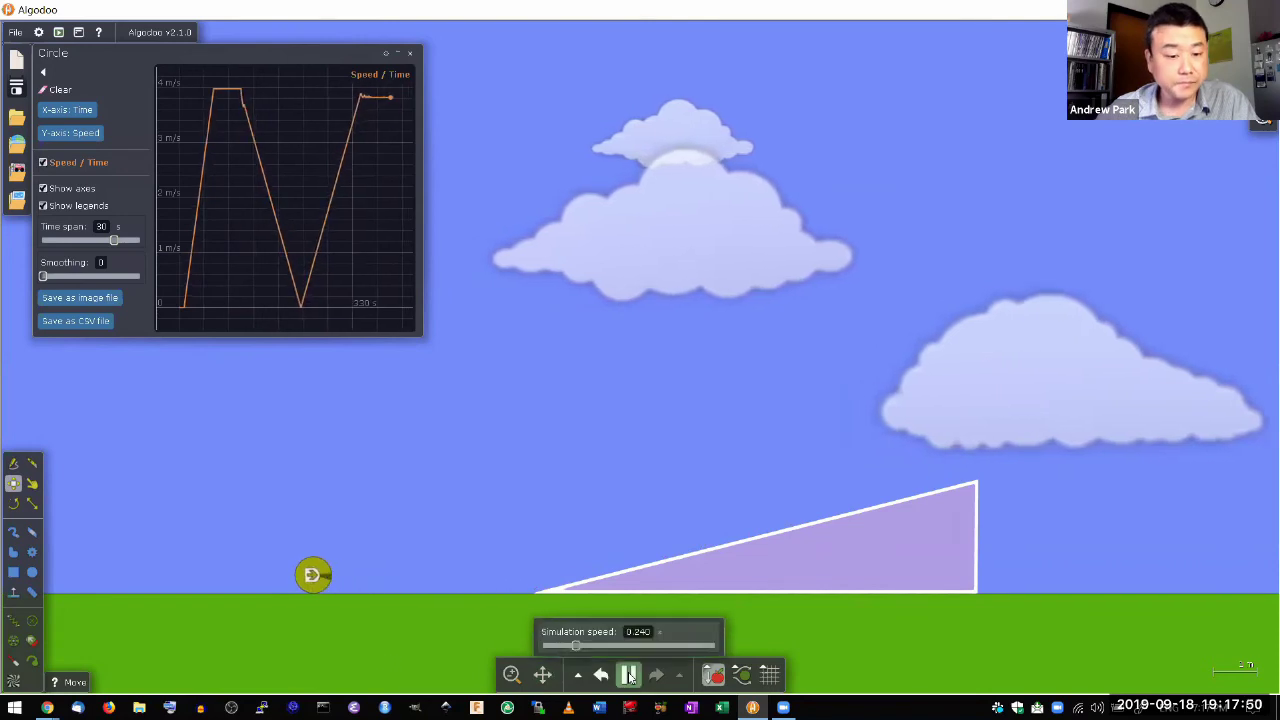
pyautogui.press('space')
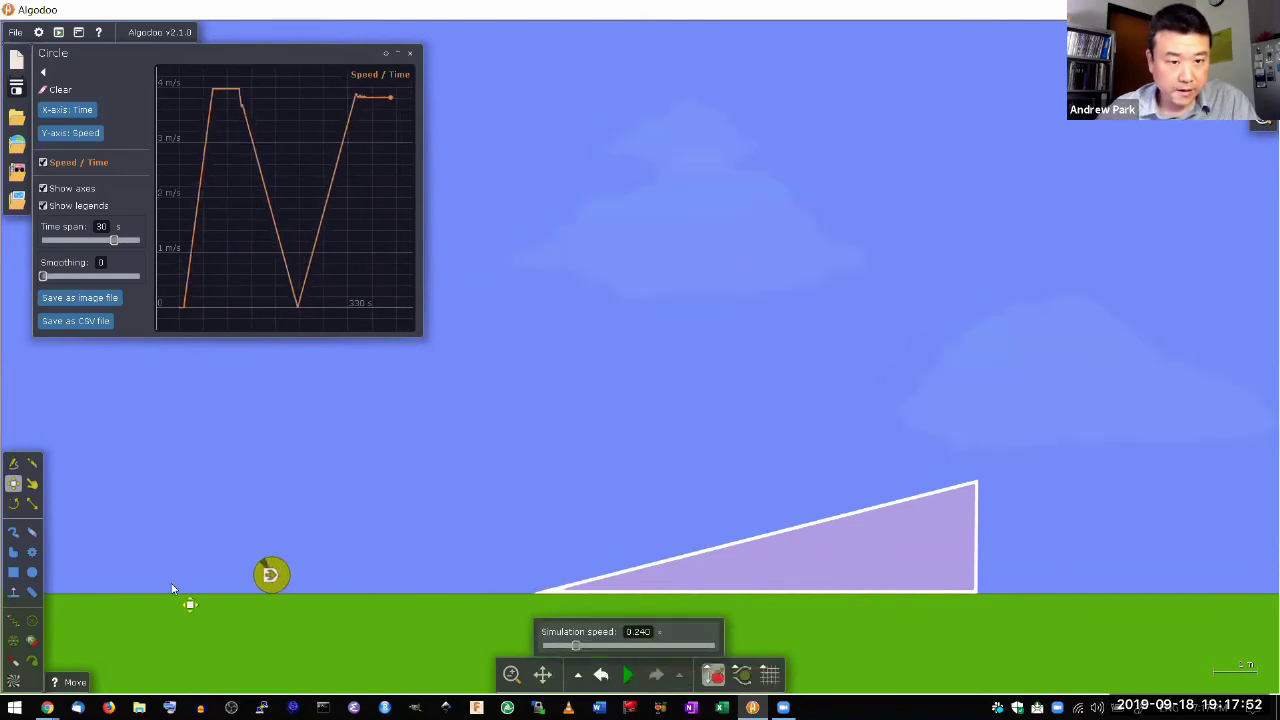
pyautogui.moveTo(250, 213); pyautogui.dragTo(372, 106)
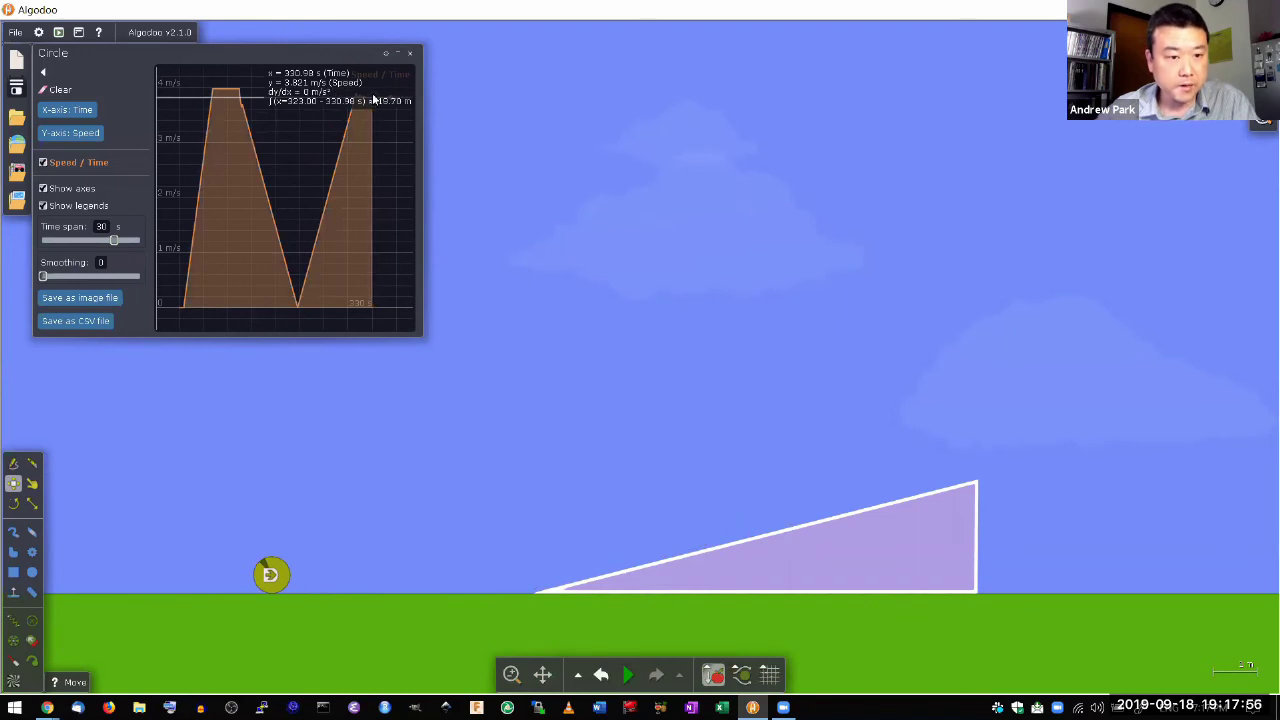
pyautogui.moveTo(370, 102); pyautogui.dragTo(224, 93)
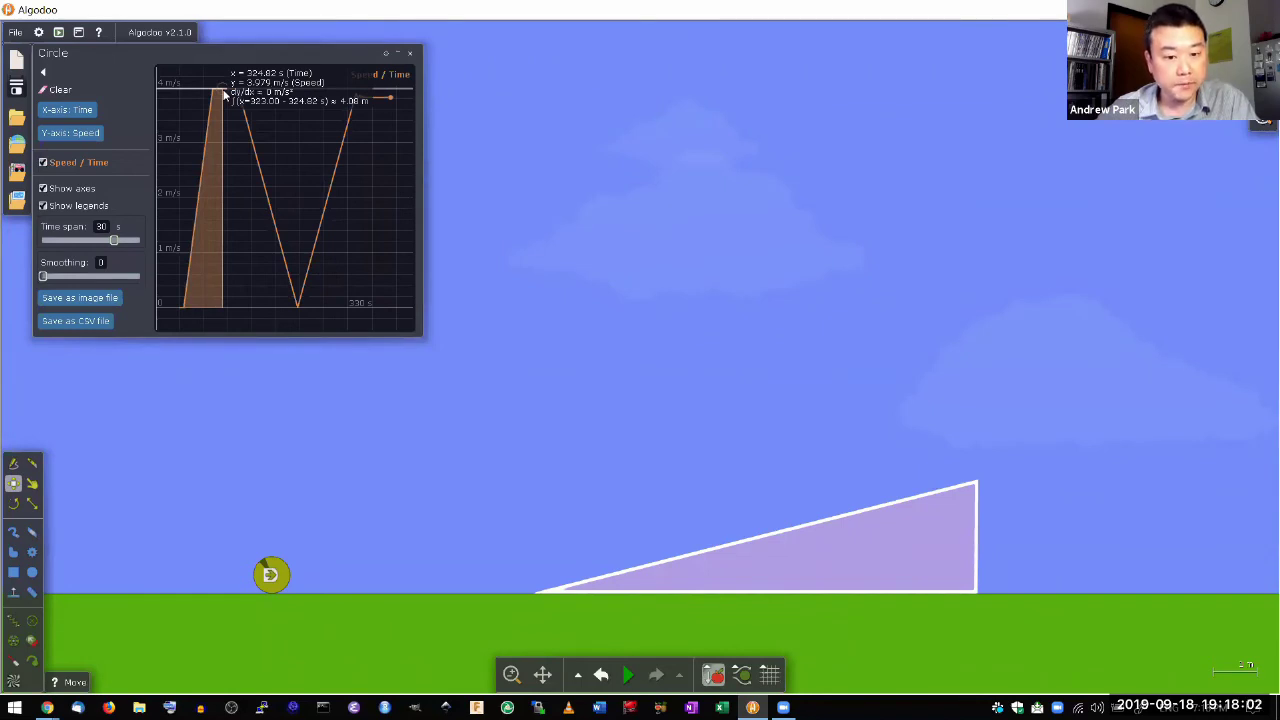
pyautogui.moveTo(224, 93); pyautogui.dragTo(257, 120)
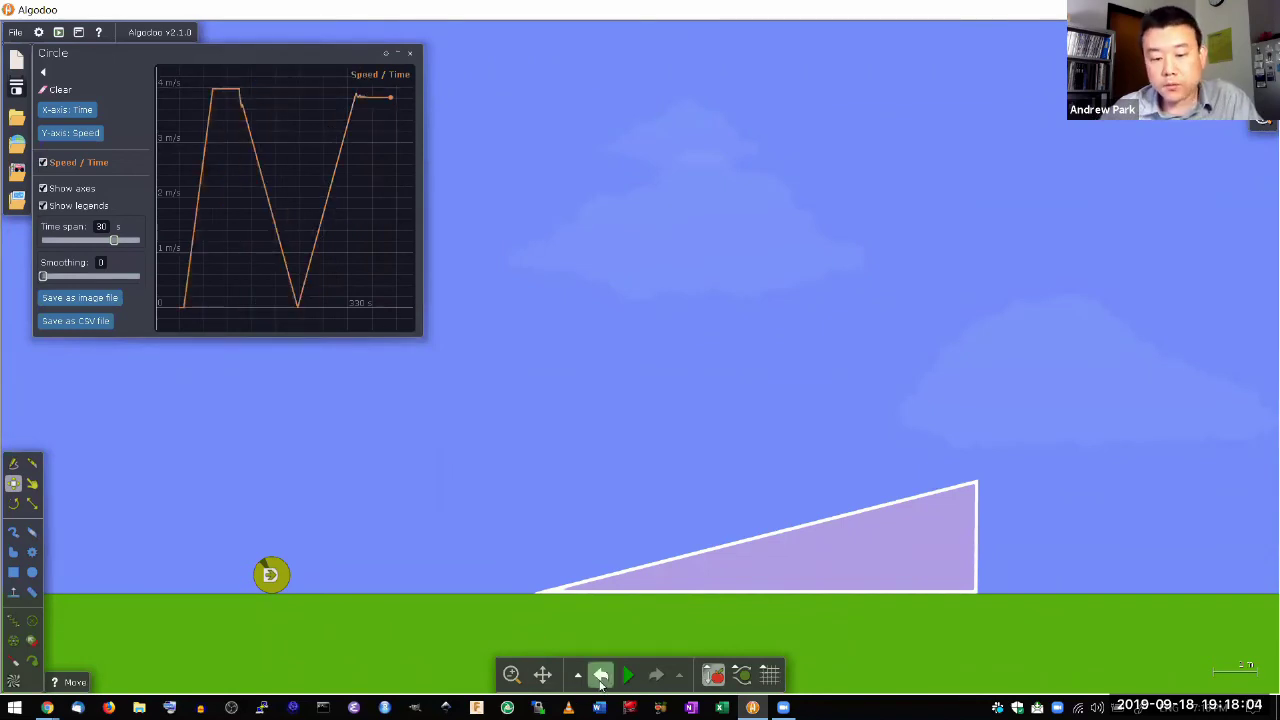
# - Re-measure the distance covered under the speed curve, narrowing the interval to about 324.9 s
pyautogui.moveTo(330, 230); pyautogui.dragTo(380, 111)
pyautogui.moveTo(461, 275); pyautogui.dragTo(366, 556)
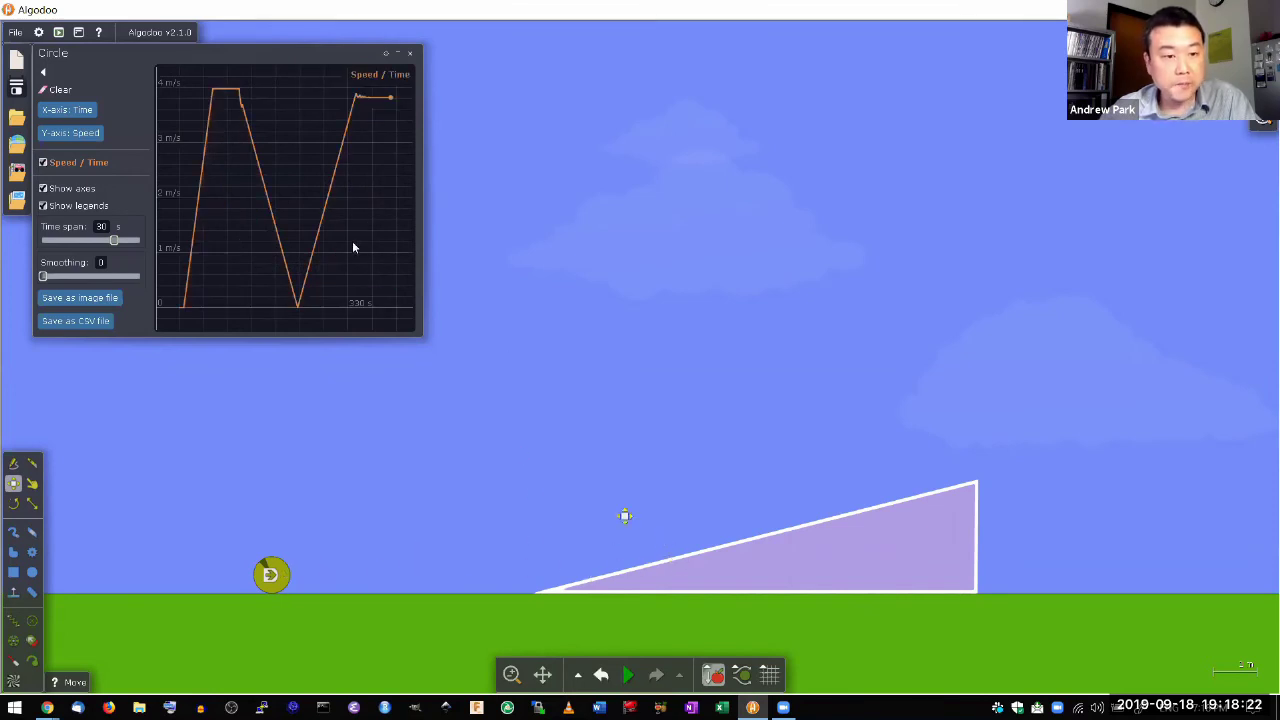
pyautogui.moveTo(184, 200); pyautogui.dragTo(255, 152)
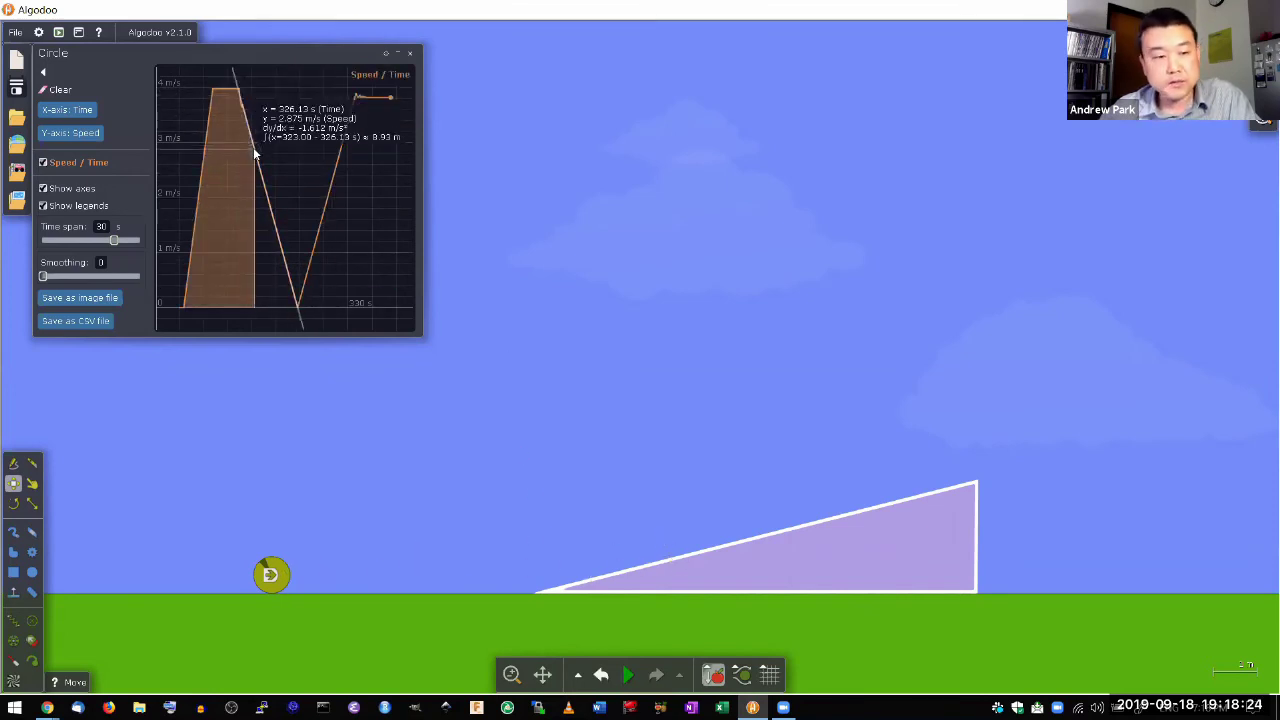
pyautogui.moveTo(237, 110); pyautogui.dragTo(370, 98)
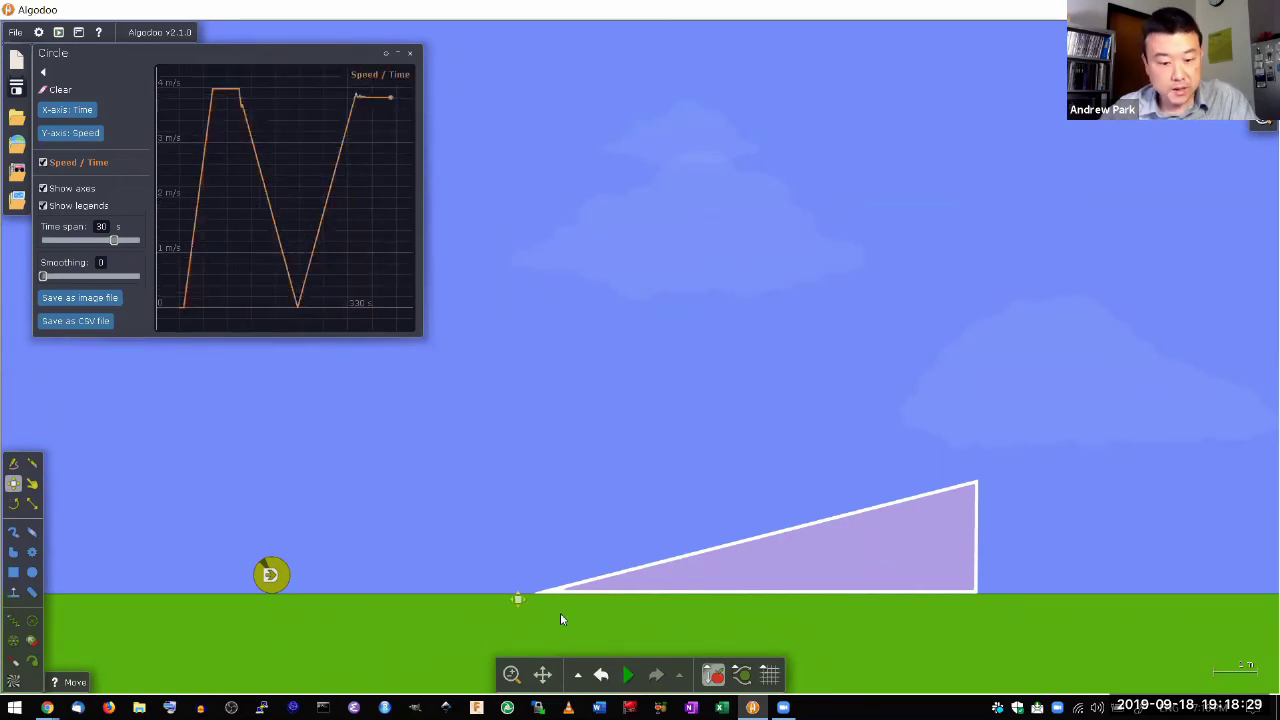
# - Rewind to before the run, replay it, and pause with the ball partway up the purple ramp
pyautogui.click(601, 684)
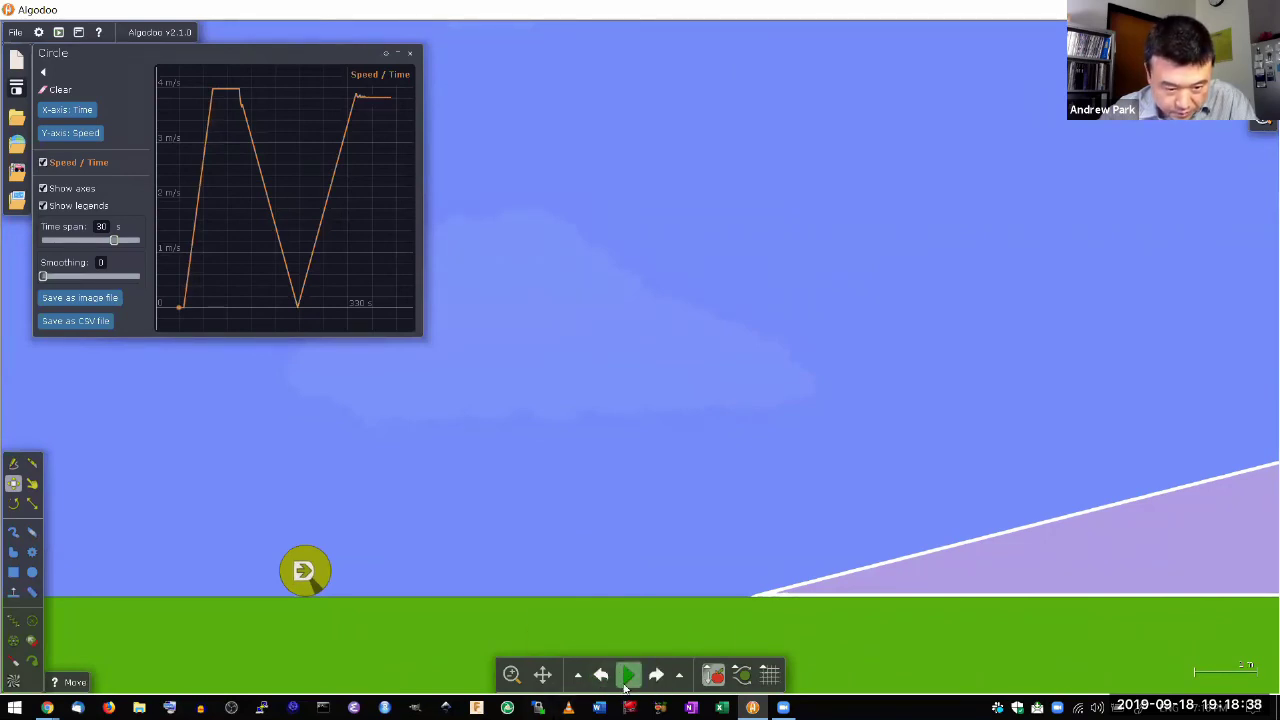
pyautogui.click(627, 680)
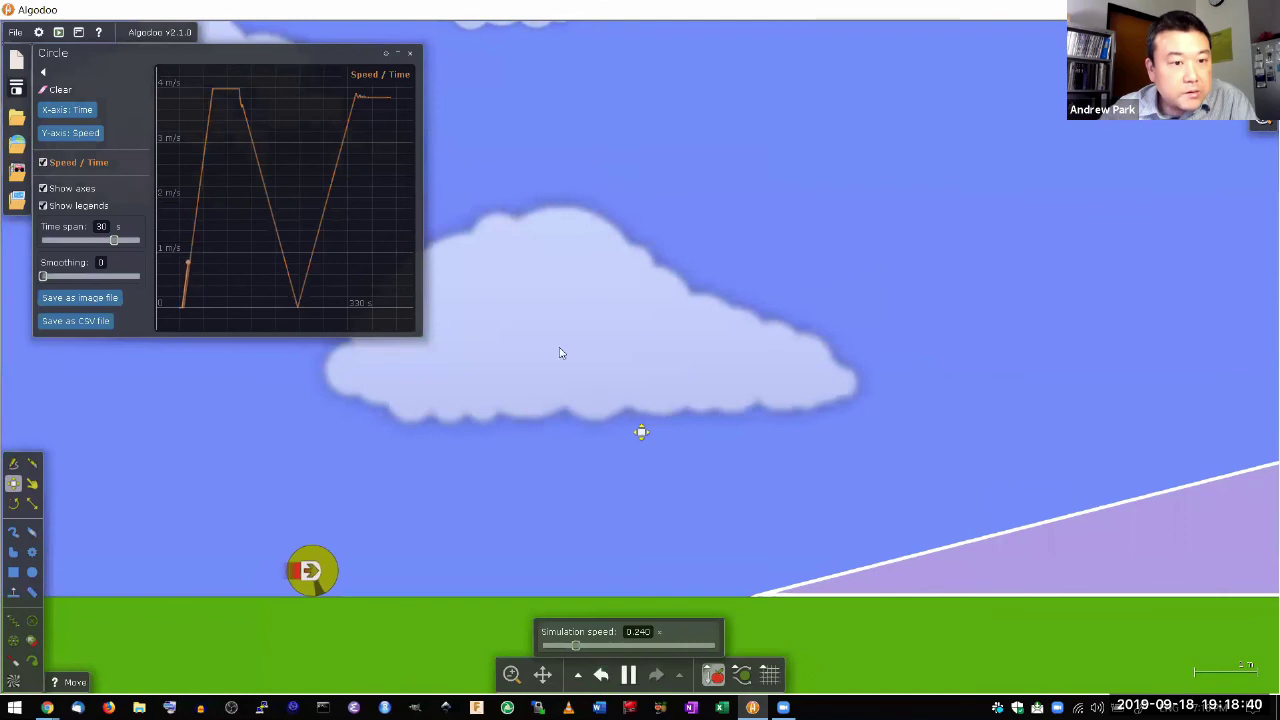
pyautogui.moveTo(252, 222)
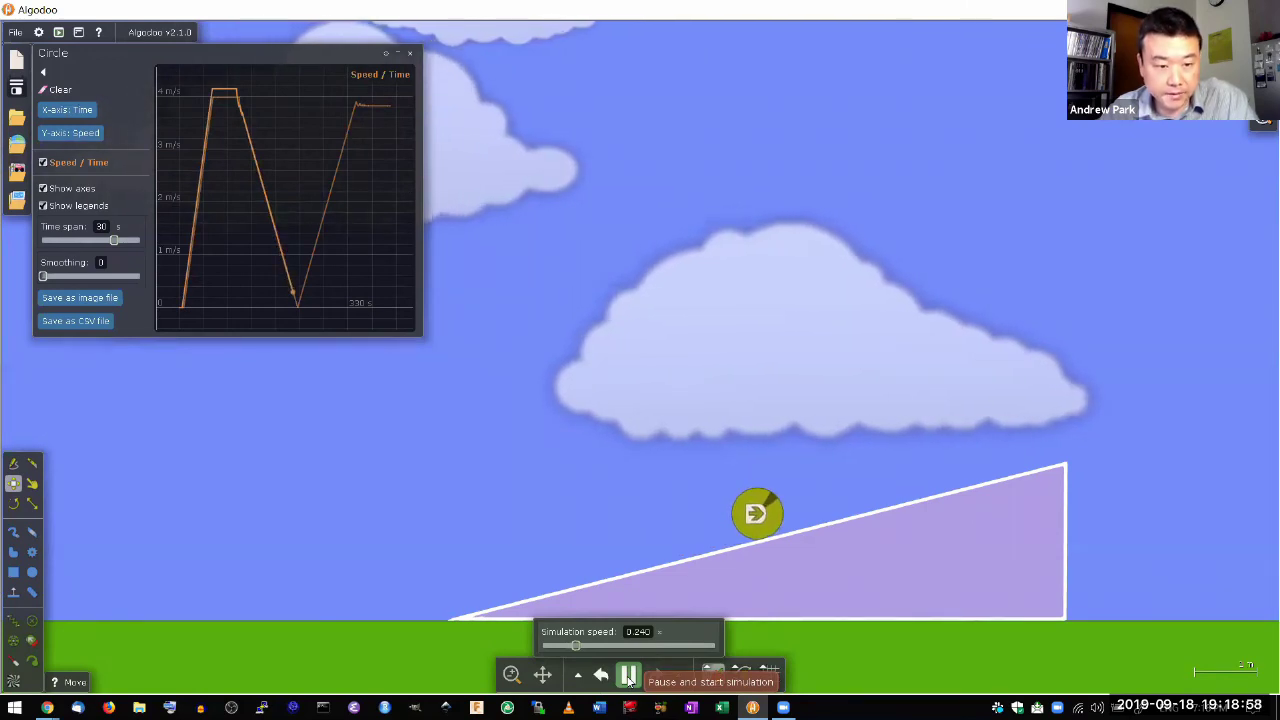
pyautogui.click(629, 676)
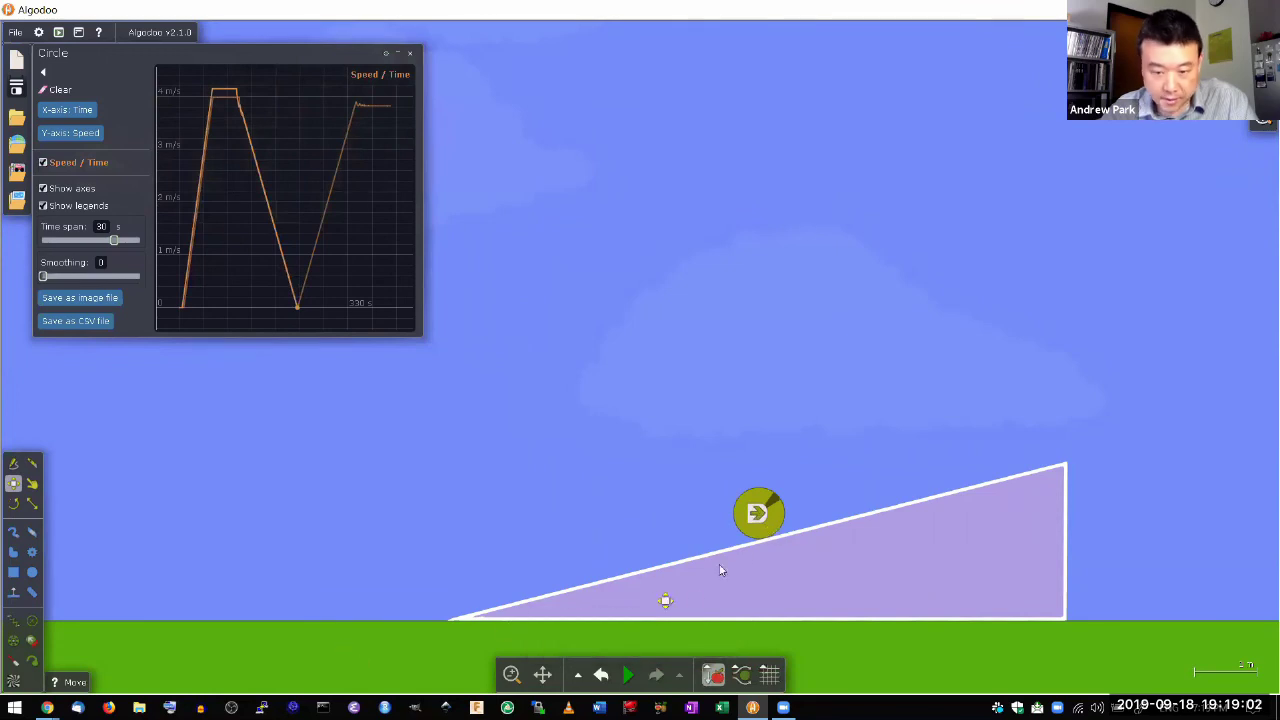
# - Clone the thruster ball, resume the simulation, and drag the copy down onto the ramp
pyautogui.rightClick(776, 510)
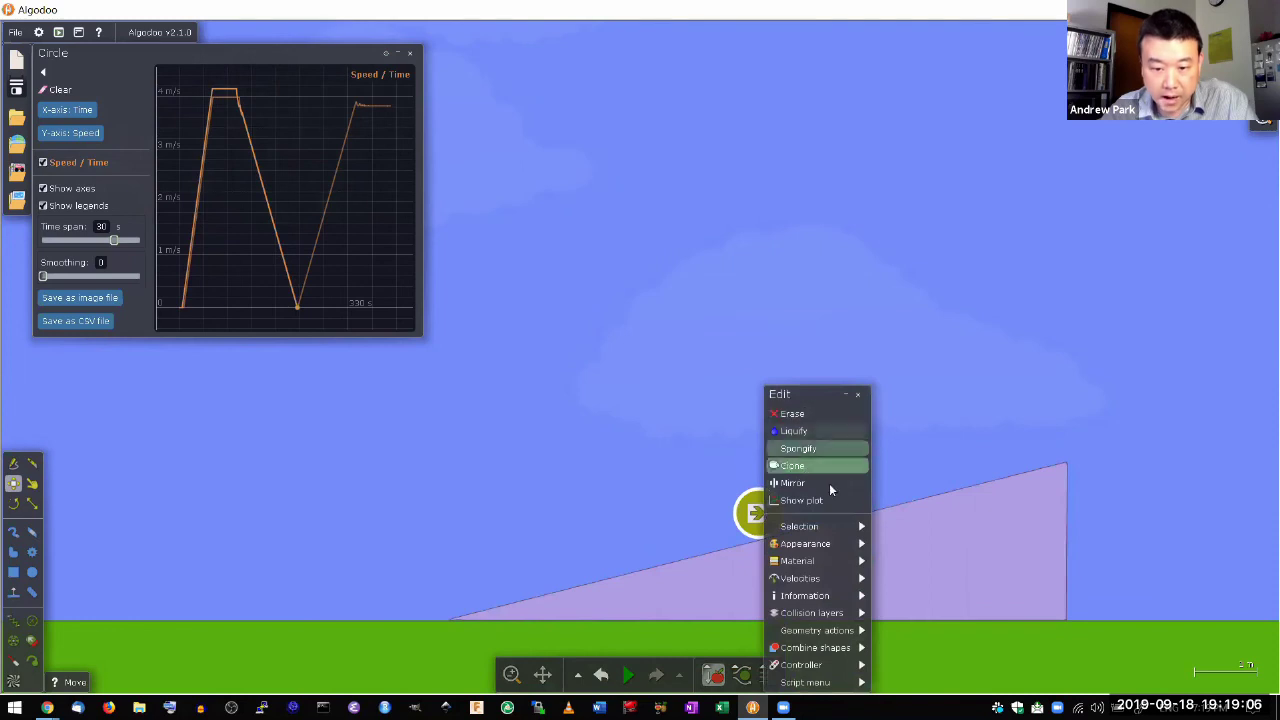
pyautogui.click(813, 468)
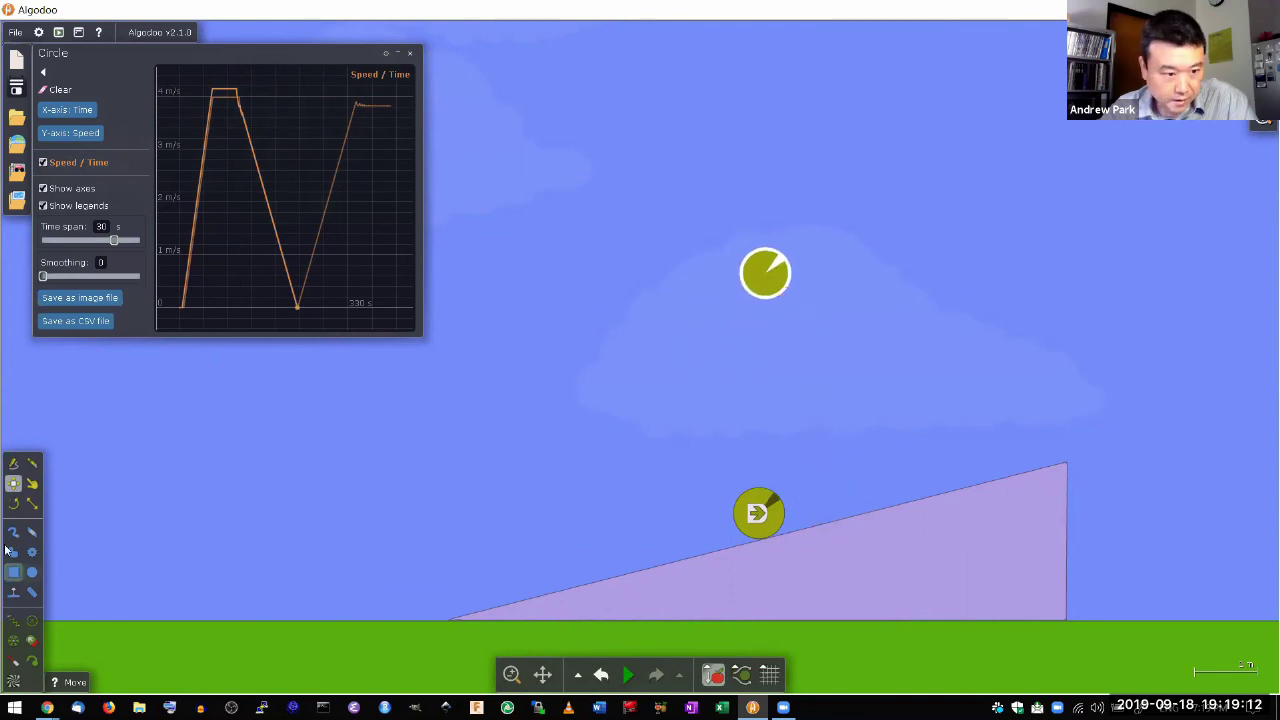
pyautogui.click(32, 483)
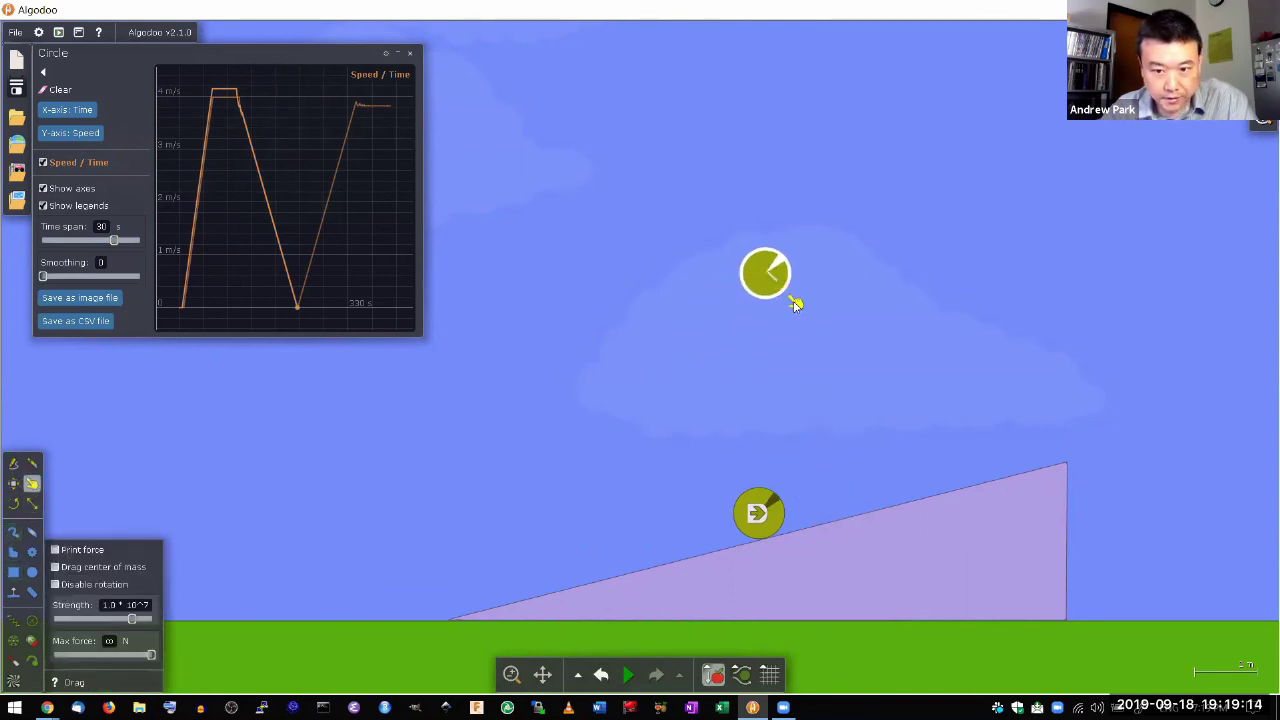
pyautogui.press('space')
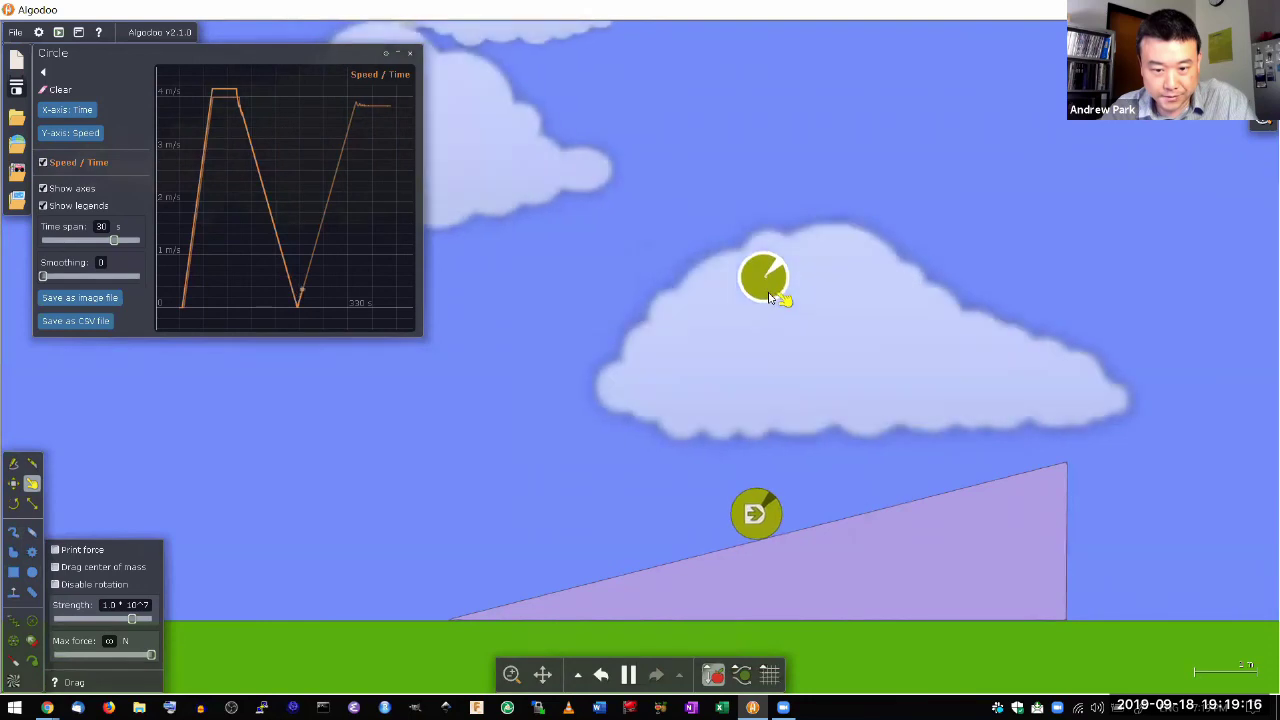
pyautogui.moveTo(768, 372); pyautogui.dragTo(724, 520)
# - Show a speed–time plot for the copied ball and move its window higher up
pyautogui.rightClick(724, 520)
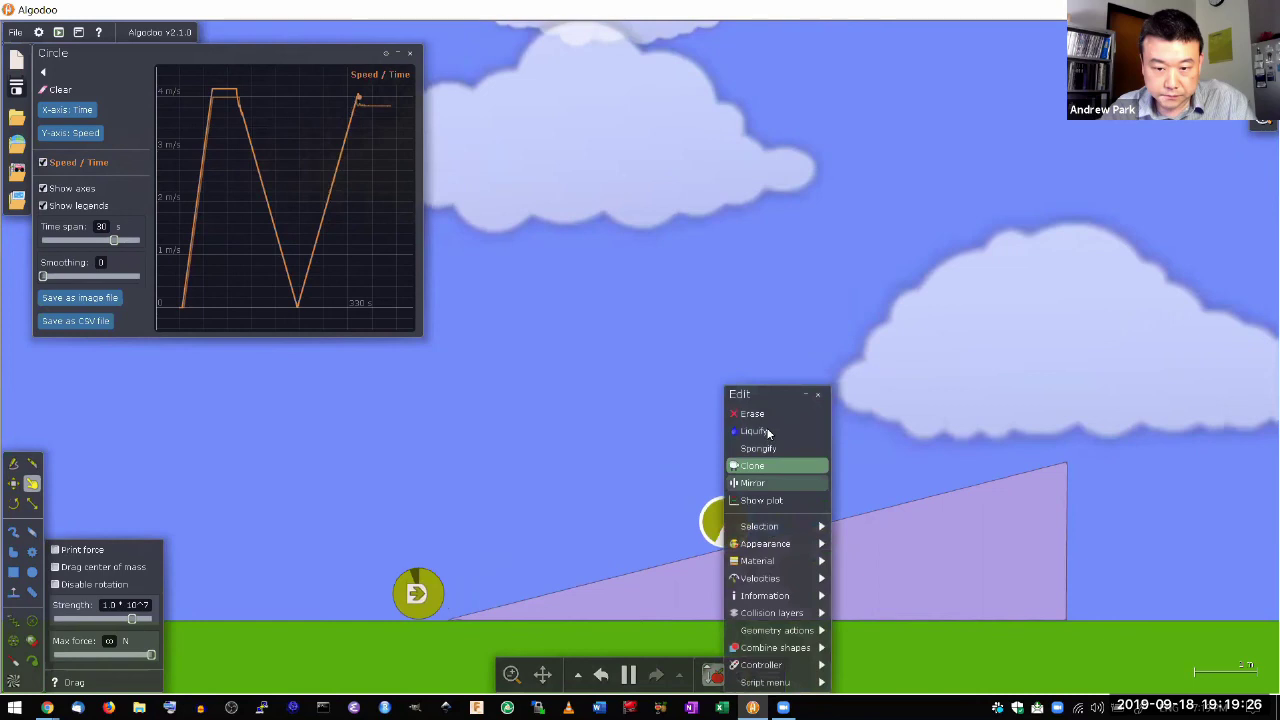
pyautogui.click(766, 500)
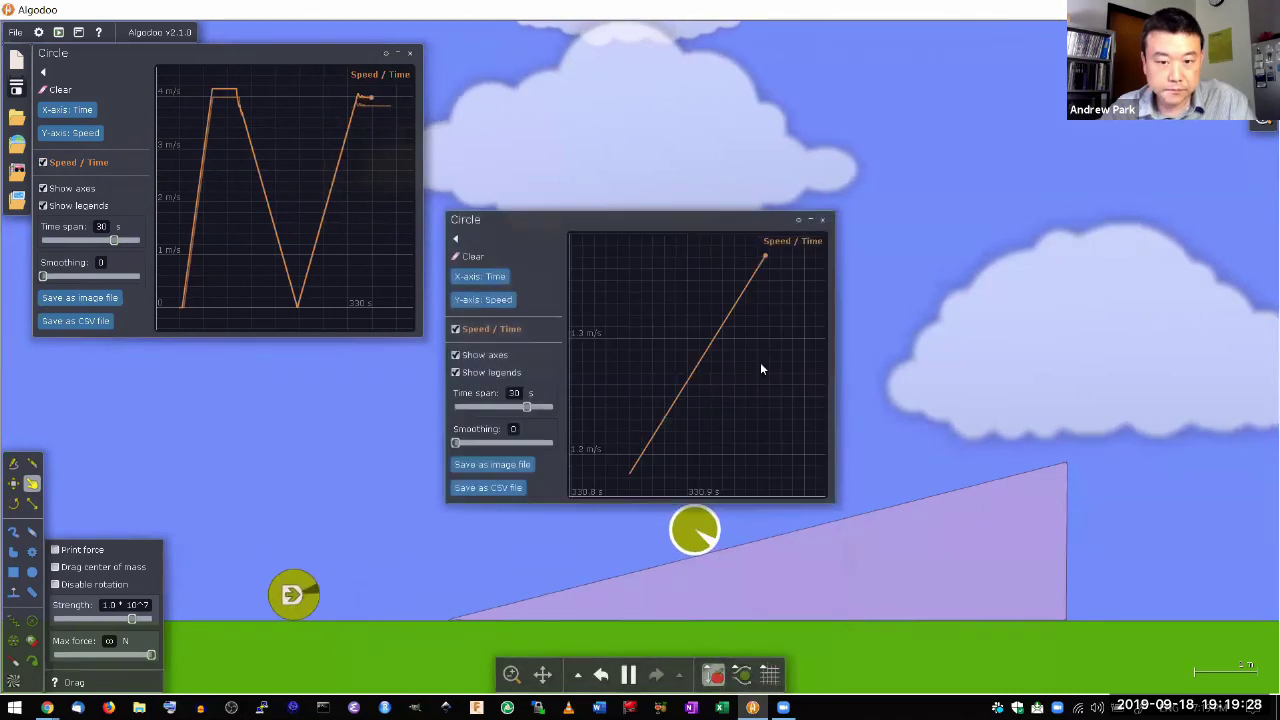
pyautogui.moveTo(679, 227); pyautogui.dragTo(677, 123)
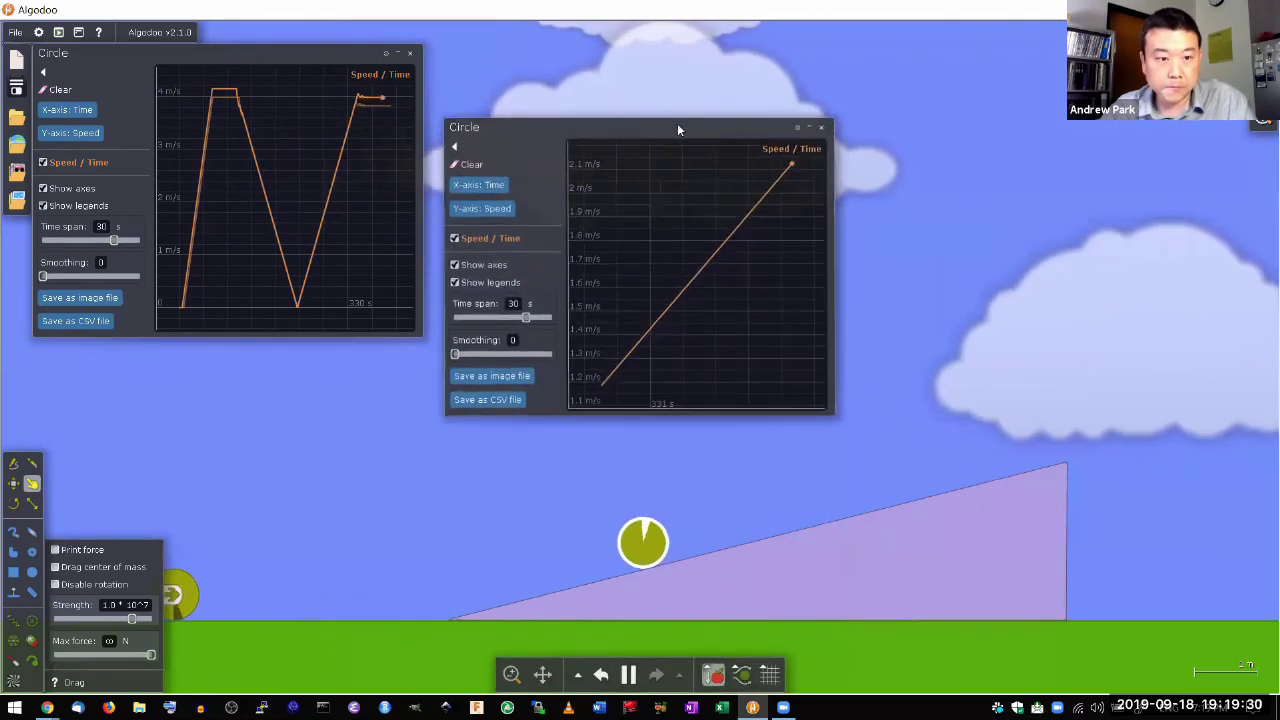
# - Compare the areas under both balls' speed curves, then pause and rewind the run
pyautogui.moveTo(182, 120)
pyautogui.mouseDown()
pyautogui.moveTo(215, 105)
pyautogui.moveTo(388, 103)
pyautogui.moveTo(380, 219)
pyautogui.moveTo(392, 112)
pyautogui.moveTo(389, 133)
pyautogui.moveTo(366, 103)
pyautogui.mouseUp()
pyautogui.moveTo(580, 363)
pyautogui.mouseDown()
pyautogui.moveTo(745, 172)
pyautogui.moveTo(766, 172)
pyautogui.moveTo(718, 215)
pyautogui.mouseUp()
pyautogui.moveTo(592, 300); pyautogui.dragTo(646, 135)
pyautogui.press('space')
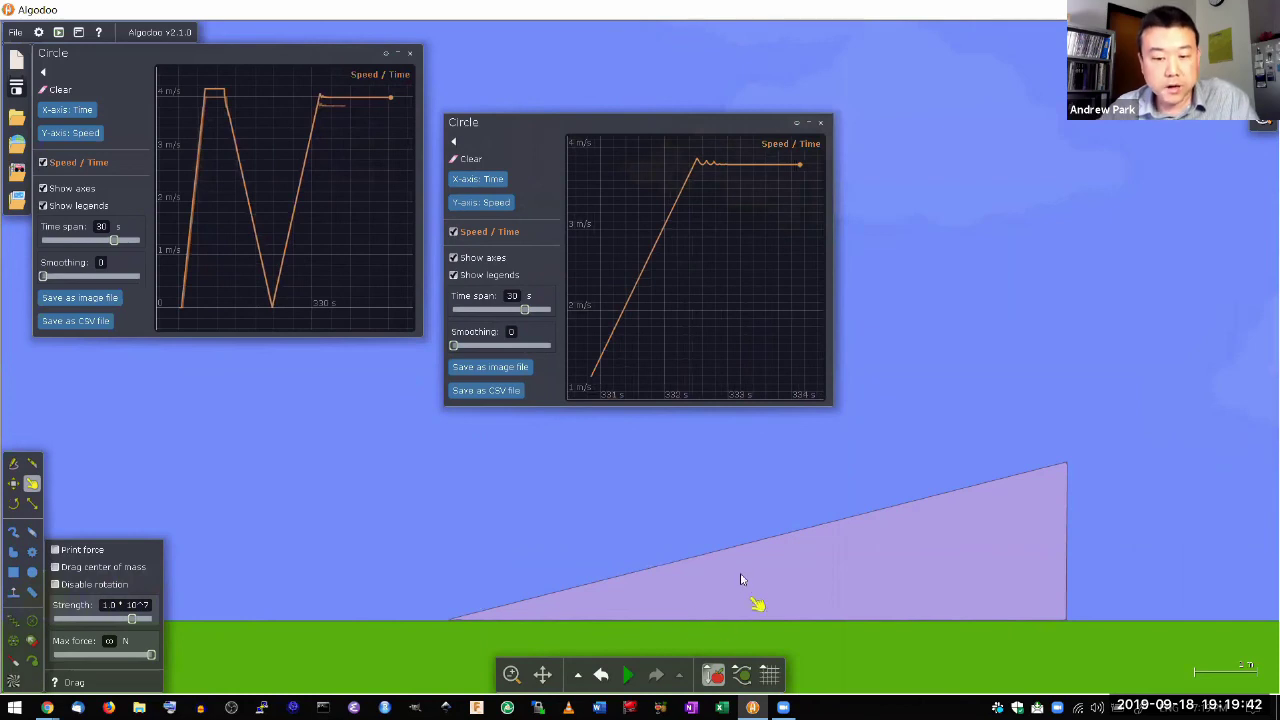
pyautogui.click(600, 675)
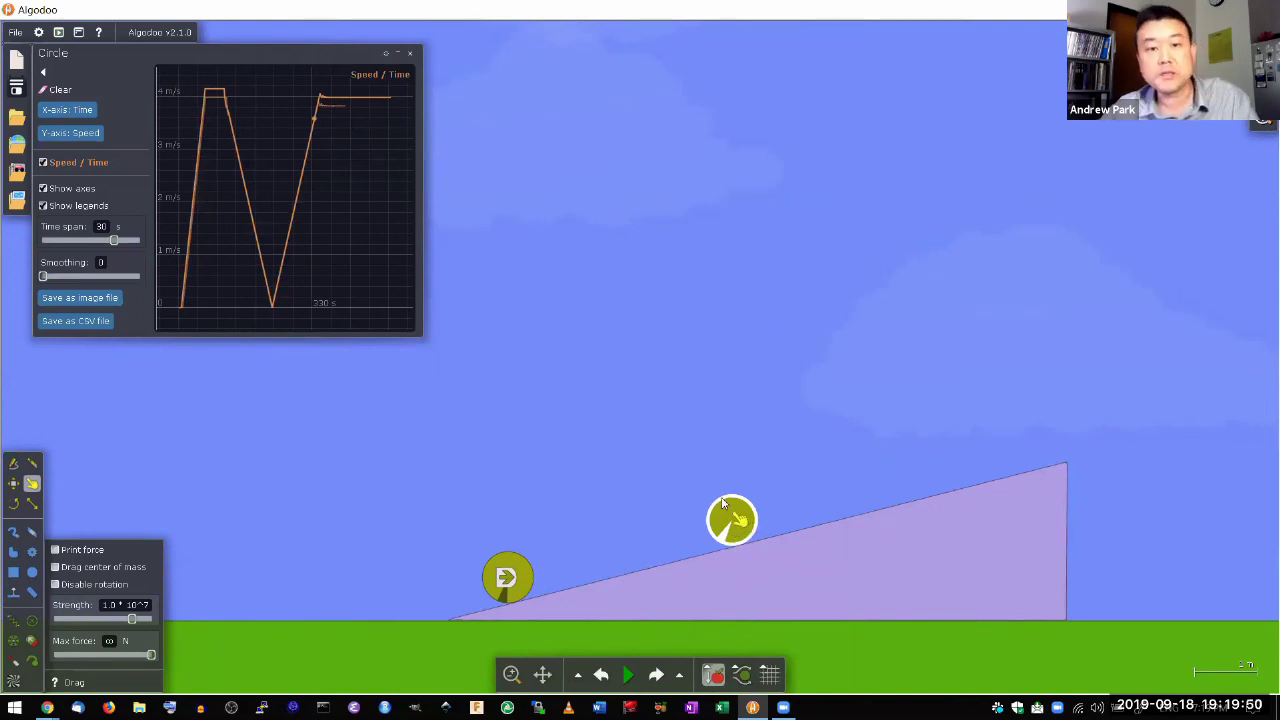
# - Switch to the Chrome page 'Work: The Scientific Definition' and scroll down it
pyautogui.moveTo(357, 102)
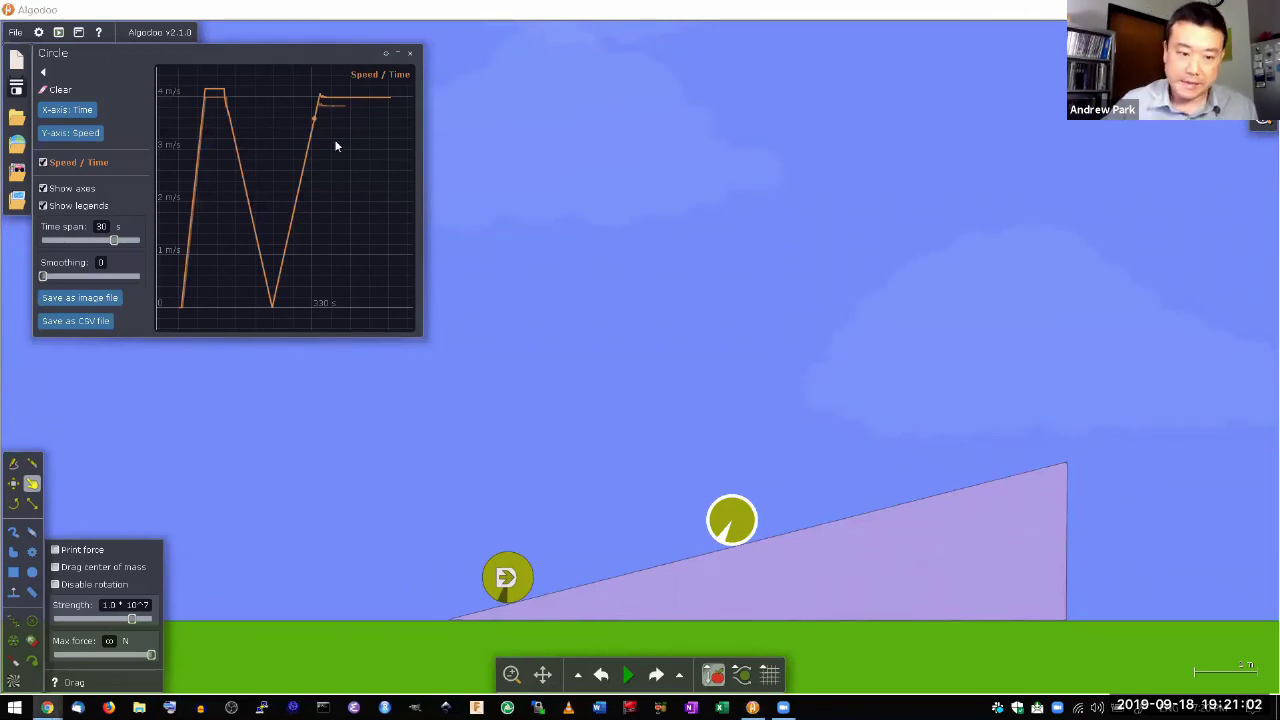
pyautogui.hotkey('alt', 'Tab')
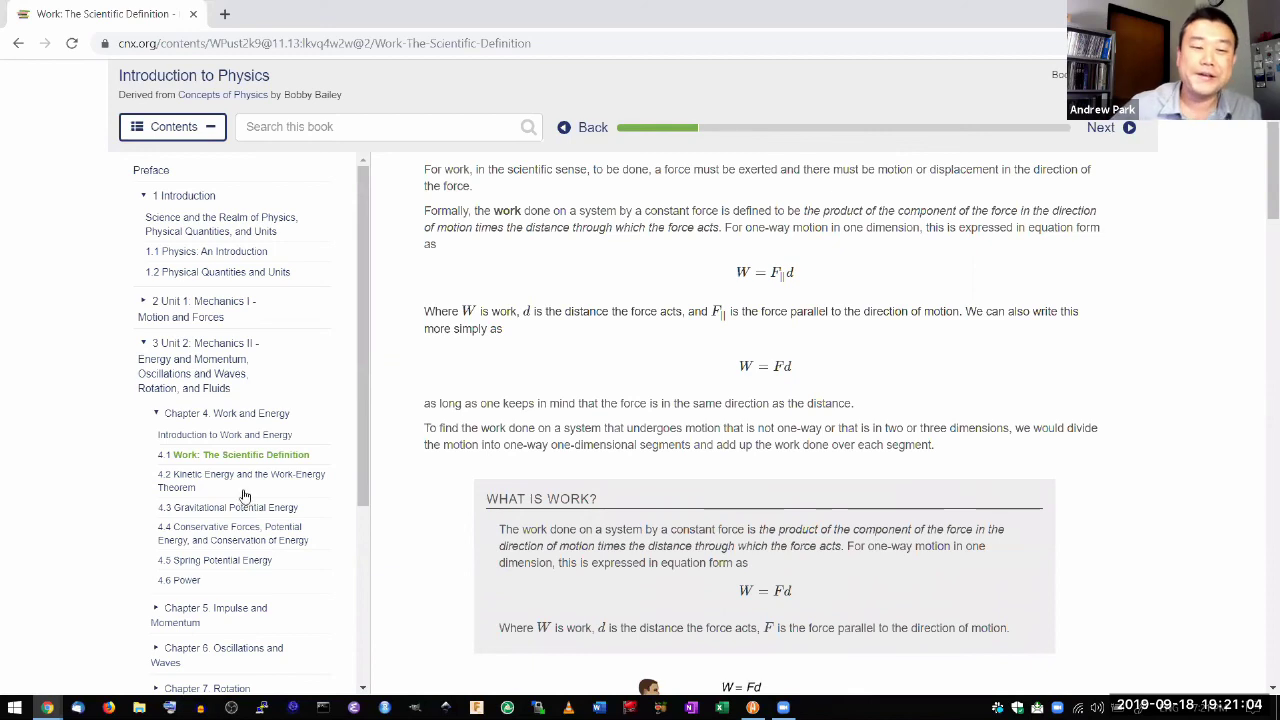
pyautogui.scroll(-1, 244, 495)
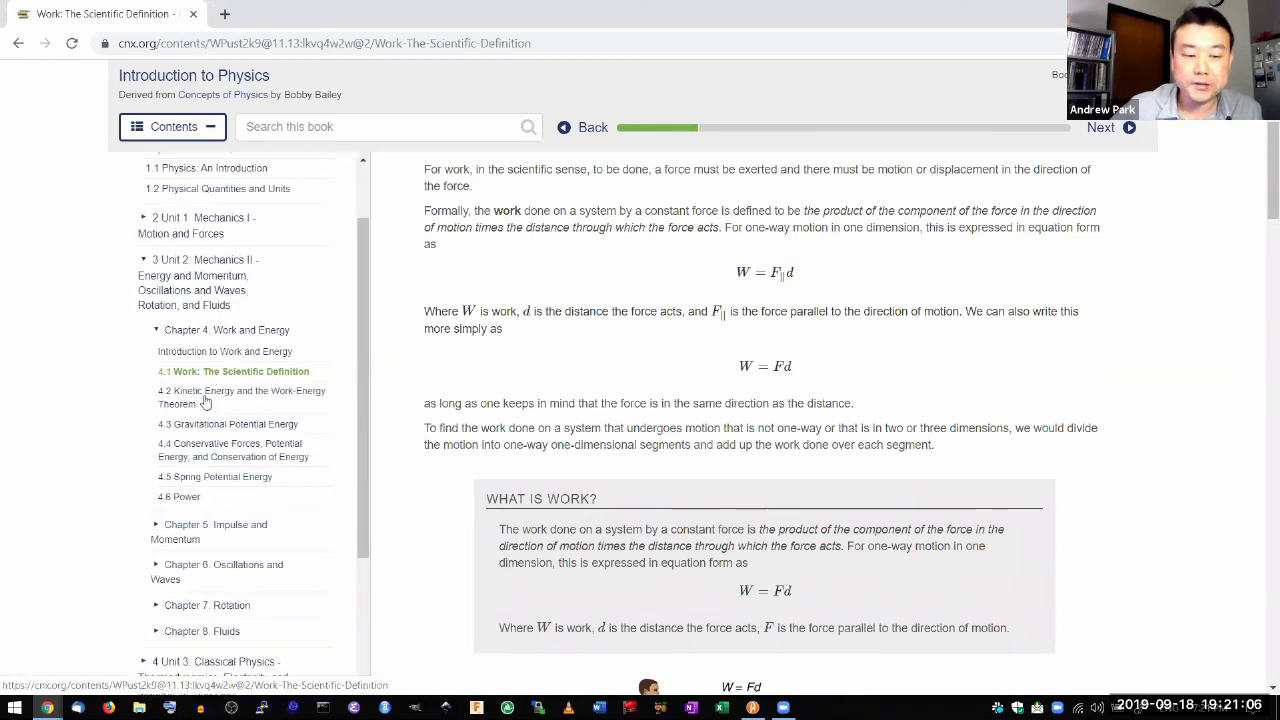